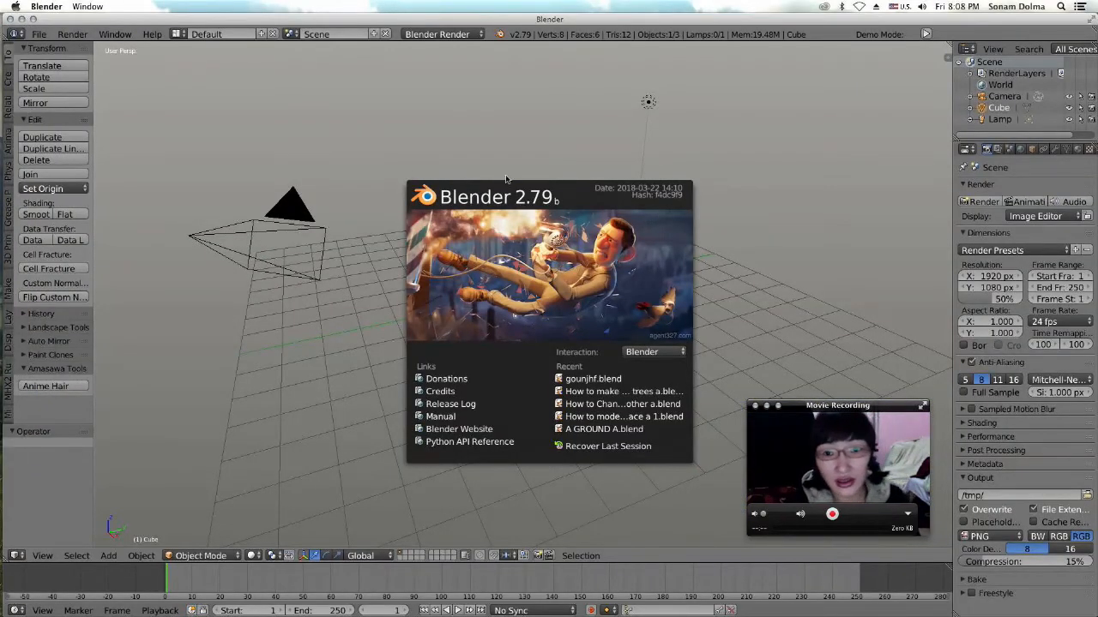
Dismiss the splash screen to reveal the default scene.
{"action": "left_click", "coordinate": [853, 406]}
{"action": "left_click_drag", "start_coordinate": [853, 407], "coordinate": [786, 417]}
{"action": "left_click", "coordinate": [396, 150]}
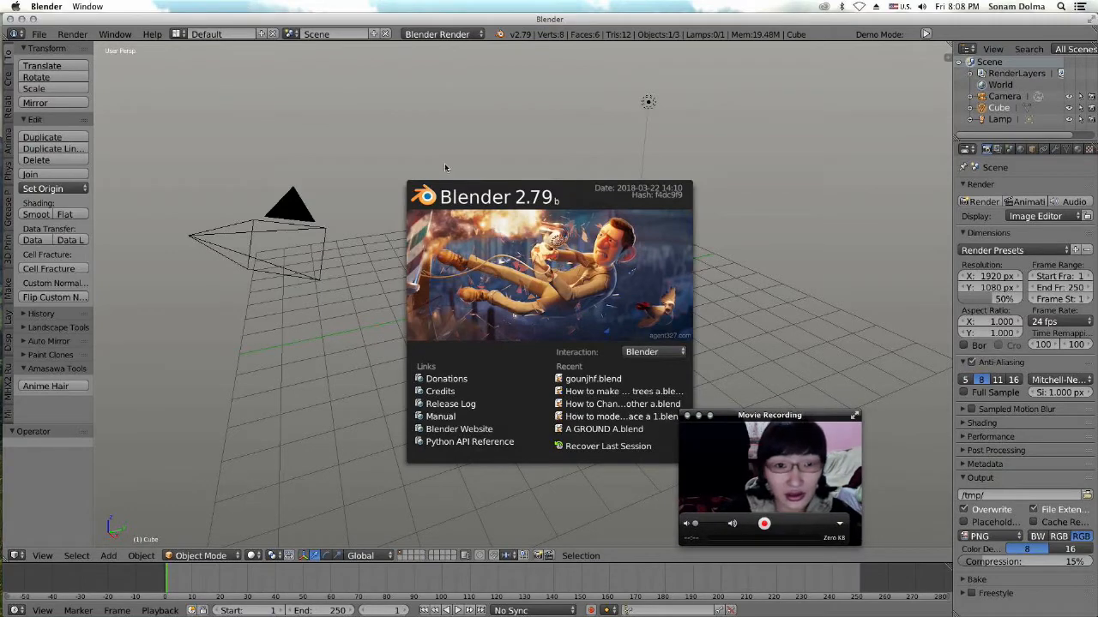
{"action": "left_click", "coordinate": [471, 132]}
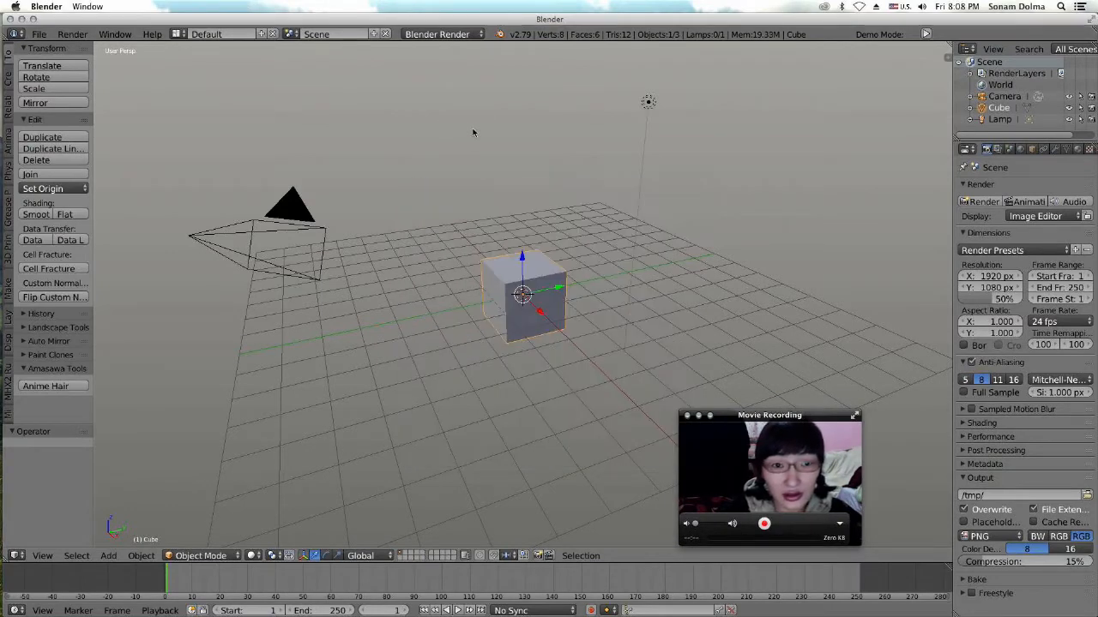
Start the Screencast Keys display and set its mouse icon size to 150.
{"action": "left_click", "coordinate": [949, 55]}
{"action": "scroll", "coordinate": [896, 326], "scroll_direction": "down", "scroll_amount": 10}
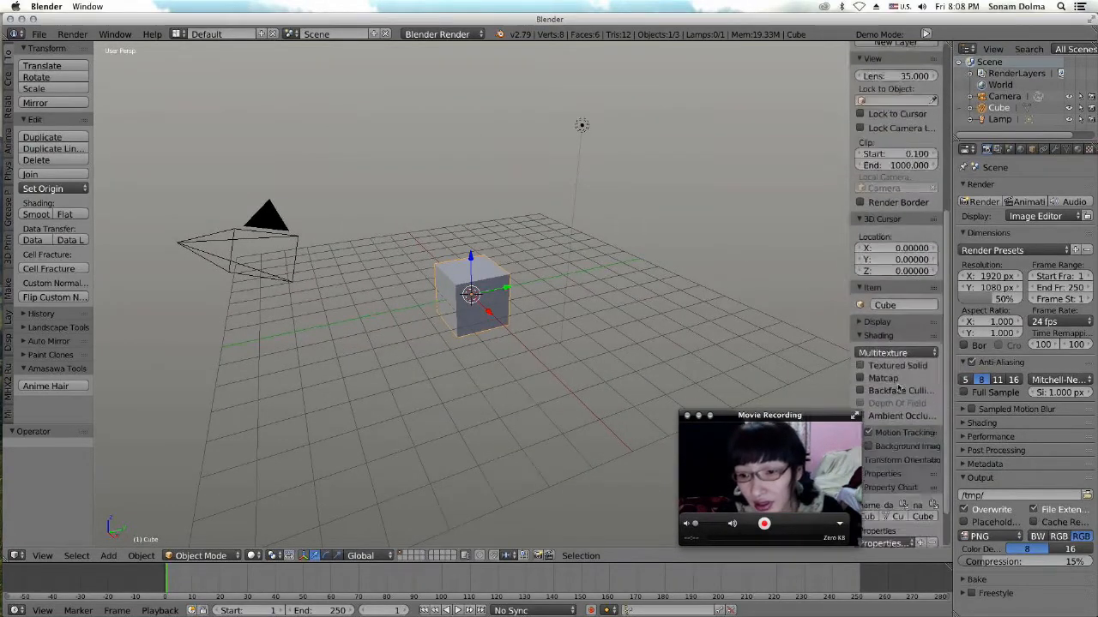
{"action": "left_click_drag", "start_coordinate": [834, 416], "coordinate": [817, 417]}
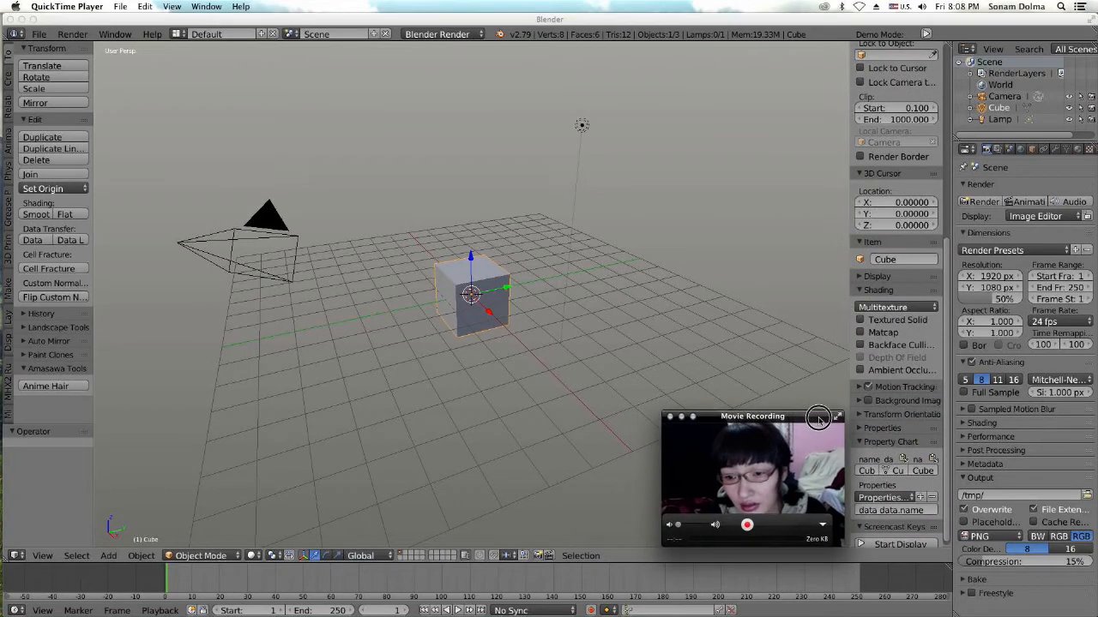
{"action": "scroll", "coordinate": [916, 388], "scroll_direction": "down", "scroll_amount": 2}
{"action": "scroll", "coordinate": [915, 388], "scroll_direction": "down", "scroll_amount": 4}
{"action": "left_click", "coordinate": [895, 544]}
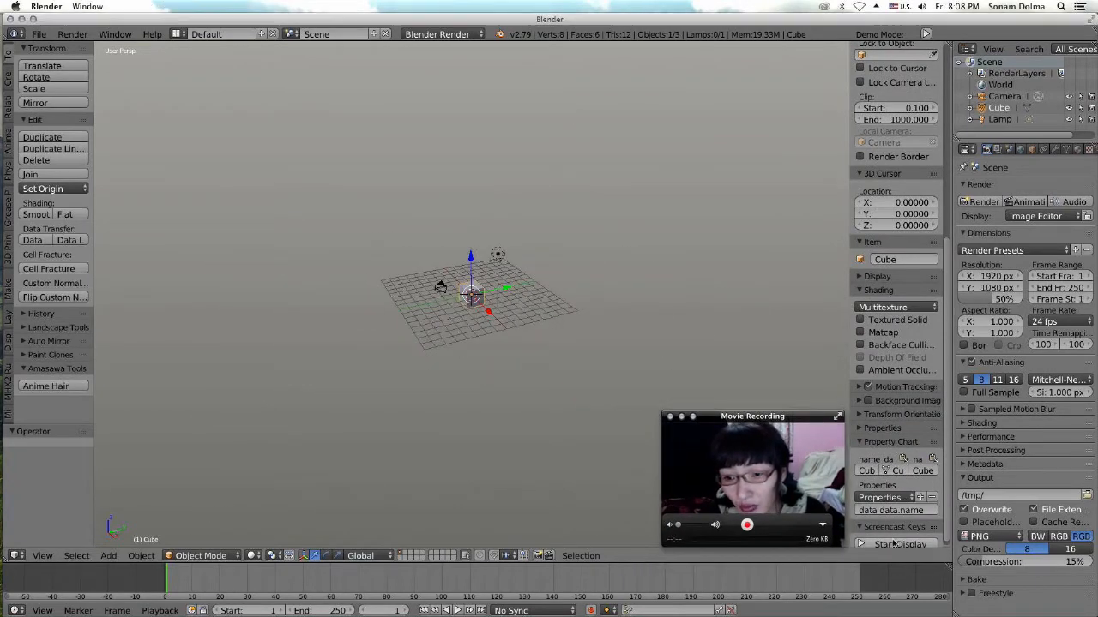
{"action": "left_click", "coordinate": [894, 546]}
{"action": "scroll", "coordinate": [857, 429], "scroll_direction": "down", "scroll_amount": 5}
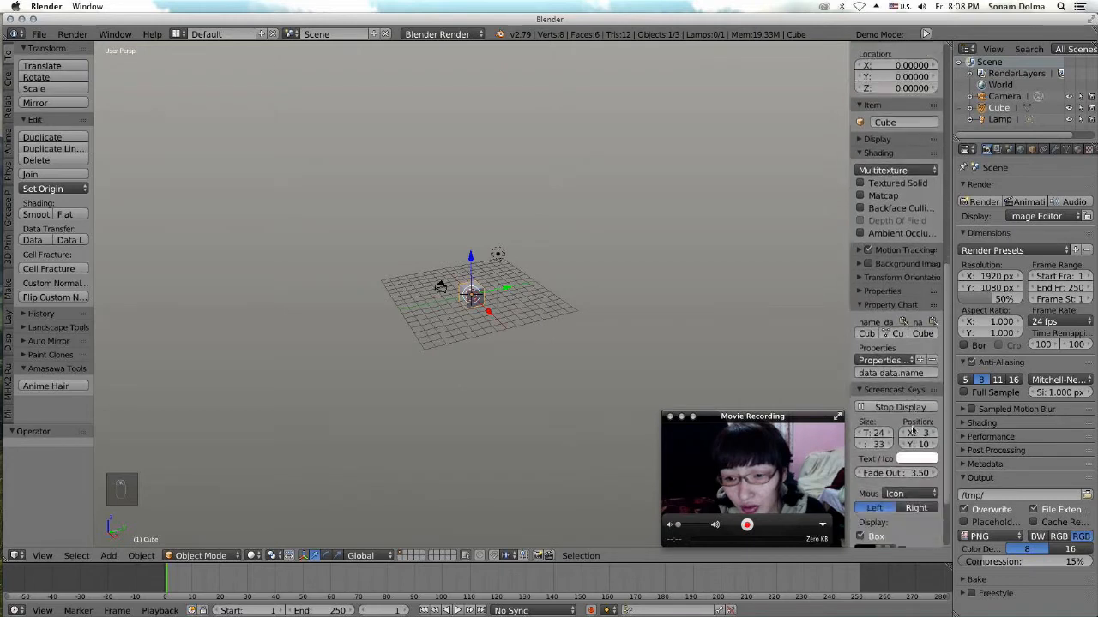
{"action": "left_click_drag", "start_coordinate": [892, 416], "coordinate": [969, 415]}
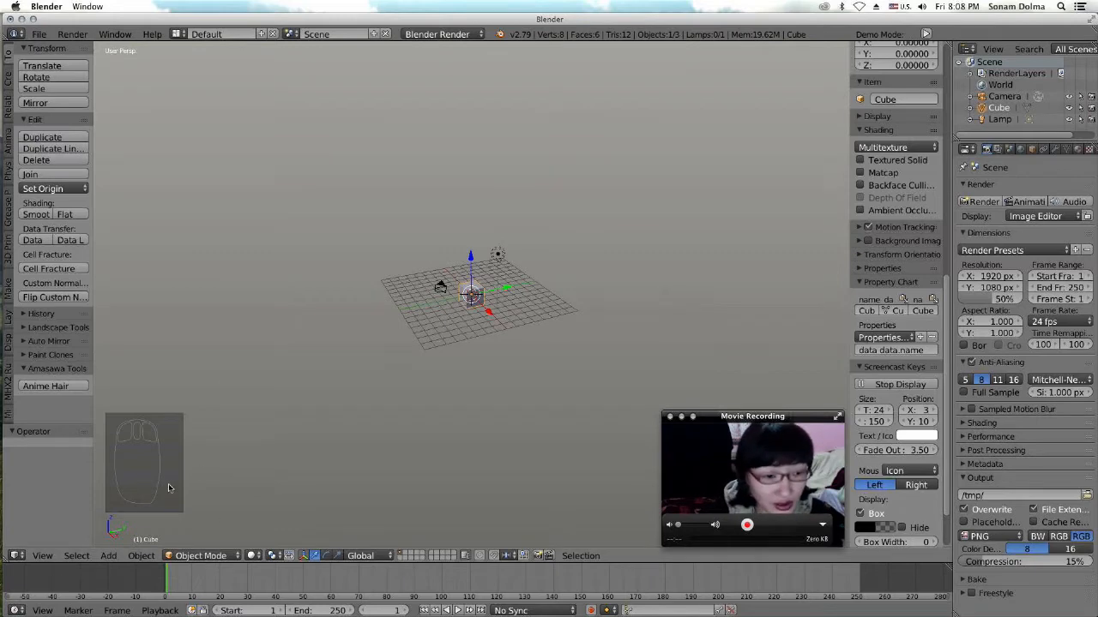
Delete the default cube, camera and lamp from the scene.
{"action": "middle_click_drag", "start_coordinate": [517, 339], "coordinate": [602, 326]}
{"action": "left_click", "coordinate": [42, 556]}
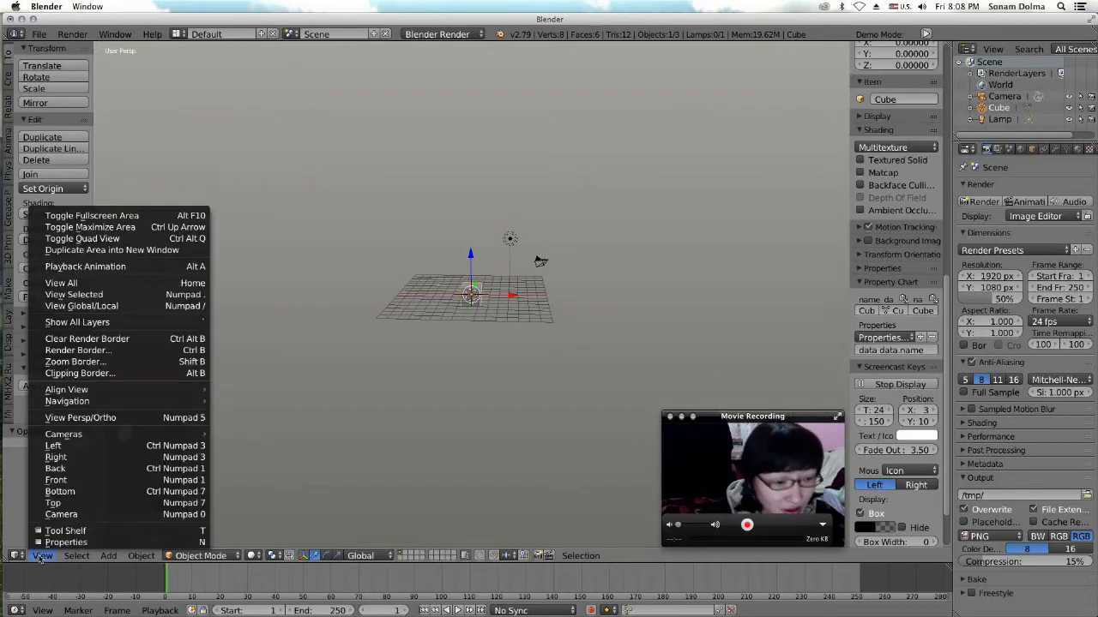
{"action": "left_click", "coordinate": [129, 484]}
{"action": "middle_click_drag", "start_coordinate": [502, 328], "coordinate": [504, 367]}
{"action": "key", "text": "a"}
{"action": "key", "text": "a"}
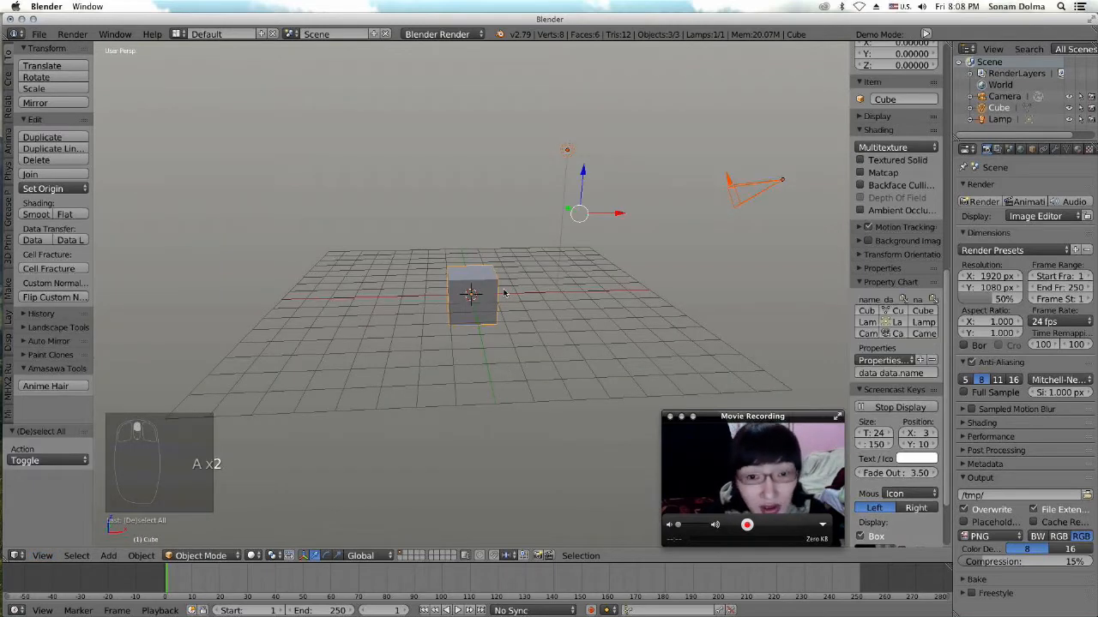
{"action": "key", "text": "x"}
{"action": "left_click", "coordinate": [519, 286]}
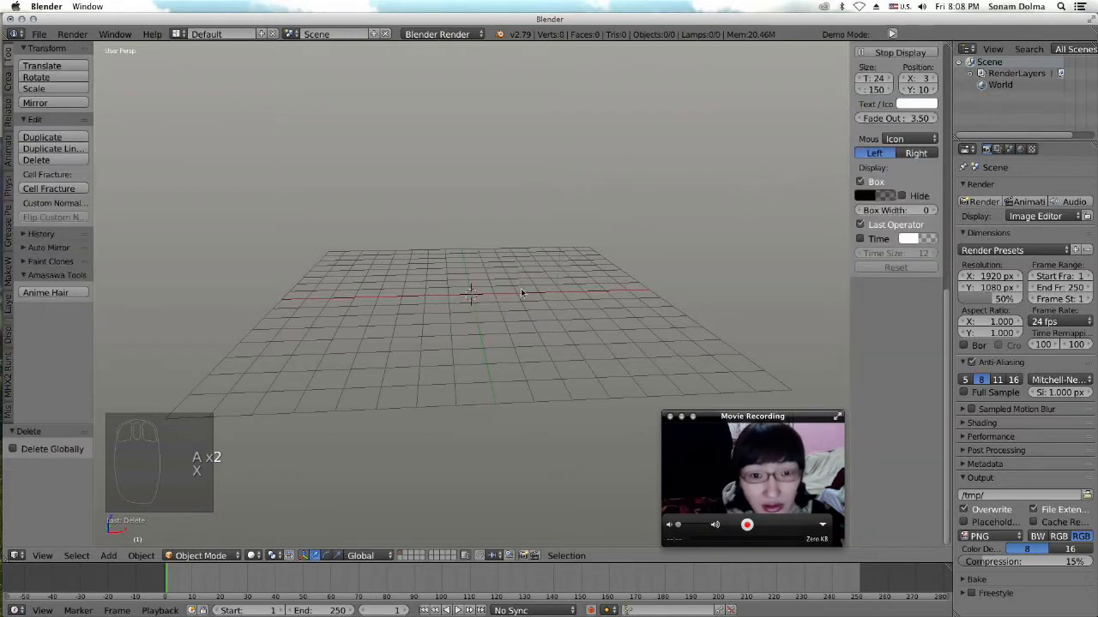
Add a mesh cylinder with 9 vertices at the scene's center.
{"action": "middle_click_drag", "start_coordinate": [521, 288], "coordinate": [514, 330]}
{"action": "key", "text": "shift+a"}
{"action": "mouse_move", "coordinate": [463, 311]}
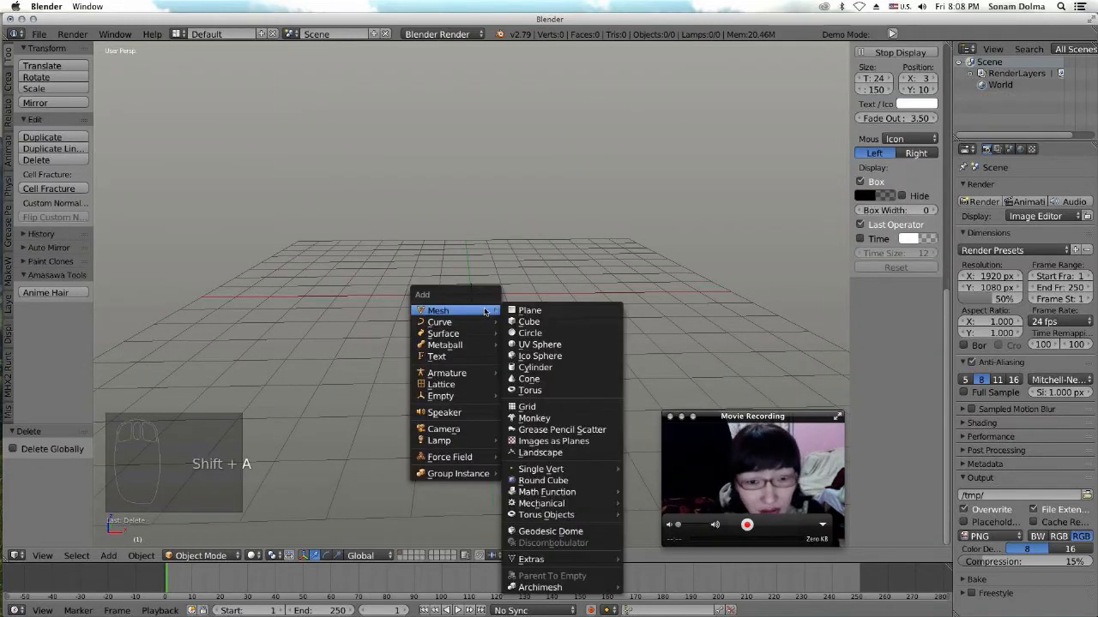
{"action": "left_click", "coordinate": [531, 369]}
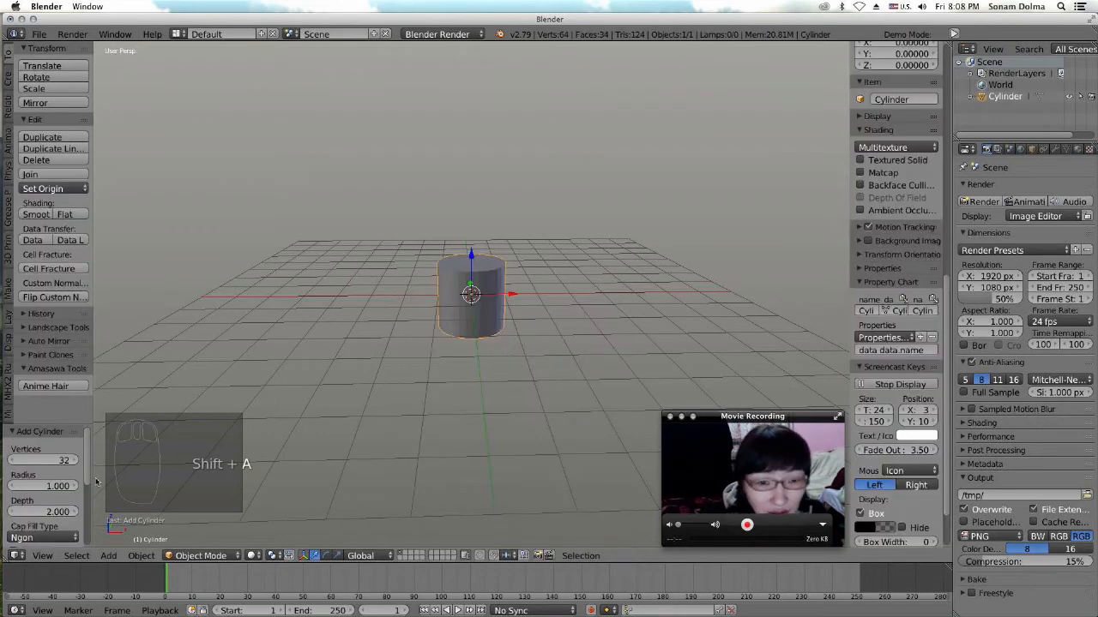
{"action": "left_click_drag", "start_coordinate": [51, 460], "coordinate": [40, 461]}
{"action": "middle_click_drag", "start_coordinate": [418, 371], "coordinate": [415, 359]}
{"action": "scroll", "coordinate": [485, 319], "scroll_direction": "up", "scroll_amount": 3}
Enter Edit Mode and add 9 evenly spaced horizontal loop cuts around the cylinder without sliding them.
{"action": "left_click", "coordinate": [200, 555]}
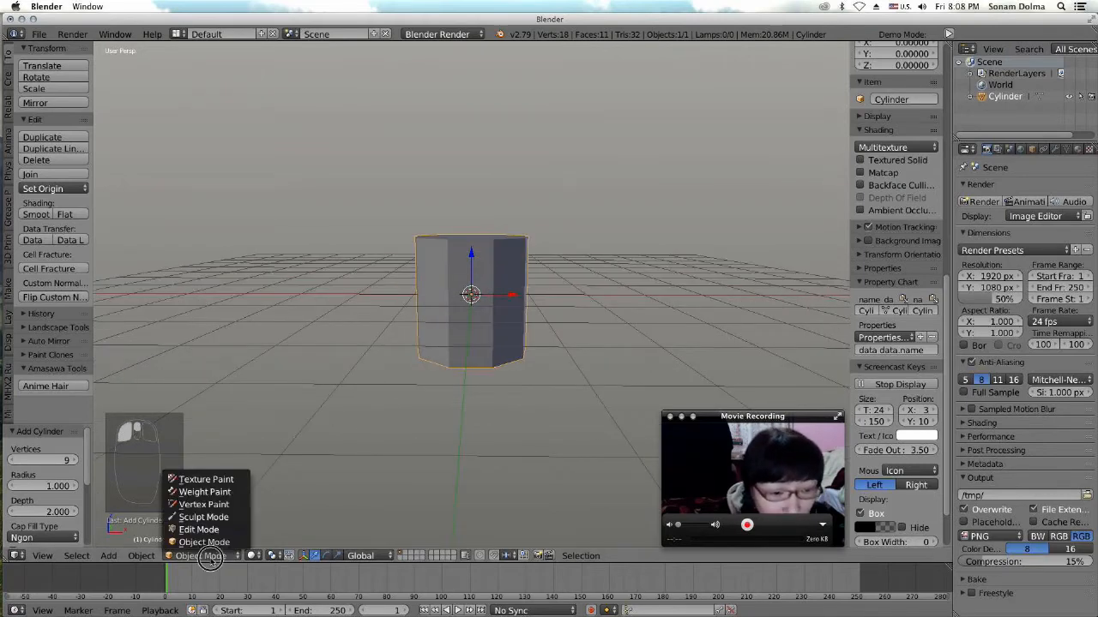
{"action": "left_click", "coordinate": [201, 530]}
{"action": "left_click", "coordinate": [521, 240]}
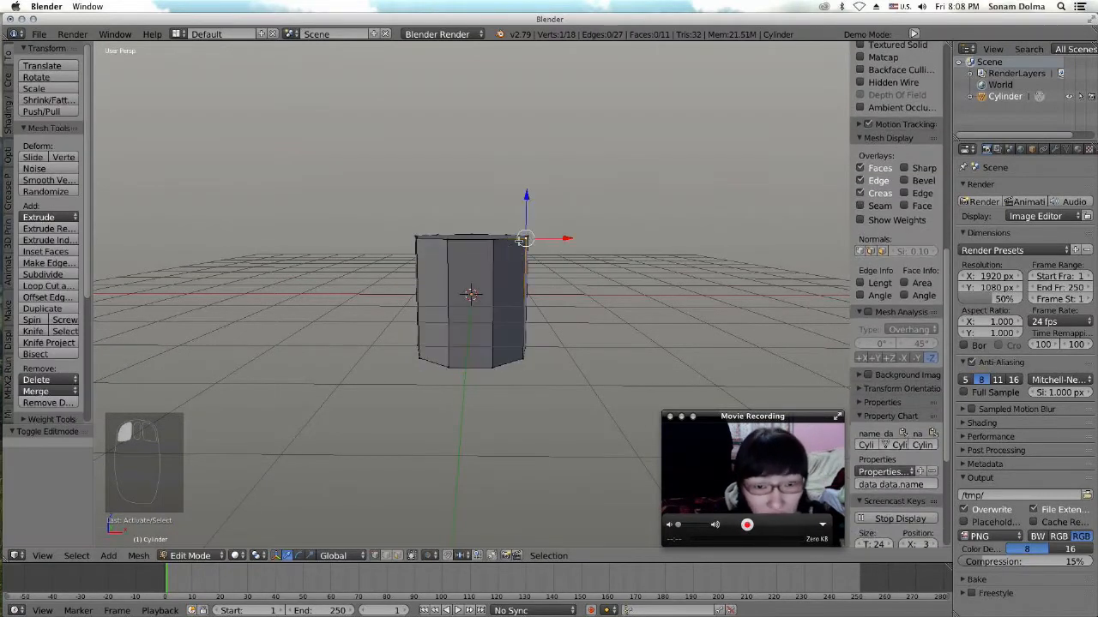
{"action": "key", "text": "ctrl+r"}
{"action": "scroll", "coordinate": [514, 265], "scroll_direction": "up", "scroll_amount": 4}
{"action": "scroll", "coordinate": [513, 266], "scroll_direction": "up", "scroll_amount": 4}
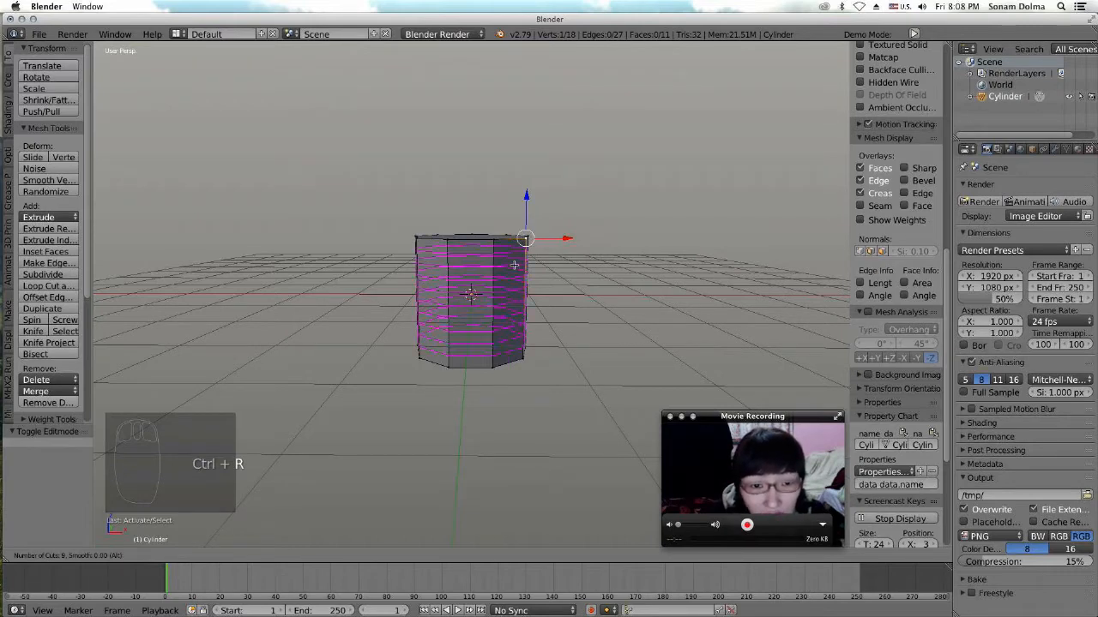
{"action": "left_click", "coordinate": [515, 264]}
{"action": "right_click", "coordinate": [515, 263]}
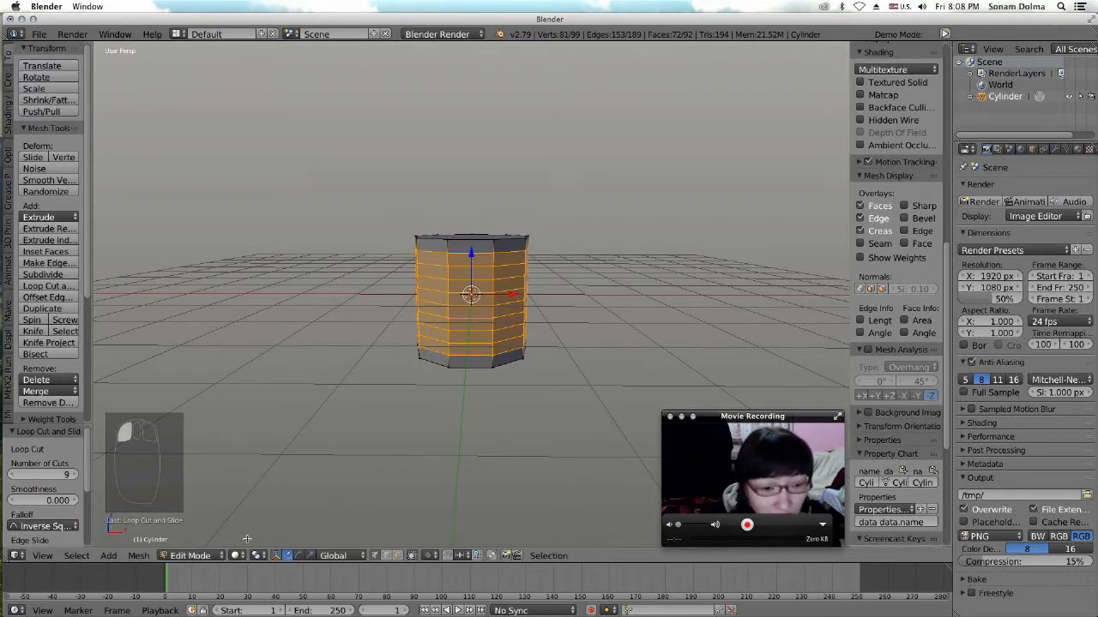
Scale the whole cylinder mesh along Z by a factor of about 3.13.
{"action": "left_click", "coordinate": [310, 555]}
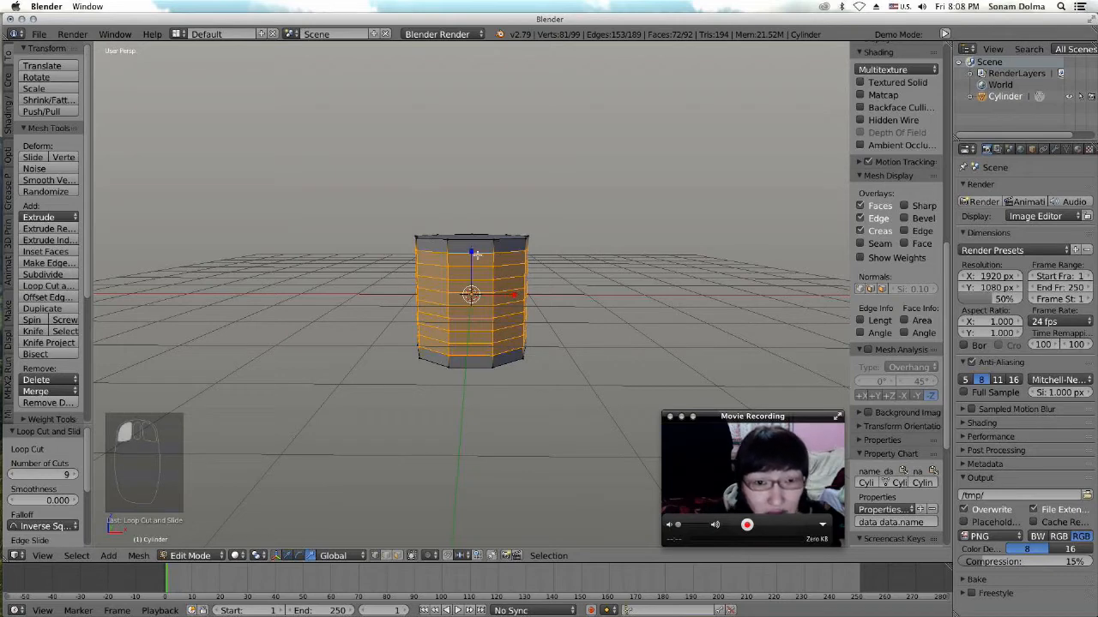
{"action": "key", "text": "a"}
{"action": "key", "text": "a"}
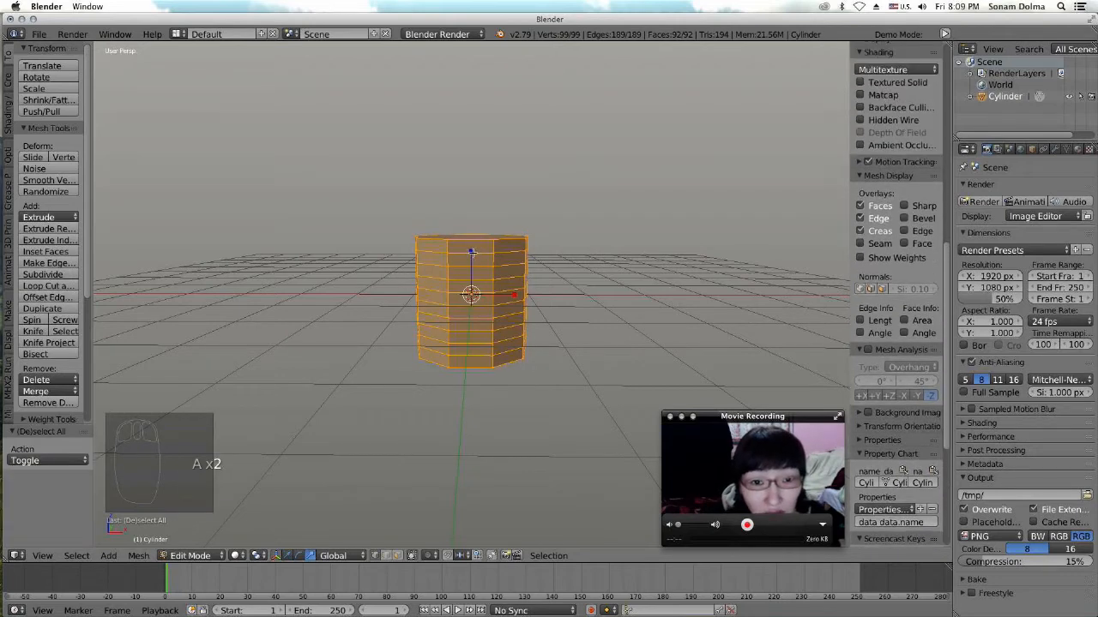
{"action": "key", "text": "s"}
{"action": "key", "text": "z"}
{"action": "left_click", "coordinate": [471, 166]}
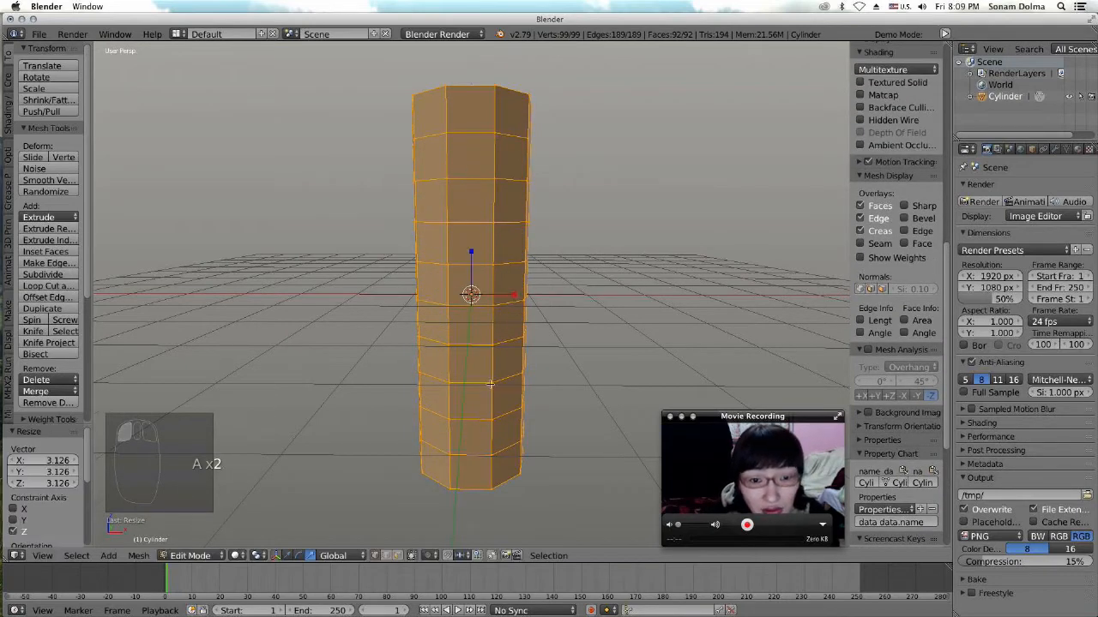
Move the whole mesh up about 3.2 along Z so its base meets the grid, and return to Object Mode.
{"action": "scroll", "coordinate": [498, 363], "scroll_direction": "down", "scroll_amount": 3}
{"action": "key", "text": "g"}
{"action": "key", "text": "z"}
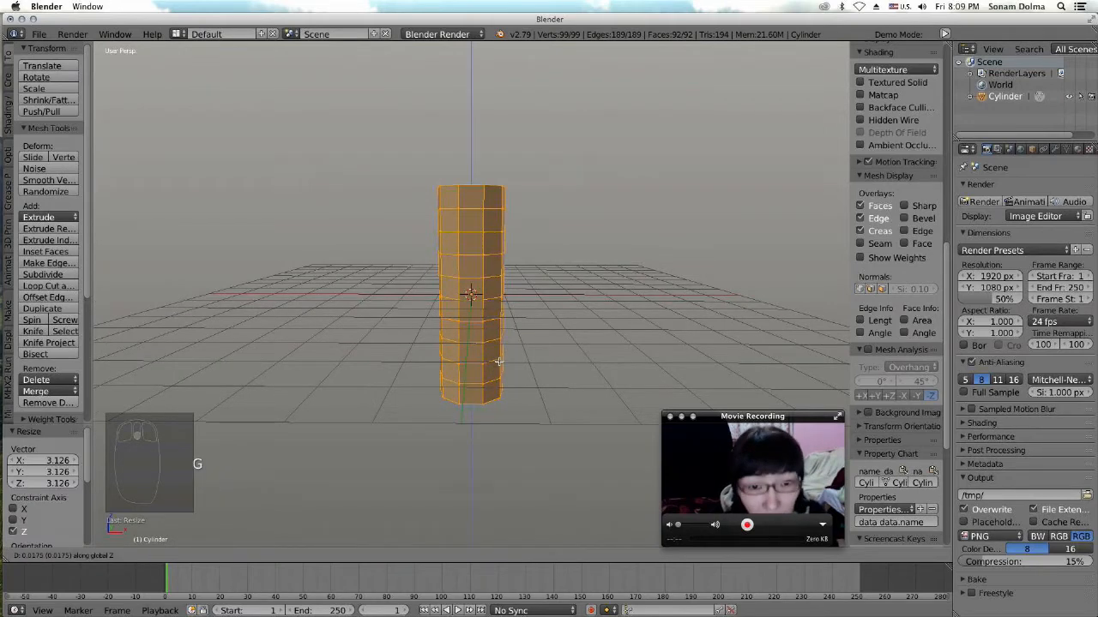
{"action": "left_click", "coordinate": [501, 250]}
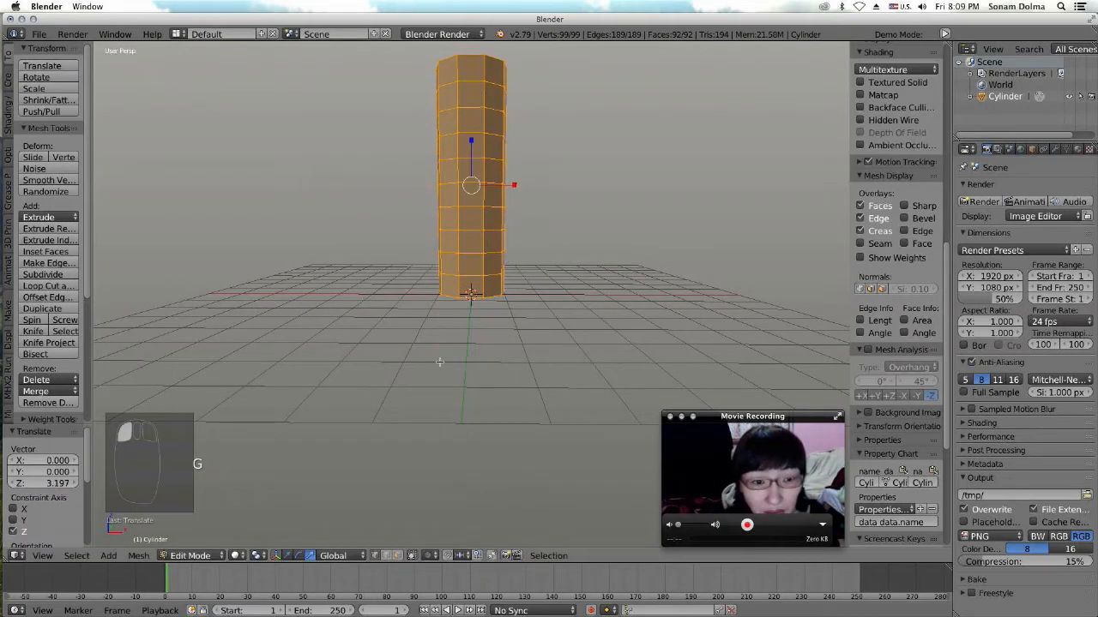
{"action": "left_click", "coordinate": [190, 556]}
{"action": "left_click", "coordinate": [199, 543]}
Add an armature at the cylinder's base and turn on its X-Ray display.
{"action": "scroll", "coordinate": [465, 306], "scroll_direction": "up", "scroll_amount": 3}
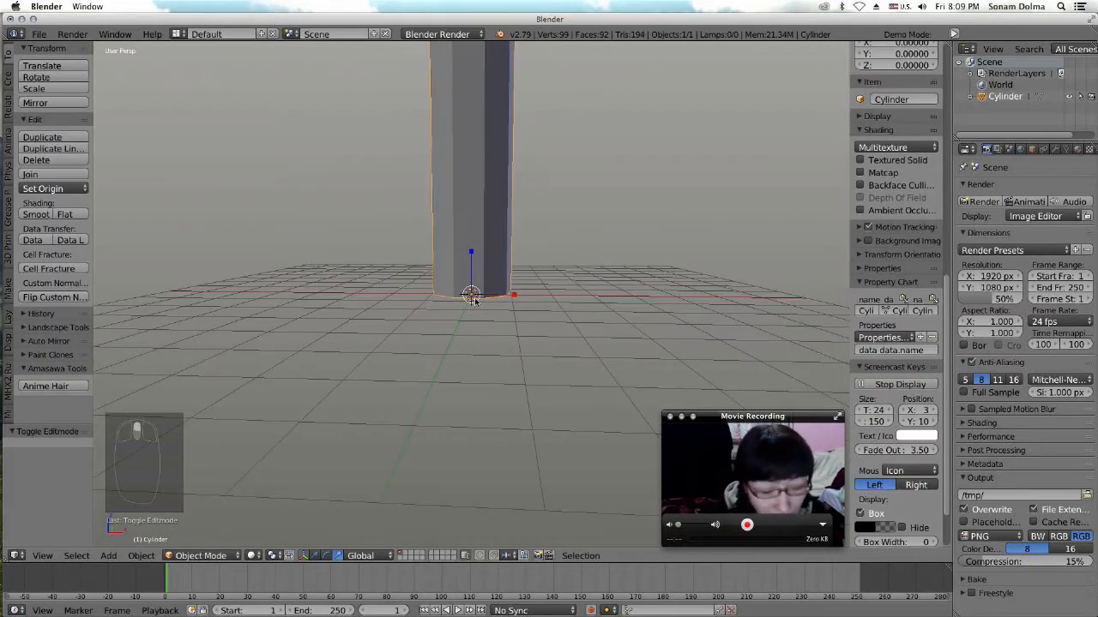
{"action": "key", "text": "shift+a"}
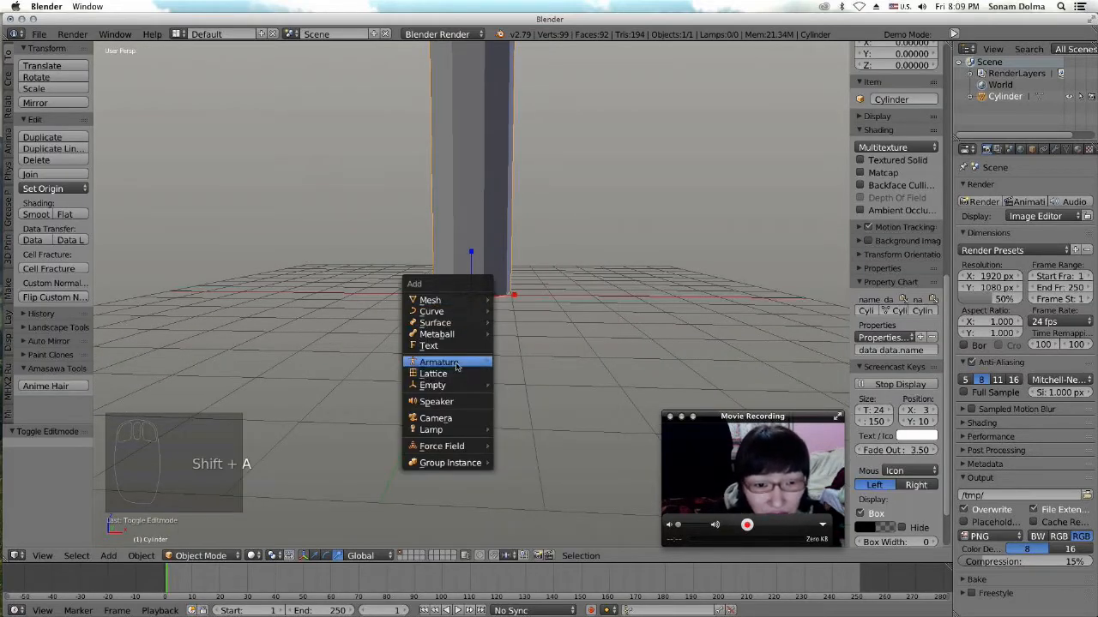
{"action": "mouse_move", "coordinate": [457, 367]}
{"action": "left_click", "coordinate": [543, 361]}
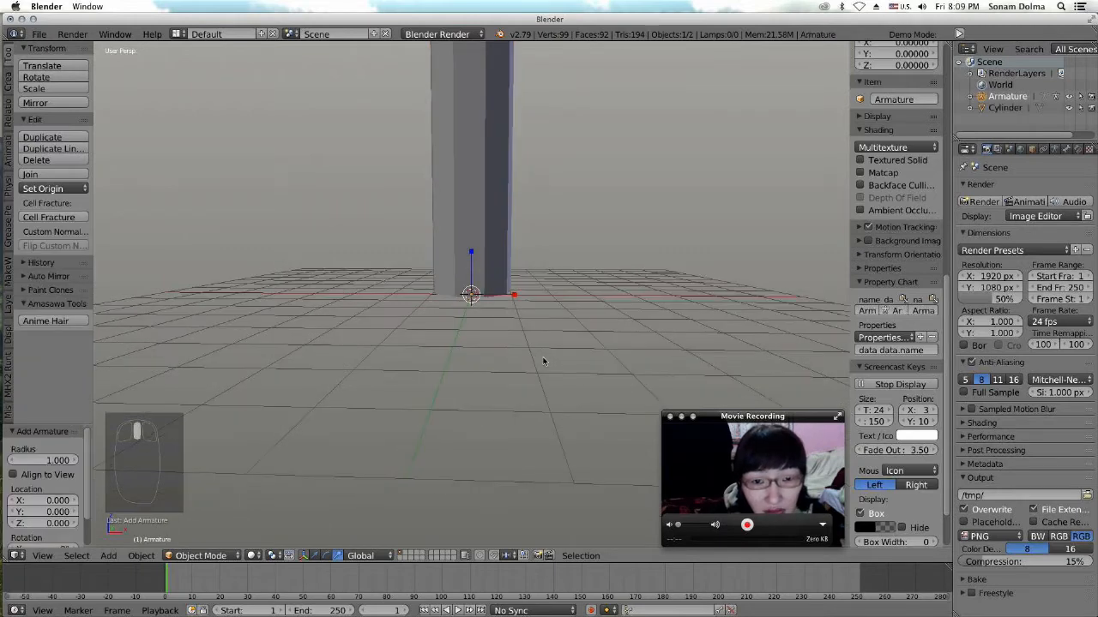
{"action": "left_click", "coordinate": [1053, 150]}
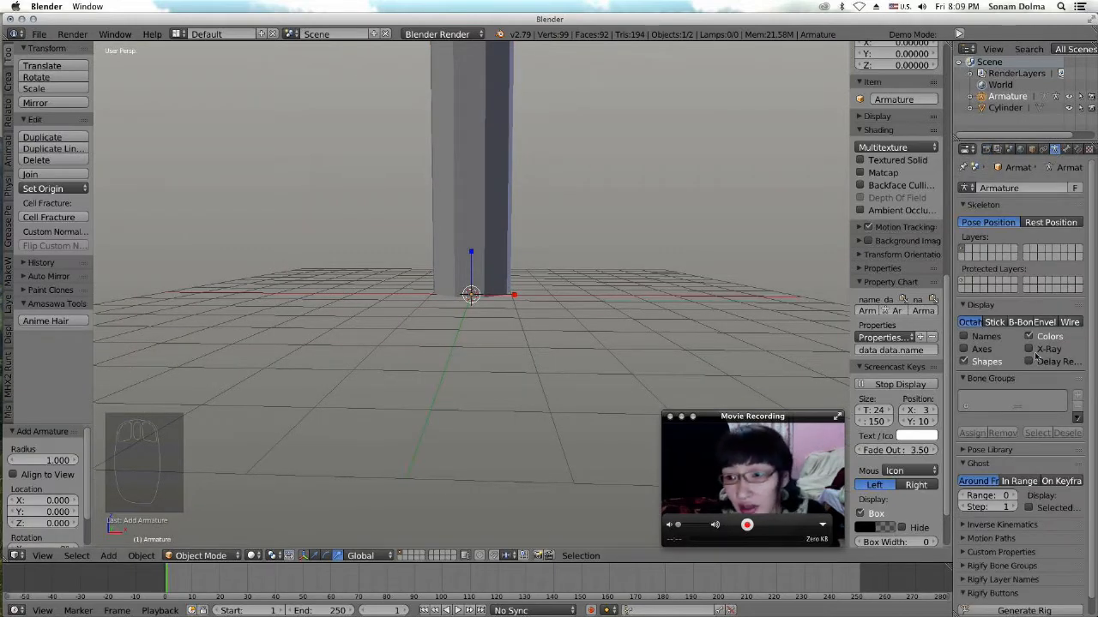
{"action": "left_click", "coordinate": [1029, 349]}
{"action": "middle_click_drag", "start_coordinate": [614, 277], "coordinate": [612, 280]}
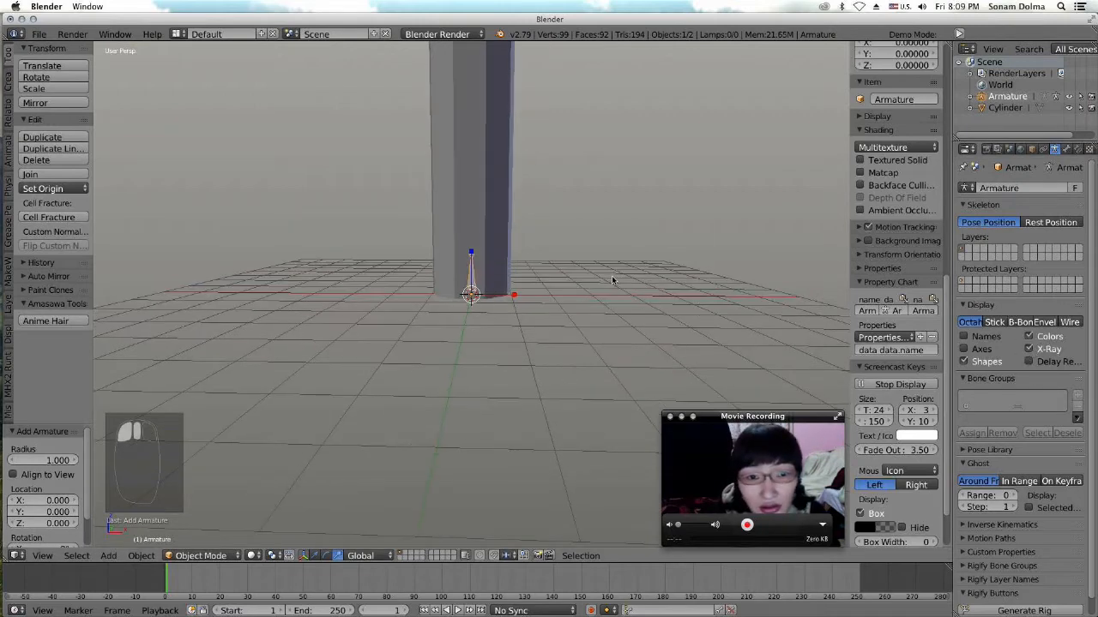
Enter Edit Mode on the armature and extrude a second bone about 1.13 straight up along Z from the first bone's tip.
{"action": "scroll", "coordinate": [483, 243], "scroll_direction": "down", "scroll_amount": 4}
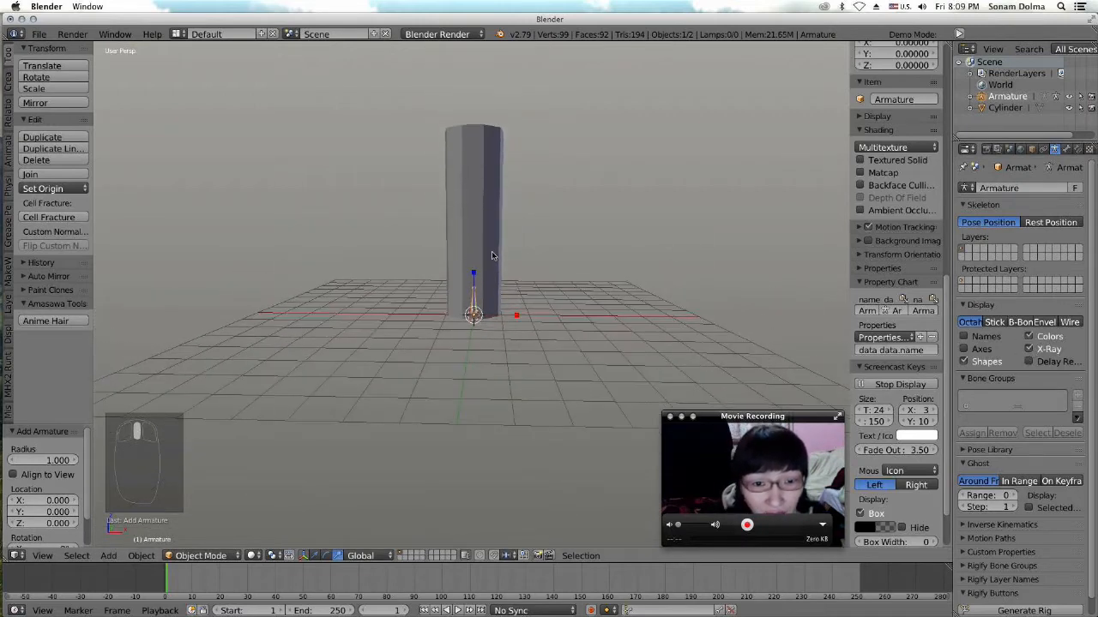
{"action": "left_click", "coordinate": [210, 555]}
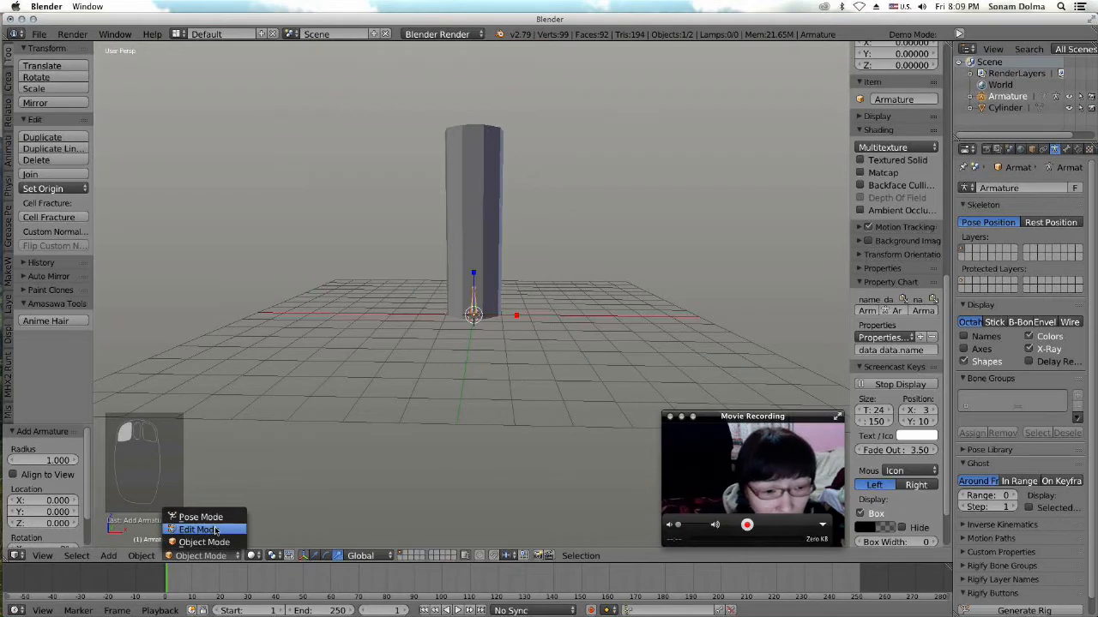
{"action": "left_click", "coordinate": [189, 529]}
{"action": "scroll", "coordinate": [547, 308], "scroll_direction": "up", "scroll_amount": 3}
{"action": "scroll", "coordinate": [476, 268], "scroll_direction": "down", "scroll_amount": 3}
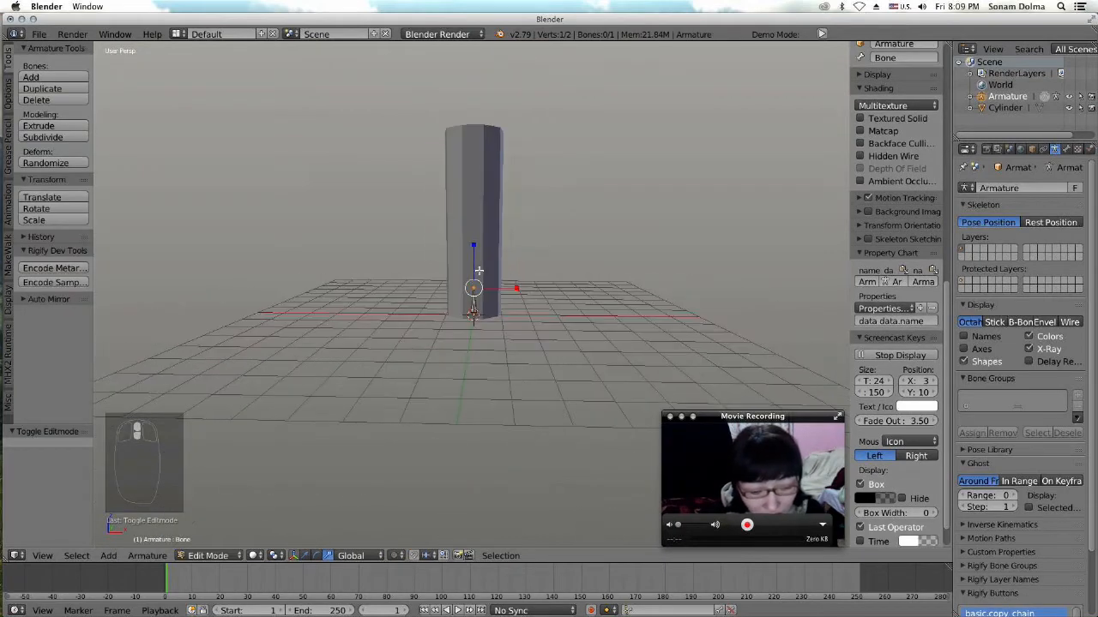
{"action": "key", "text": "e"}
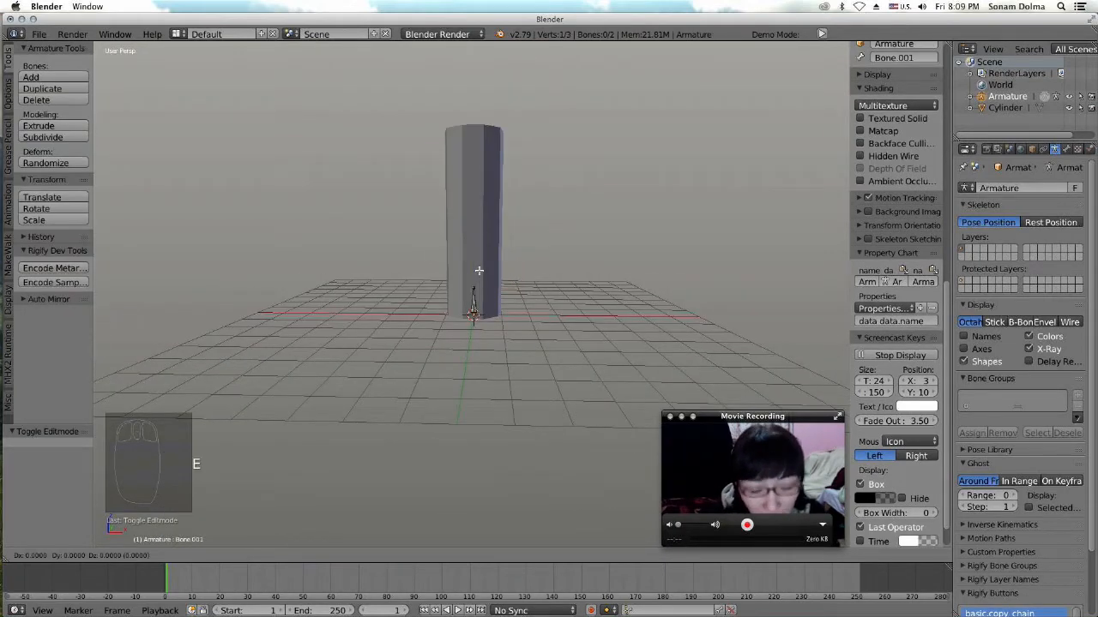
{"action": "right_click", "coordinate": [479, 271]}
{"action": "key", "text": "g"}
{"action": "key", "text": "z"}
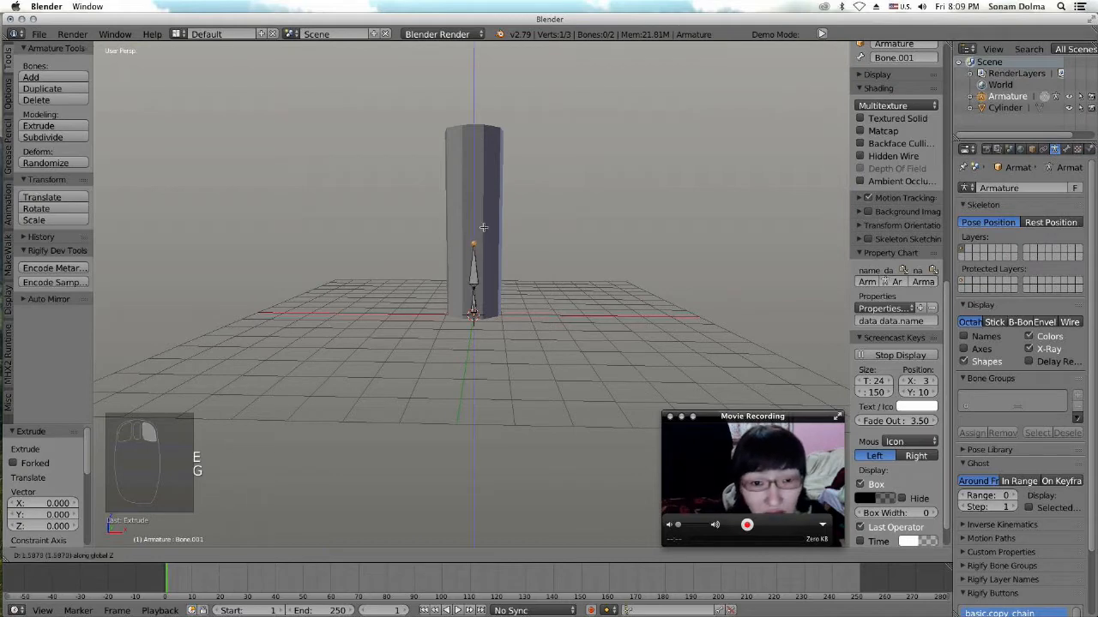
{"action": "left_click", "coordinate": [477, 241]}
Extrude a third bone straight up along Z from the second bone's tip, keeping a similar length.
{"action": "key", "text": "e"}
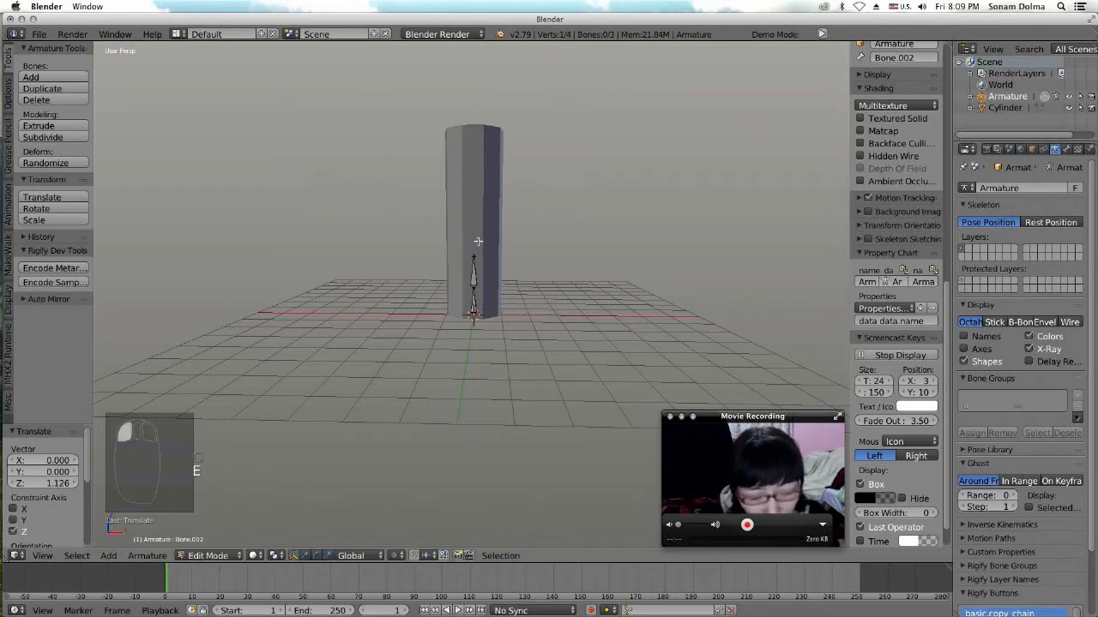
{"action": "right_click", "coordinate": [477, 241]}
{"action": "key", "text": "g"}
{"action": "key", "text": "z"}
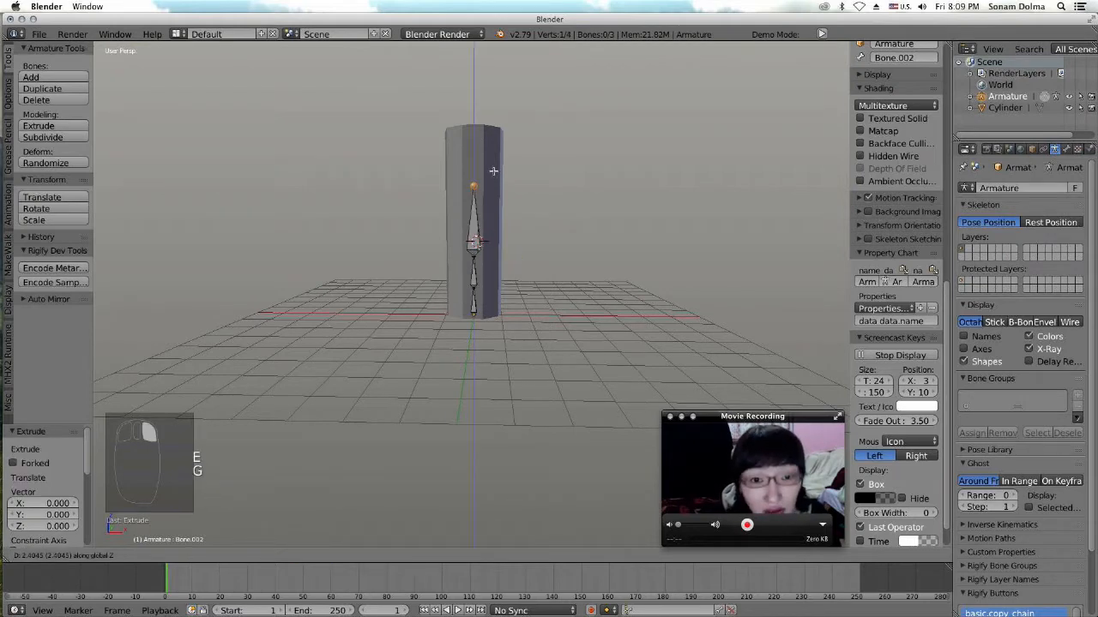
{"action": "left_click", "coordinate": [495, 208]}
Extrude a fourth bone about 1.2 straight up along Z from the third bone's tip.
{"action": "key", "text": "e"}
{"action": "right_click", "coordinate": [478, 232]}
{"action": "key", "text": "g"}
{"action": "key", "text": "z"}
{"action": "left_click", "coordinate": [483, 181]}
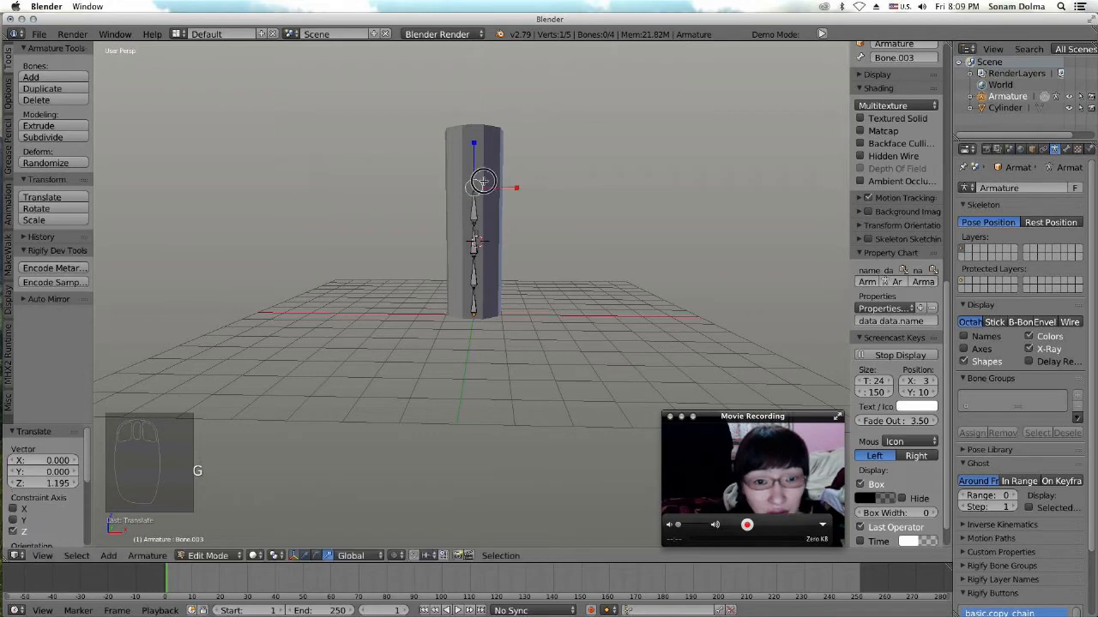
Extrude a fifth bone about 1.4 straight up along Z from the fourth bone's tip.
{"action": "key", "text": "e"}
{"action": "right_click", "coordinate": [470, 202]}
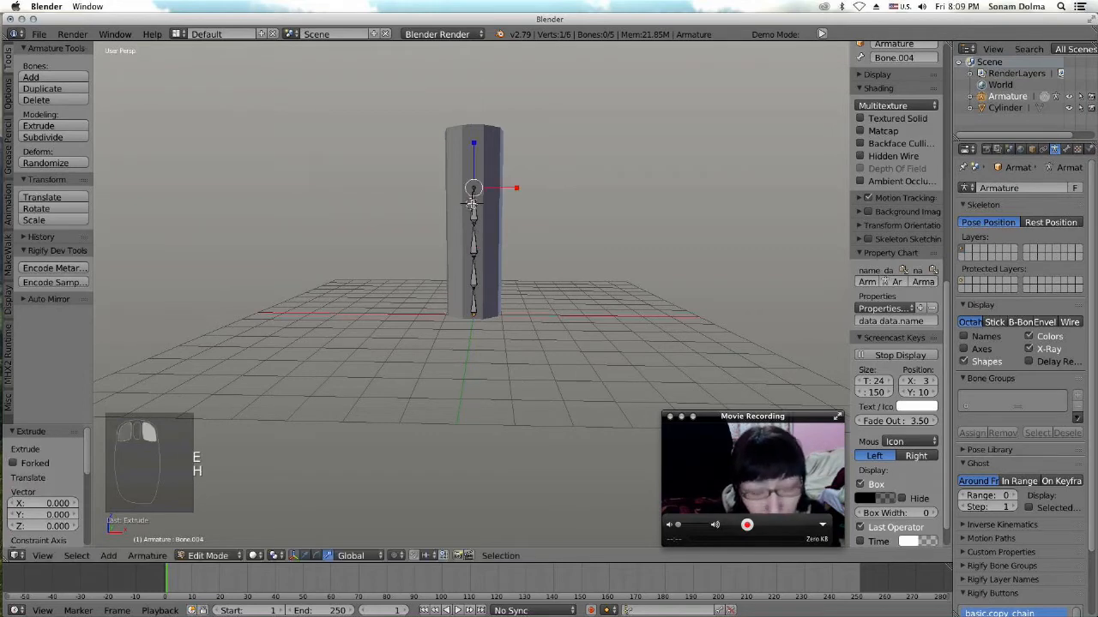
{"action": "key", "text": "g"}
{"action": "key", "text": "z"}
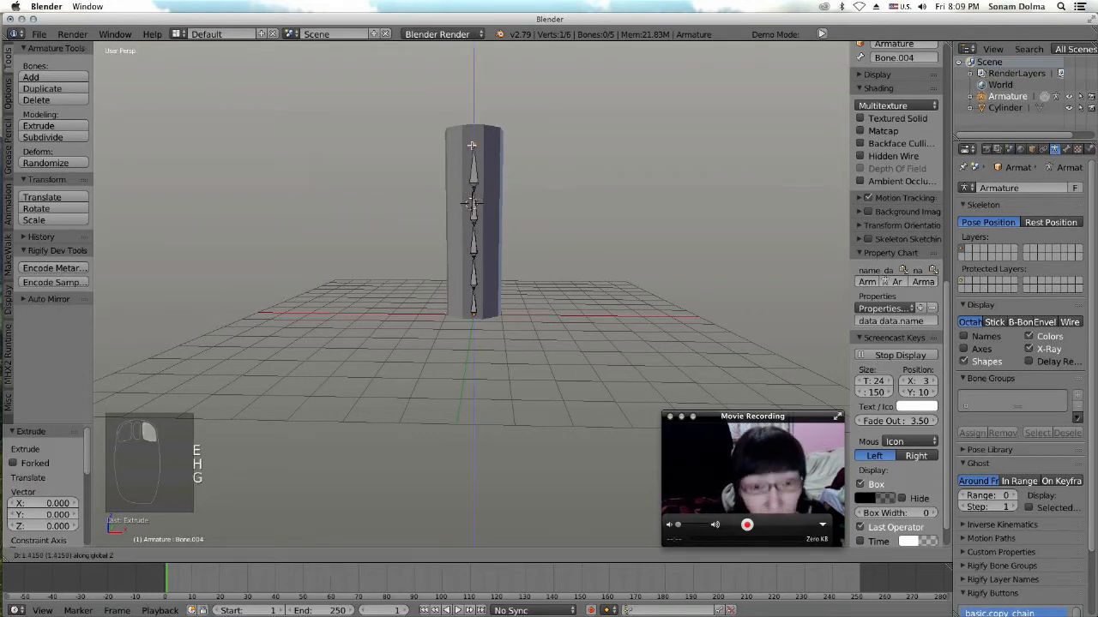
{"action": "left_click", "coordinate": [476, 168]}
Extrude a sixth bone about 1.07 straight up along Z from the fifth bone's tip, and return the armature to Object Mode.
{"action": "key", "text": "e"}
{"action": "right_click", "coordinate": [474, 149]}
{"action": "key", "text": "g"}
{"action": "key", "text": "z"}
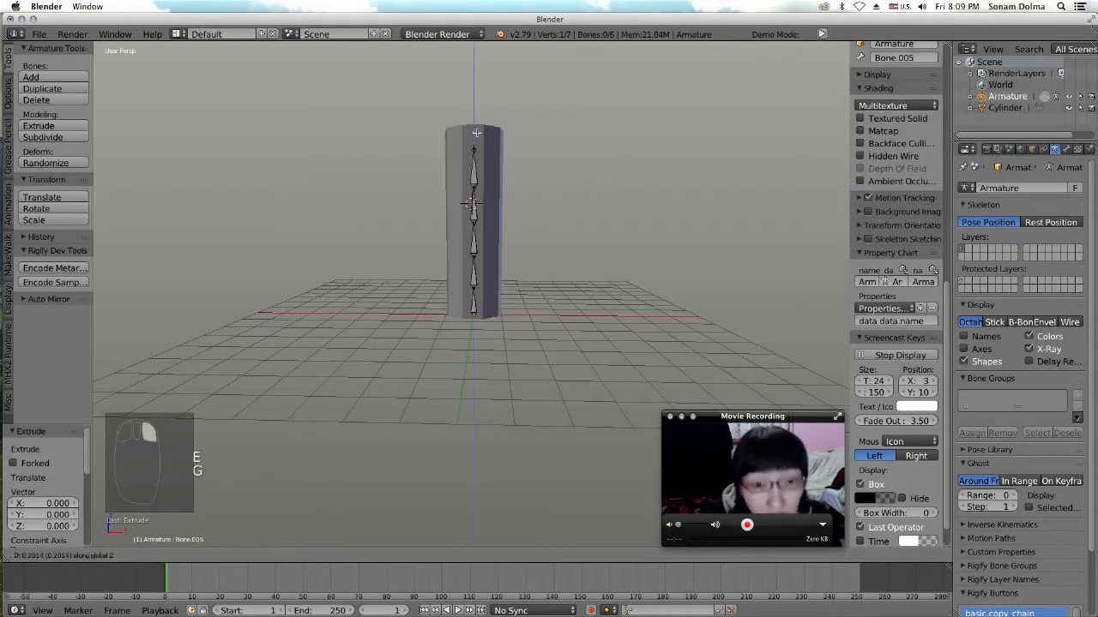
{"action": "left_click", "coordinate": [474, 117]}
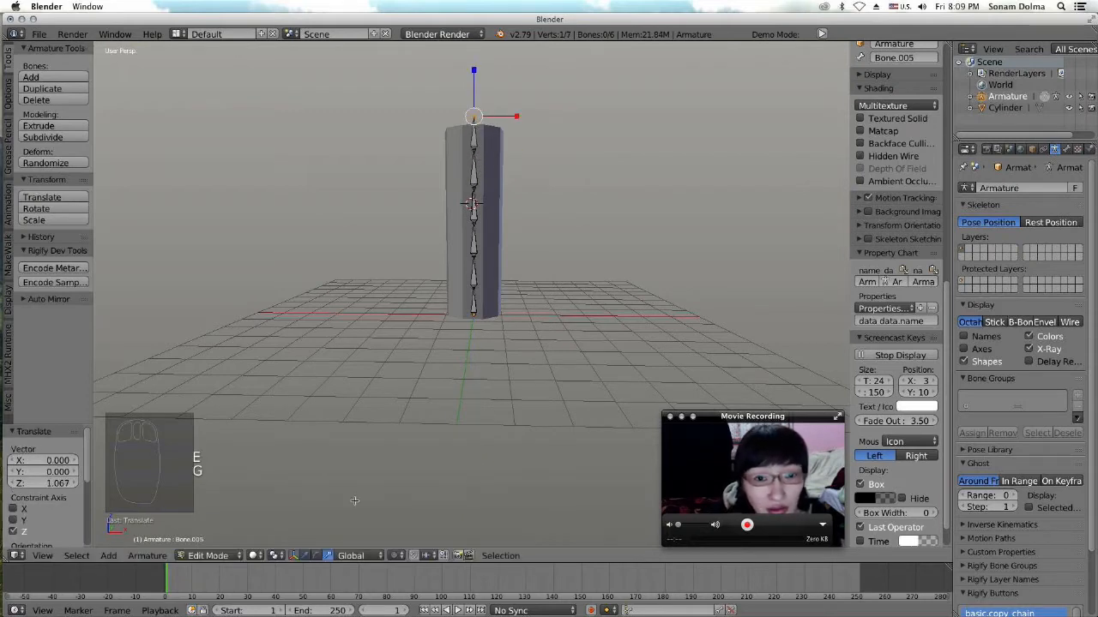
{"action": "left_click", "coordinate": [203, 556]}
{"action": "left_click", "coordinate": [218, 543]}
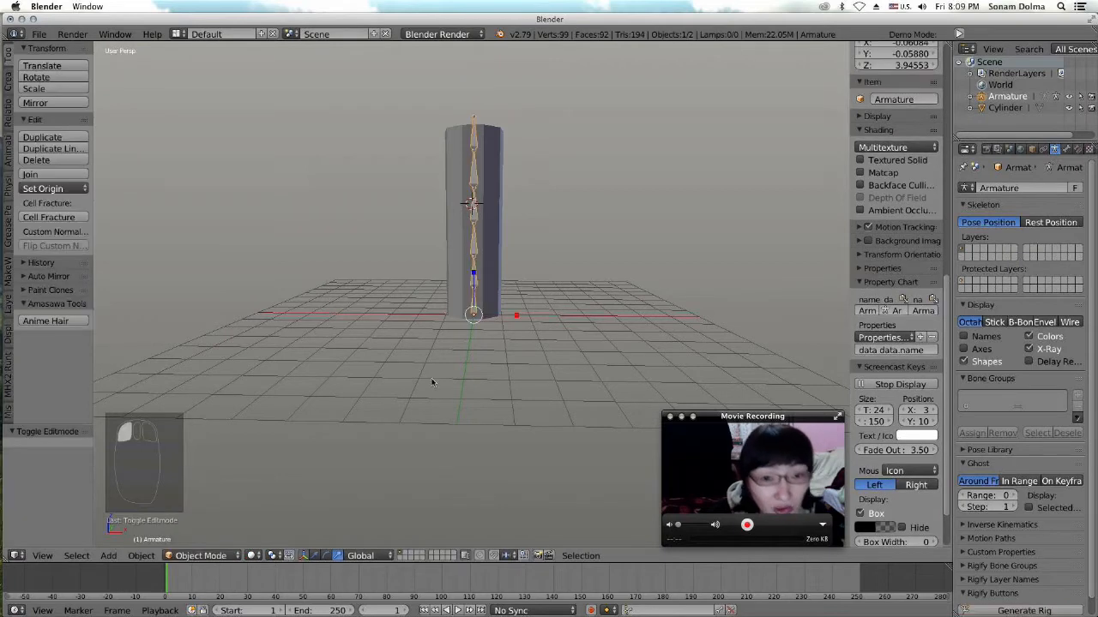
Parent the cylinder to the armature using Armature Deform With Automatic Weights.
{"action": "right_click", "coordinate": [496, 269]}
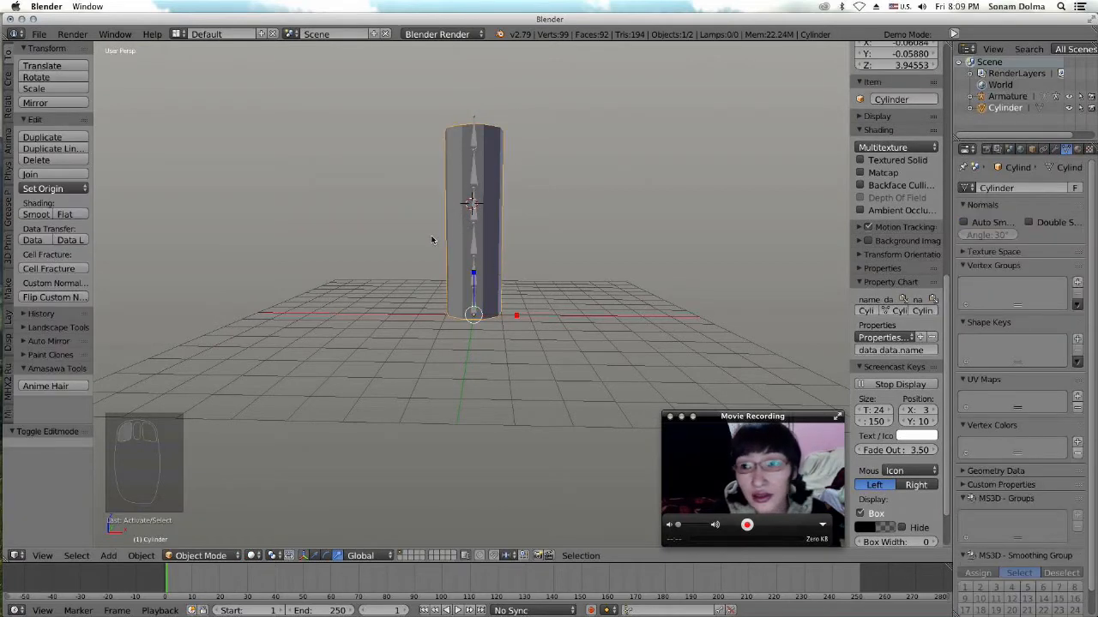
{"action": "left_click_drag", "start_coordinate": [983, 112], "coordinate": [983, 101]}
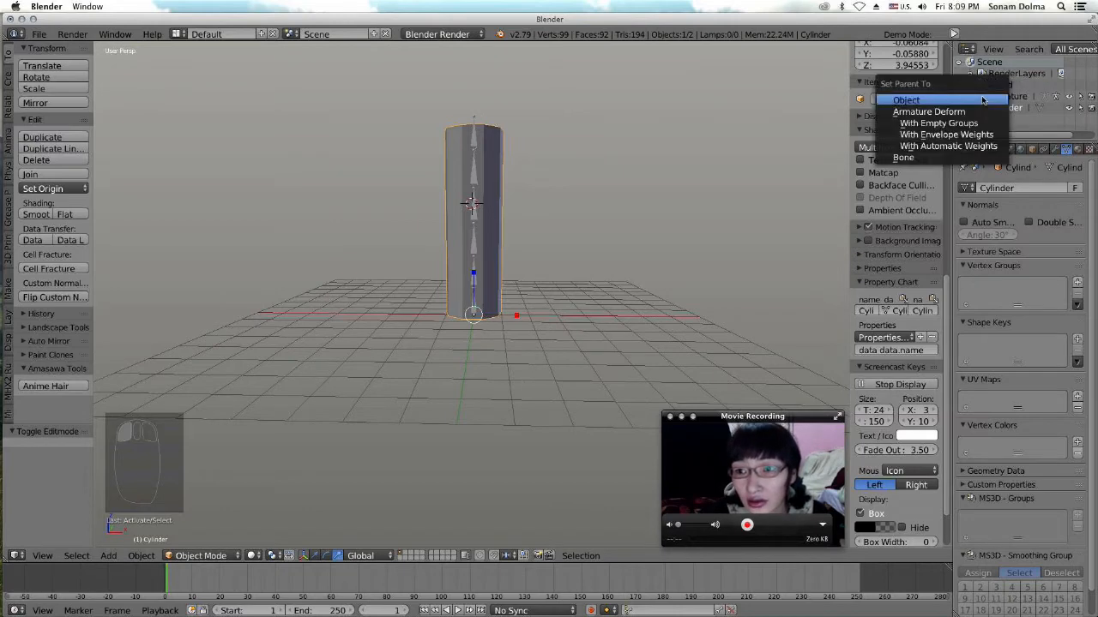
{"action": "left_click", "coordinate": [949, 147]}
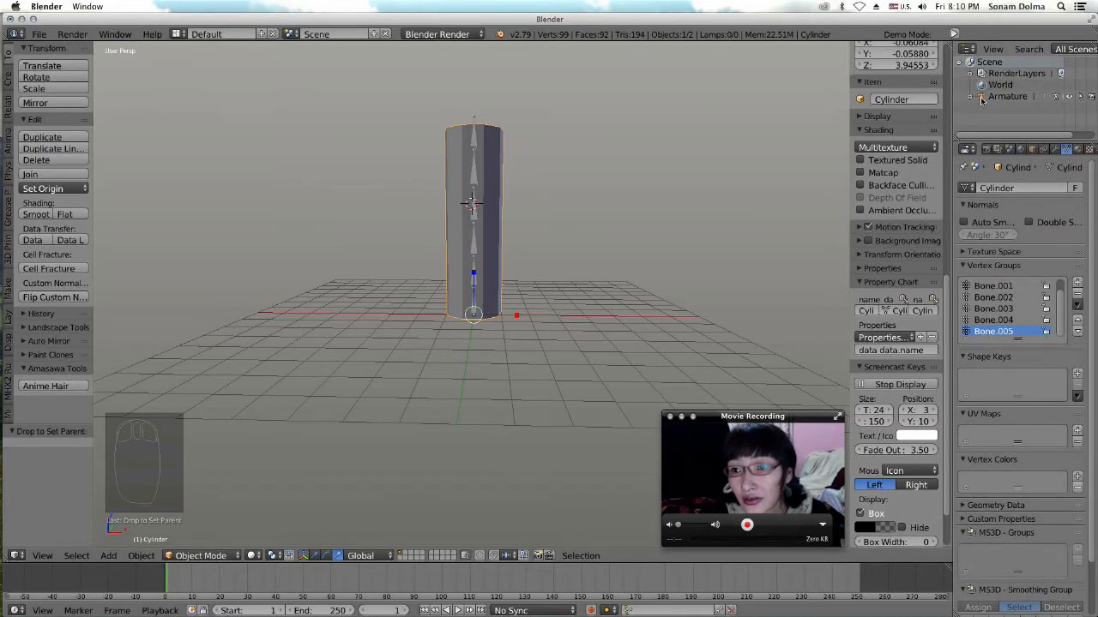
{"action": "scroll", "coordinate": [465, 240], "scroll_direction": "up", "scroll_amount": 3}
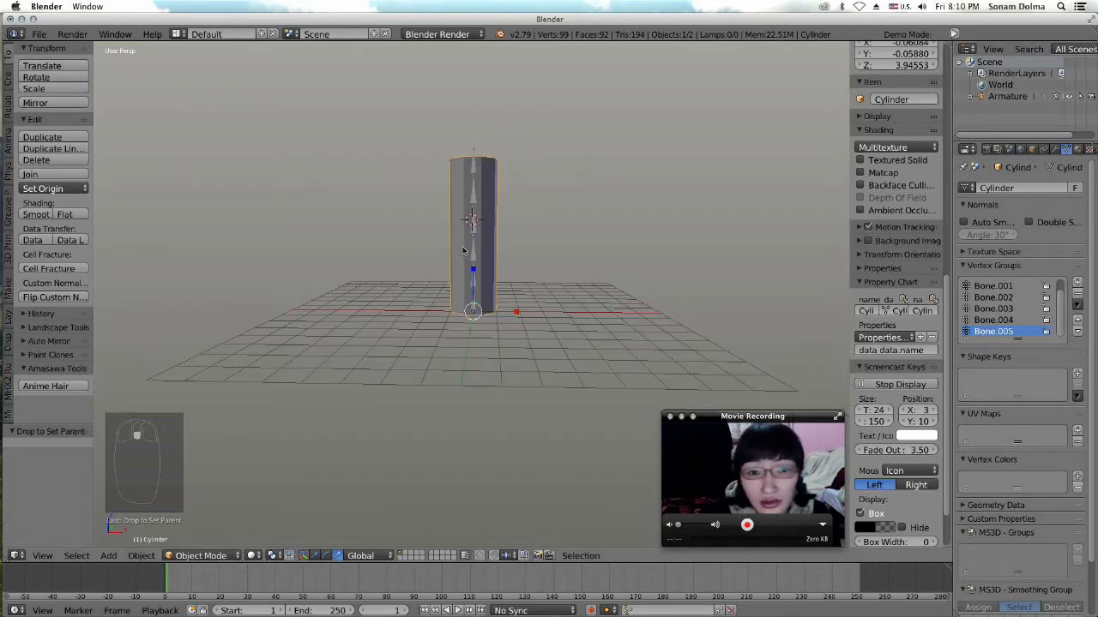
Expand the armature's hierarchy and clear the cylinder's parent.
{"action": "left_click", "coordinate": [972, 97]}
{"action": "left_click_drag", "start_coordinate": [993, 124], "coordinate": [963, 96]}
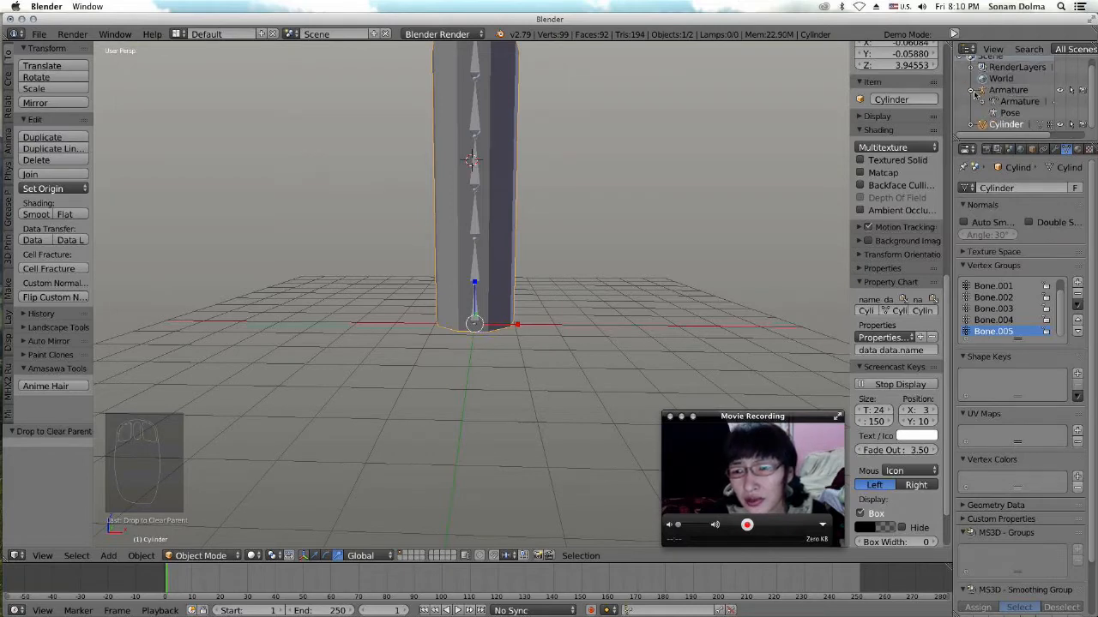
Collapse the armature's hierarchy and parent the cylinder to the armature again With Automatic Weights.
{"action": "left_click", "coordinate": [971, 91]}
{"action": "mouse_move", "coordinate": [984, 113]}
{"action": "left_mouse_down"}
{"action": "mouse_move", "coordinate": [980, 83]}
{"action": "mouse_move", "coordinate": [982, 103]}
{"action": "left_mouse_up"}
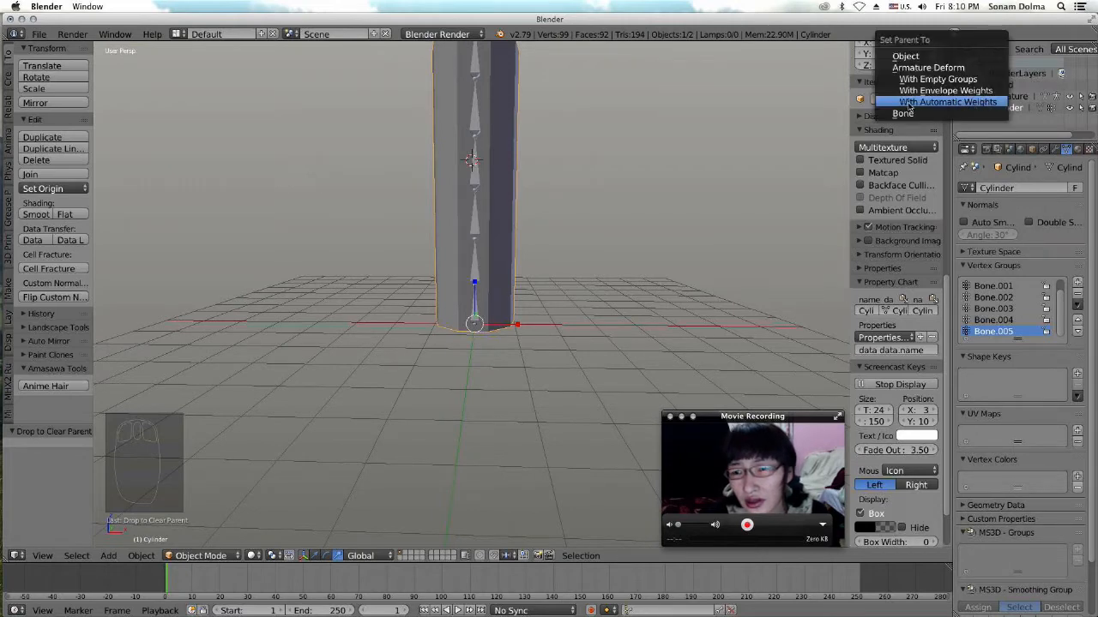
{"action": "left_click", "coordinate": [955, 102]}
{"action": "scroll", "coordinate": [573, 224], "scroll_direction": "down", "scroll_amount": 4}
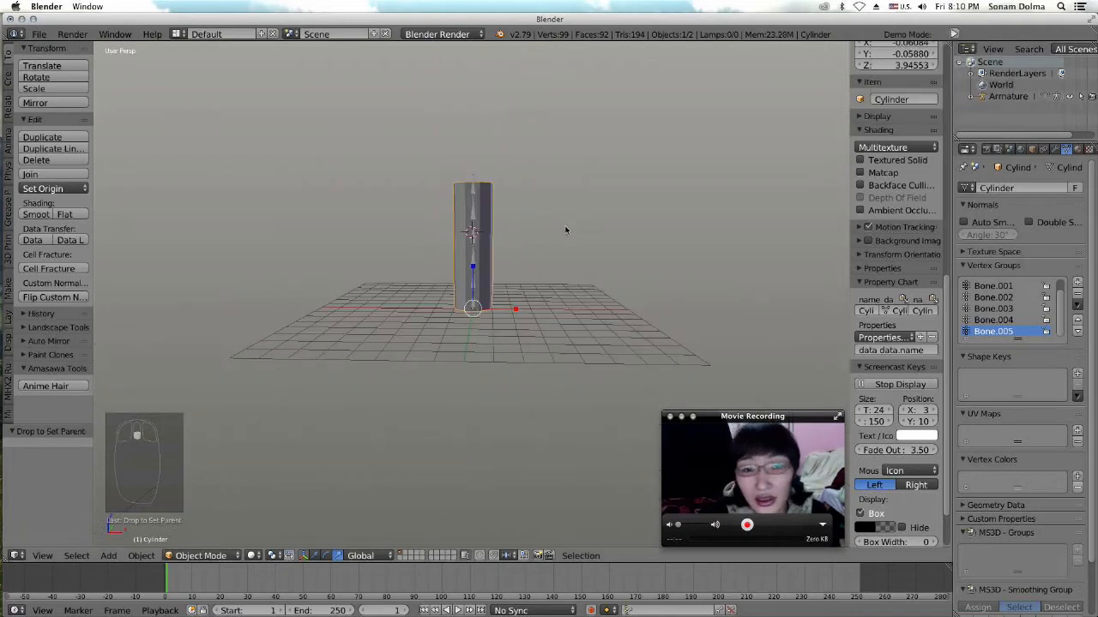
Select the armature and examine how its bone chain runs through the cylinder.
{"action": "left_click", "coordinate": [477, 208]}
{"action": "scroll", "coordinate": [498, 232], "scroll_direction": "up", "scroll_amount": 5}
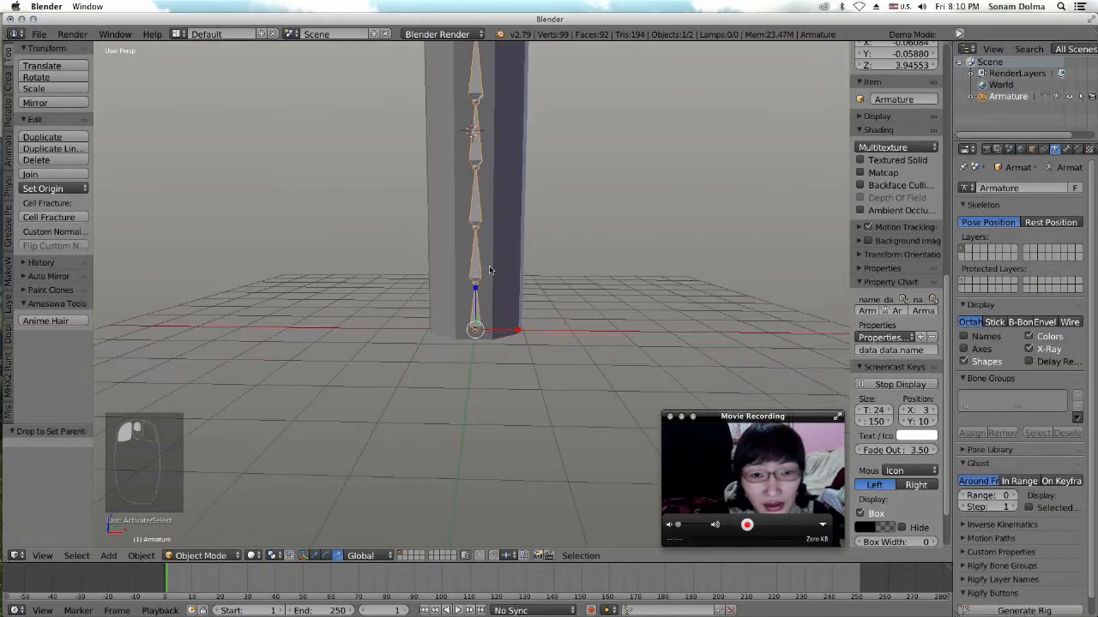
{"action": "middle_click_drag", "start_coordinate": [518, 188], "coordinate": [514, 260]}
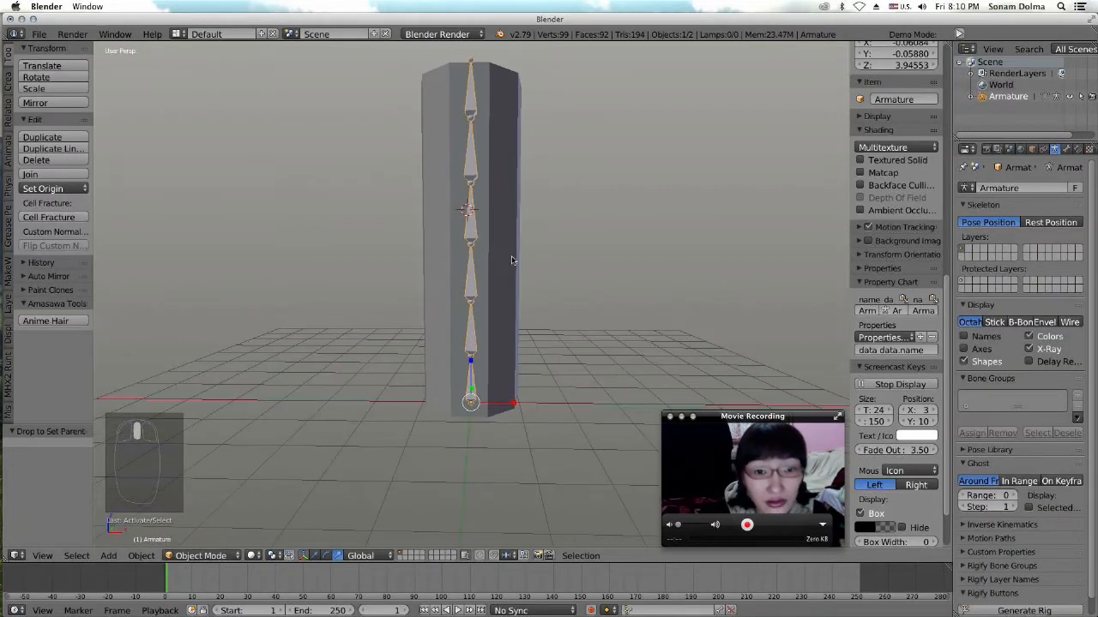
{"action": "scroll", "coordinate": [470, 174], "scroll_direction": "down", "scroll_amount": 3}
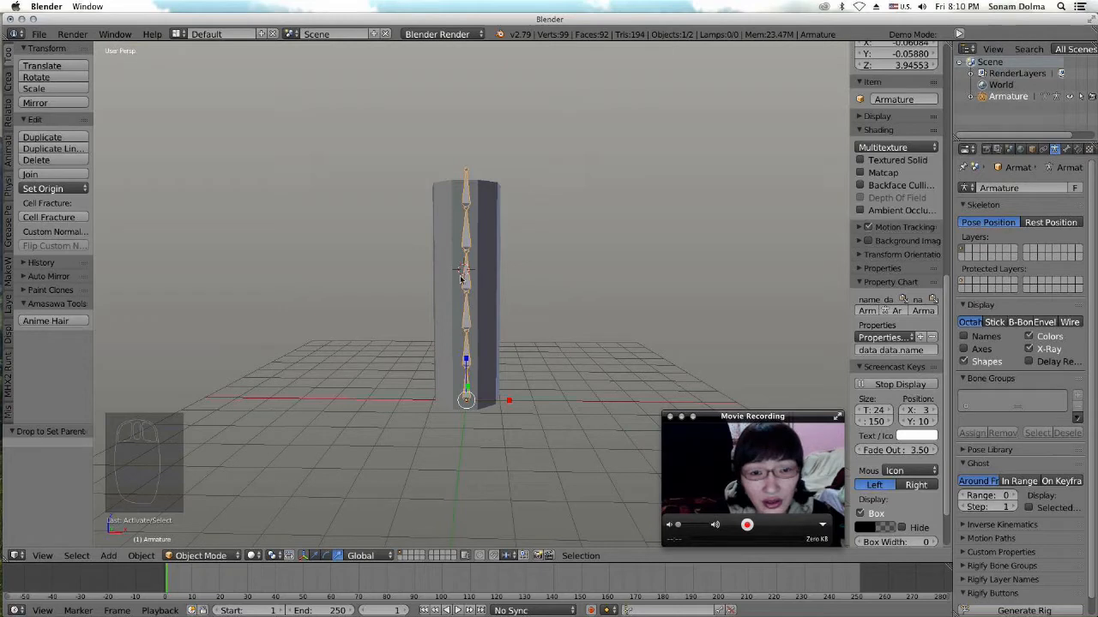
{"action": "scroll", "coordinate": [477, 313], "scroll_direction": "up", "scroll_amount": 4}
{"action": "scroll", "coordinate": [472, 274], "scroll_direction": "down", "scroll_amount": 2}
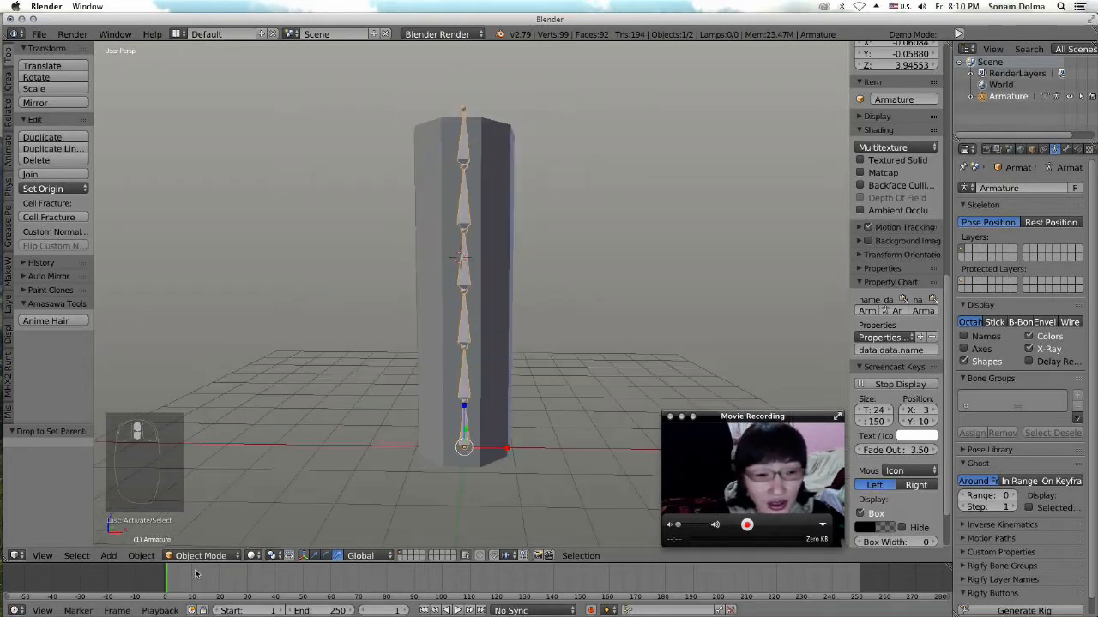
{"action": "left_click", "coordinate": [254, 555]}
{"action": "left_click", "coordinate": [254, 556]}
Add a new material to the cylinder and set its diffuse color to green.
{"action": "right_click", "coordinate": [479, 285]}
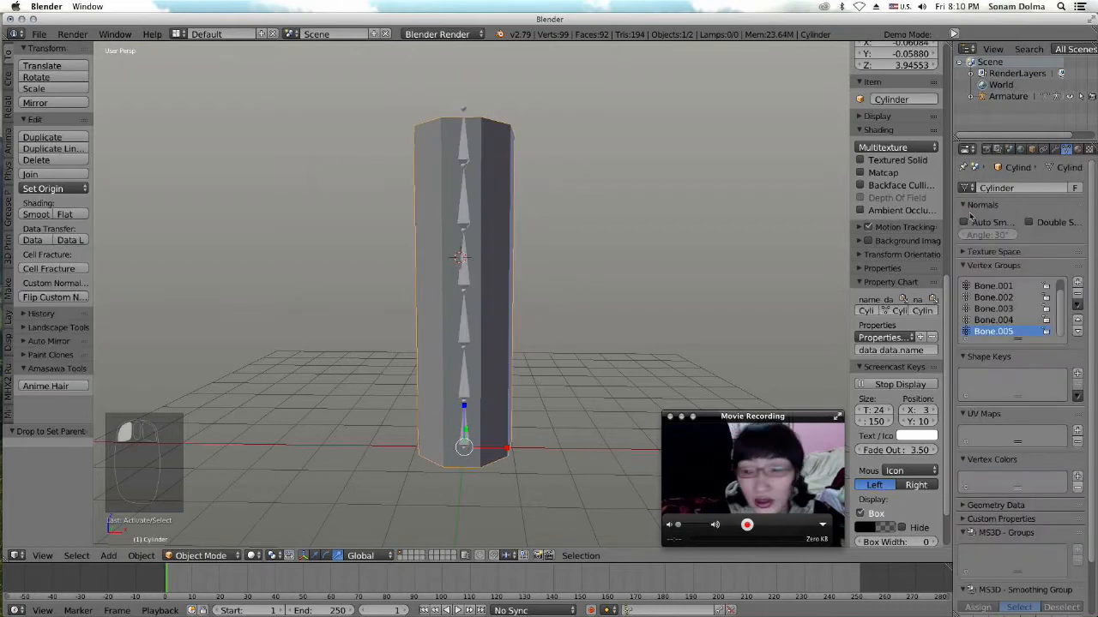
{"action": "left_click", "coordinate": [1077, 148]}
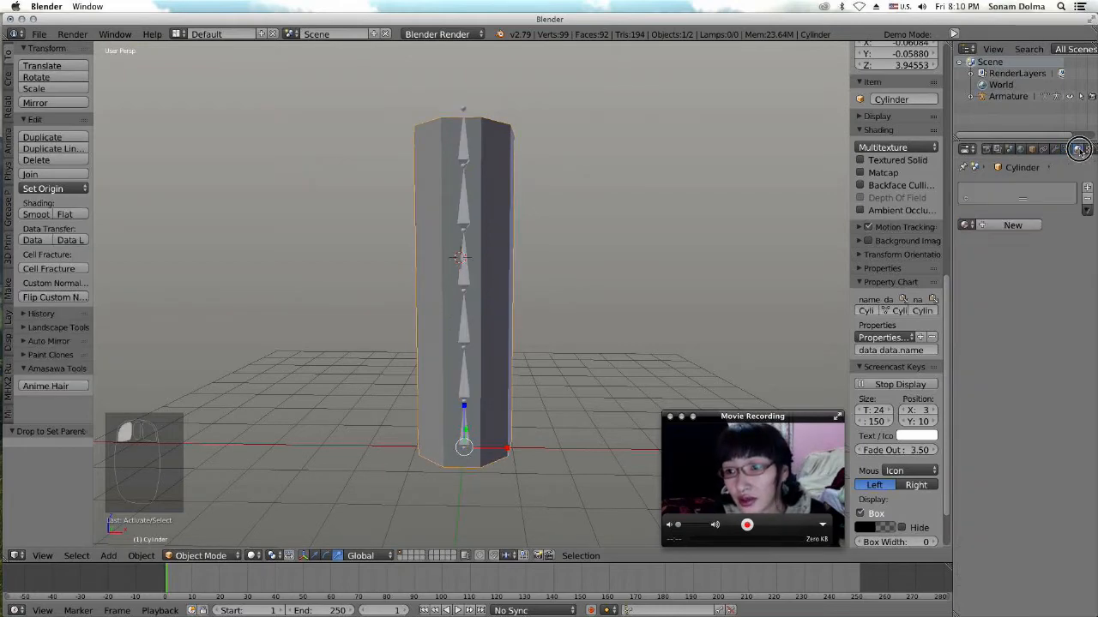
{"action": "left_click", "coordinate": [1012, 225]}
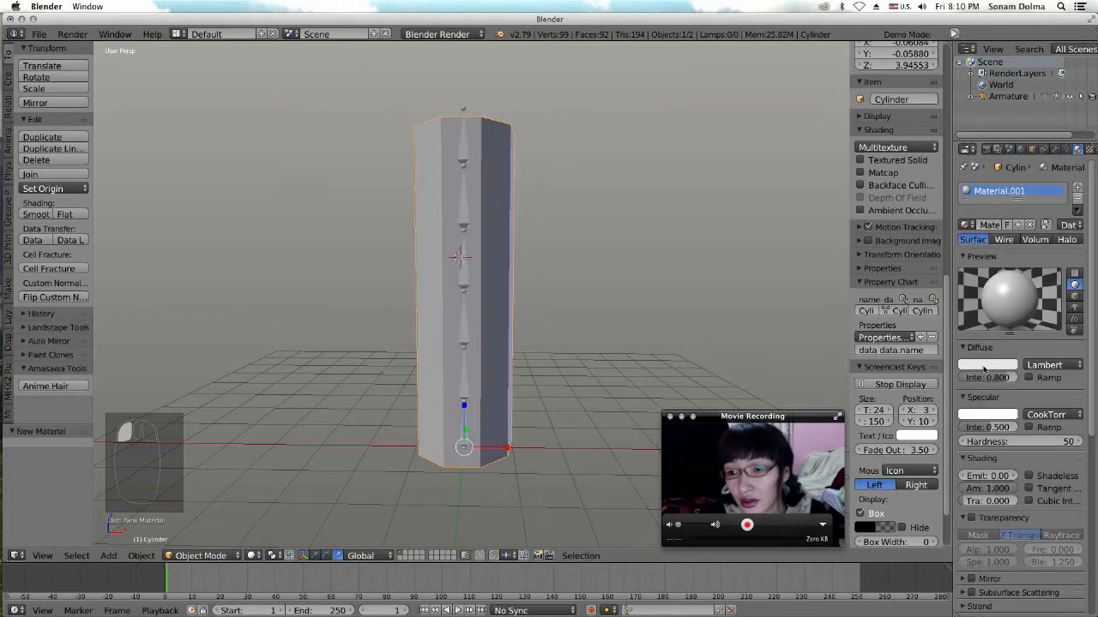
{"action": "left_click", "coordinate": [984, 367]}
{"action": "left_click_drag", "start_coordinate": [959, 264], "coordinate": [925, 249]}
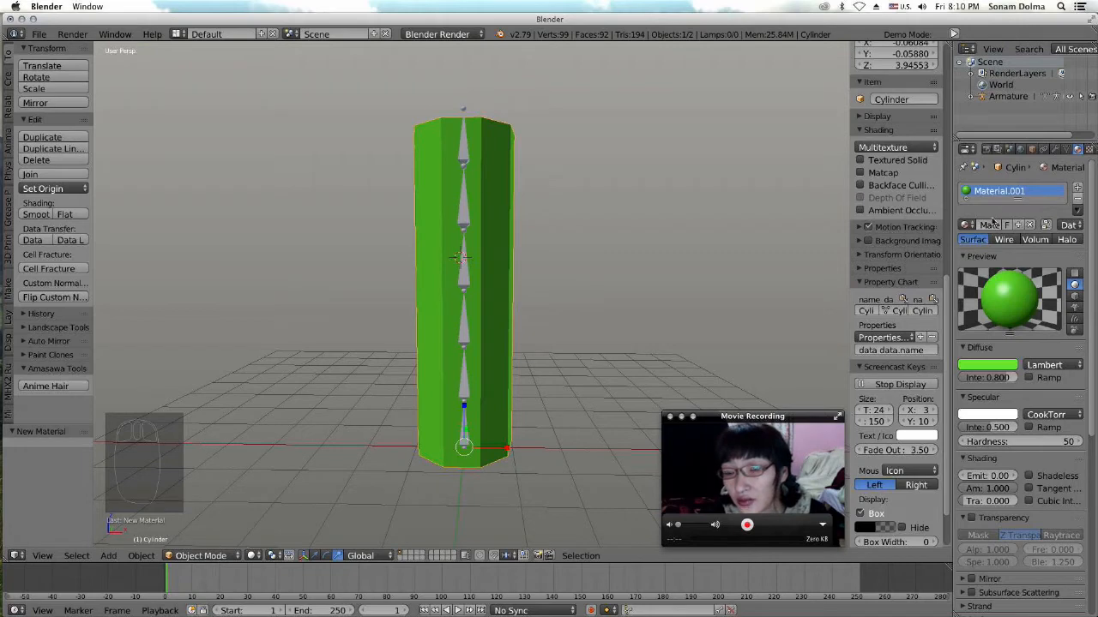
Shift the material's diffuse color to a darker, slightly yellower green and apply smooth shading to the cylinder.
{"action": "left_click", "coordinate": [1008, 366]}
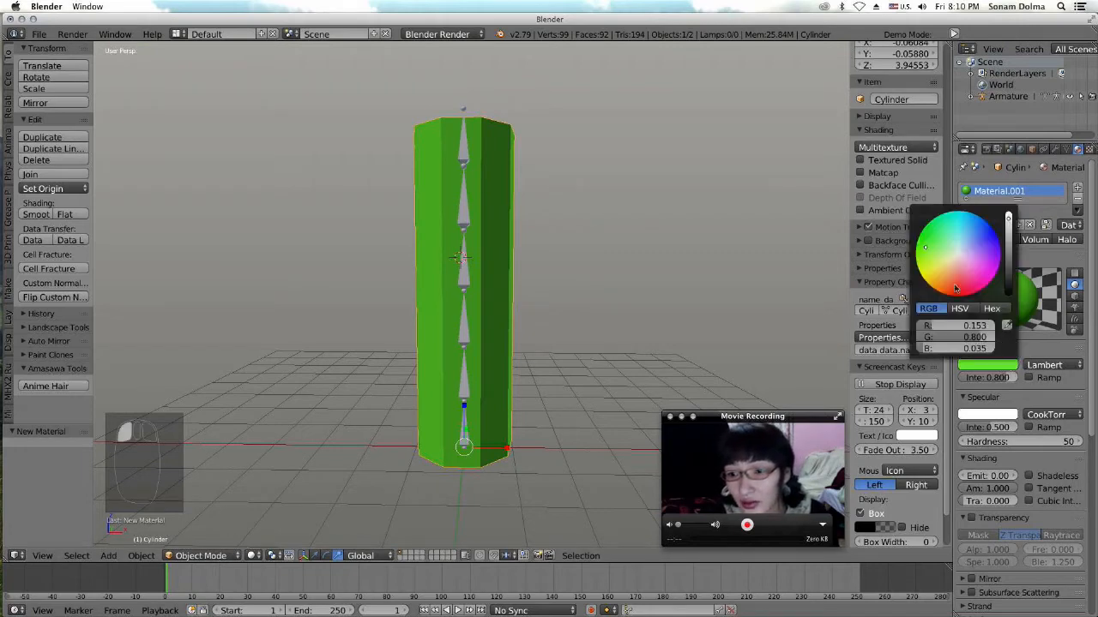
{"action": "left_click_drag", "start_coordinate": [922, 247], "coordinate": [919, 254]}
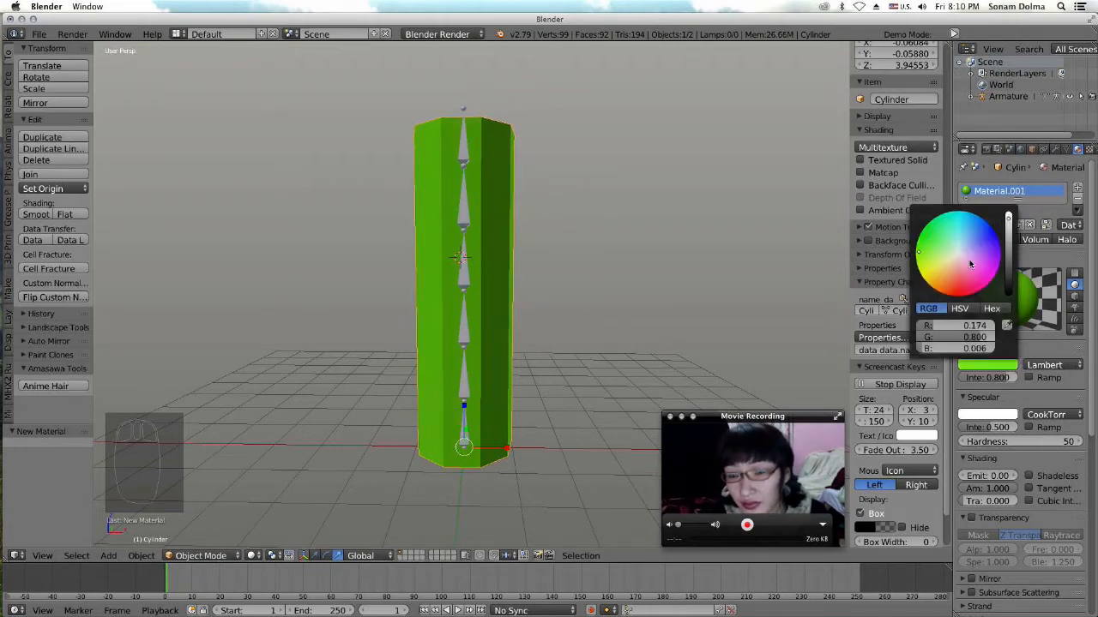
{"action": "left_click", "coordinate": [1010, 255]}
{"action": "scroll", "coordinate": [472, 284], "scroll_direction": "down", "scroll_amount": 3}
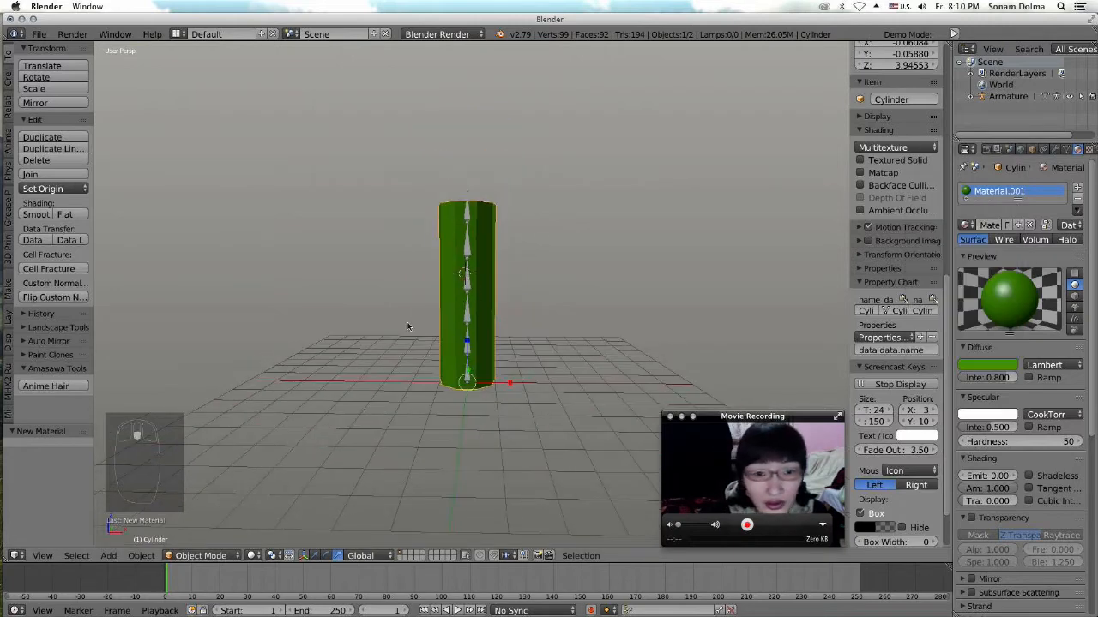
{"action": "left_click", "coordinate": [37, 215]}
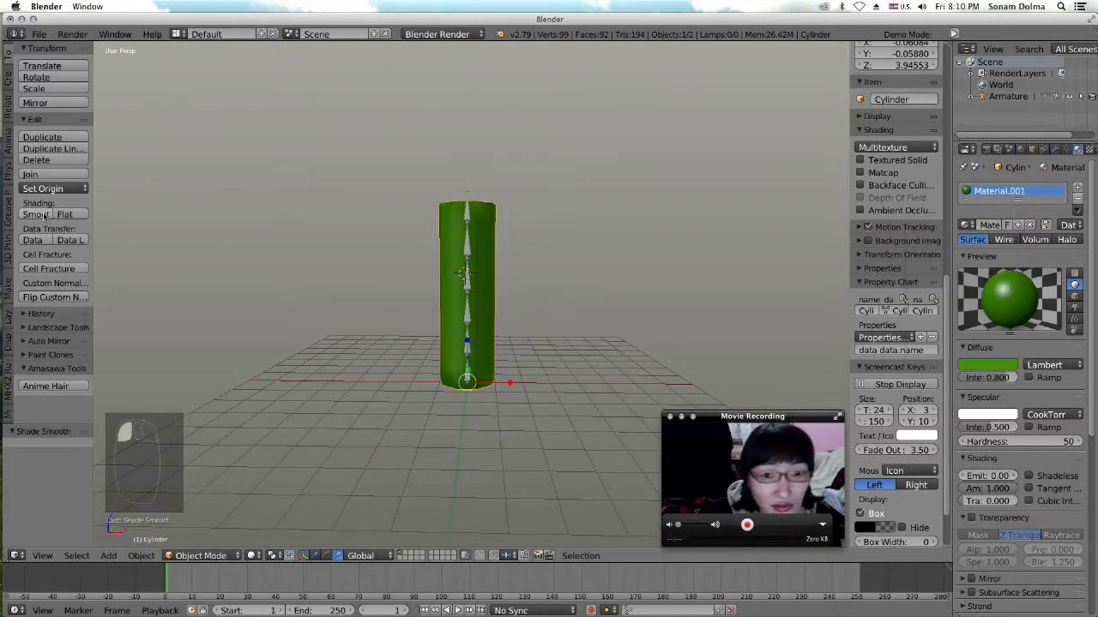
{"action": "scroll", "coordinate": [472, 237], "scroll_direction": "up", "scroll_amount": 2}
Put the armature into Pose Mode and select the fourth bone from the base.
{"action": "left_click", "coordinate": [472, 234]}
{"action": "left_click", "coordinate": [473, 233]}
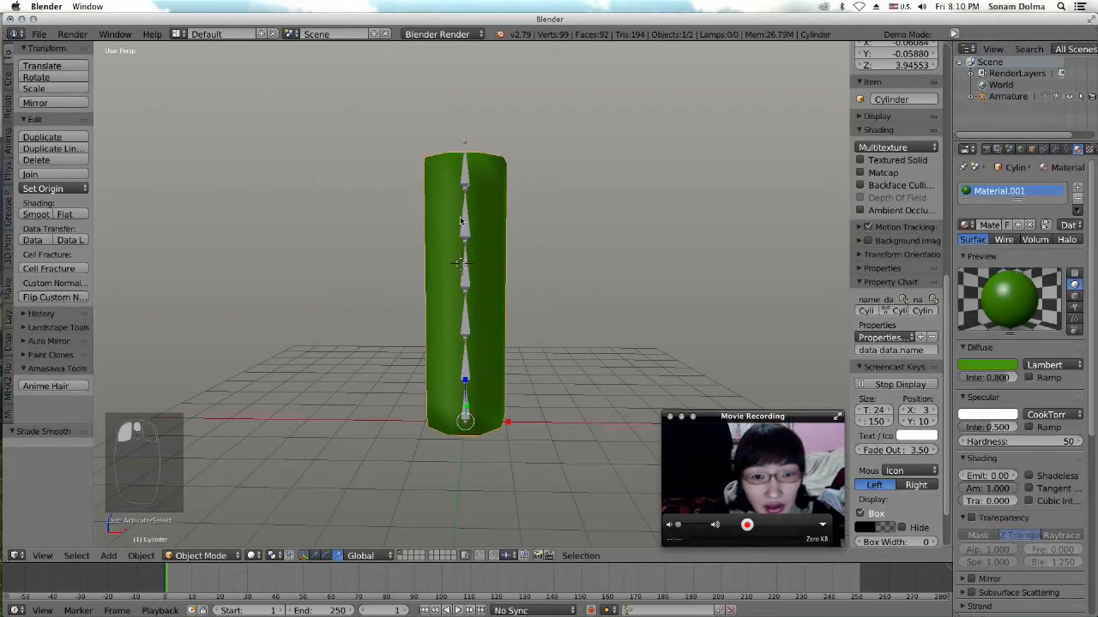
{"action": "left_click", "coordinate": [463, 226]}
{"action": "left_click", "coordinate": [201, 556]}
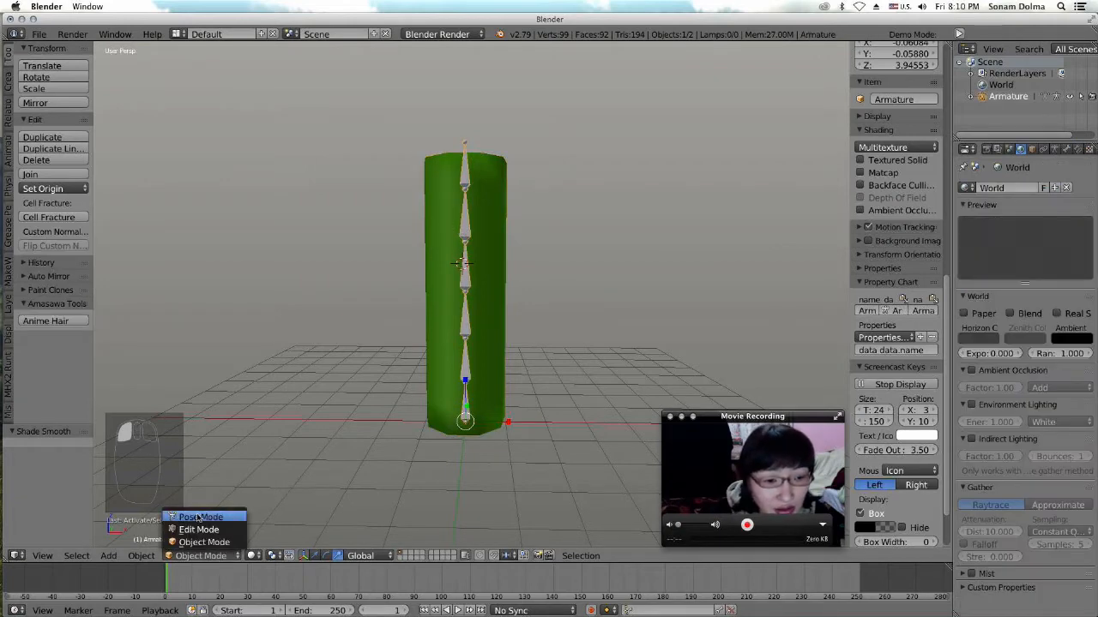
{"action": "left_click", "coordinate": [197, 517]}
{"action": "right_click", "coordinate": [464, 271]}
{"action": "right_click", "coordinate": [464, 272]}
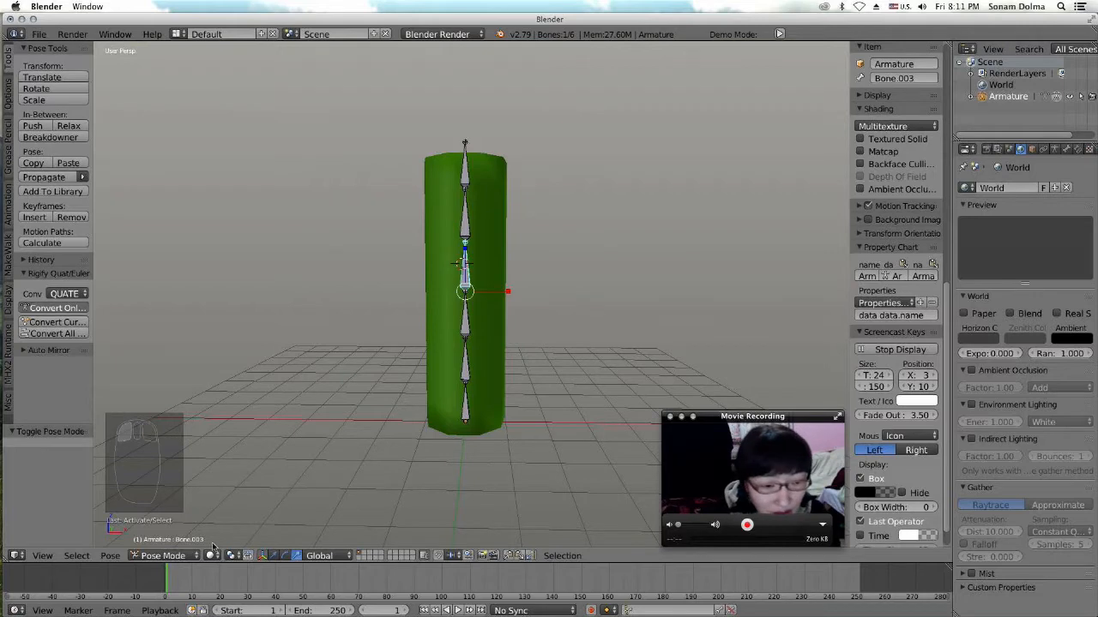
Switch the armature back to Object Mode and enter Pose Mode again.
{"action": "left_click", "coordinate": [171, 556]}
{"action": "left_click", "coordinate": [170, 542]}
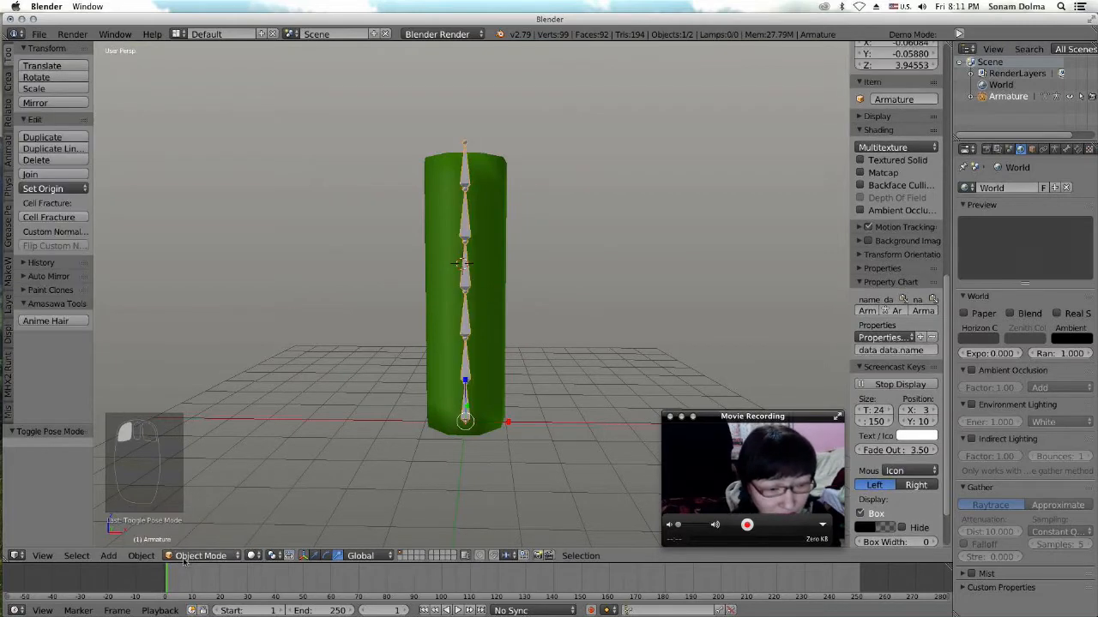
{"action": "left_click", "coordinate": [199, 555]}
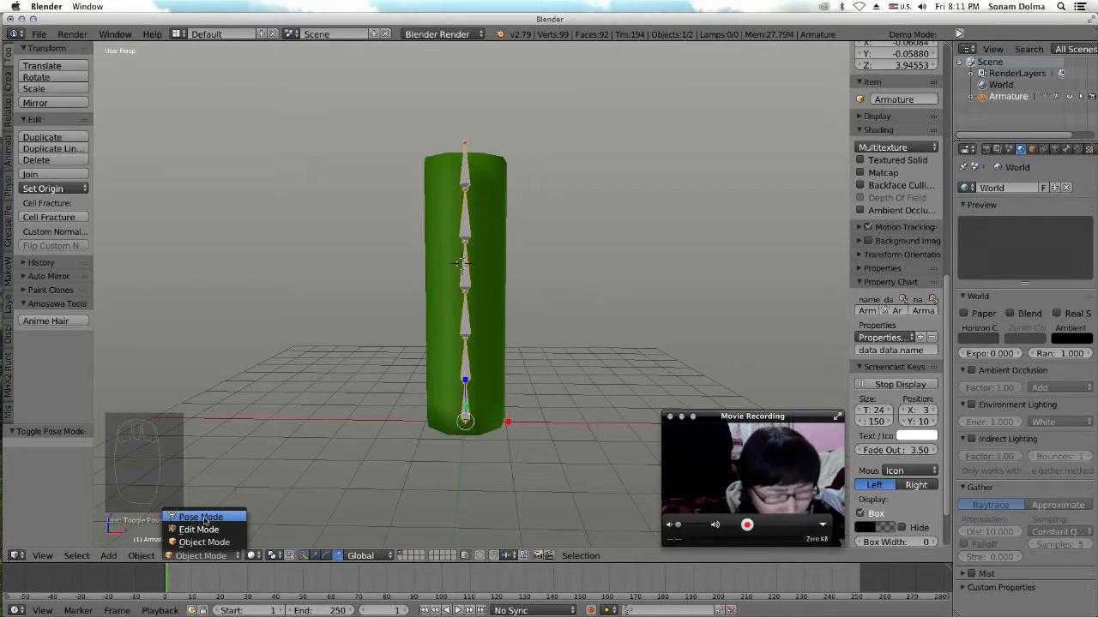
{"action": "left_click", "coordinate": [211, 519]}
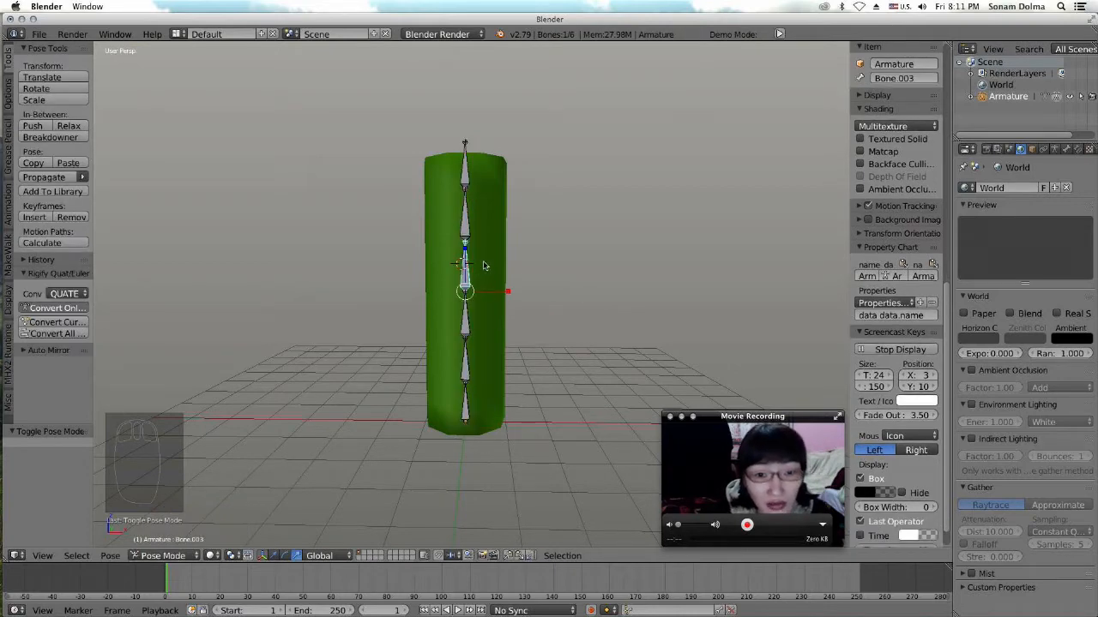
Rotate the three upper bones one after another to bend the cylinder's top over toward positive X, turning the topmost bone about 23.5°.
{"action": "key", "text": "r"}
{"action": "left_click", "coordinate": [593, 272]}
{"action": "left_click", "coordinate": [541, 250]}
{"action": "key", "text": "r"}
{"action": "left_click", "coordinate": [579, 267]}
{"action": "left_click", "coordinate": [590, 254]}
{"action": "key", "text": "r"}
{"action": "left_click", "coordinate": [583, 267]}
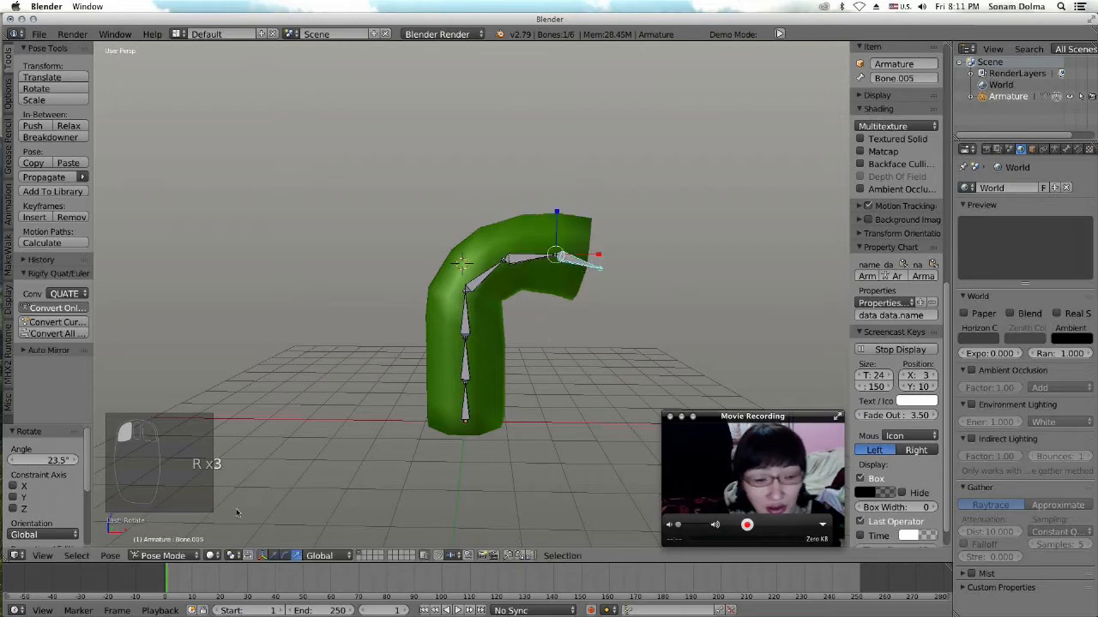
Select all bones and clear their pose rotation and location.
{"action": "left_click", "coordinate": [162, 556]}
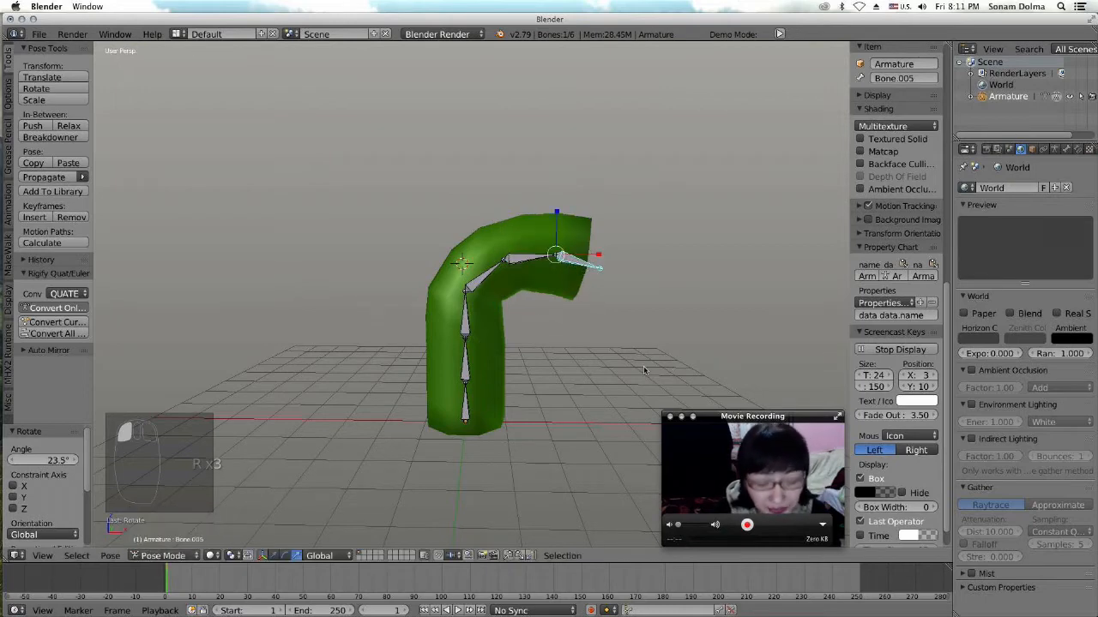
{"action": "key", "text": "a"}
{"action": "key", "text": "a"}
{"action": "key", "text": "alt+r"}
{"action": "key", "text": "alt+g"}
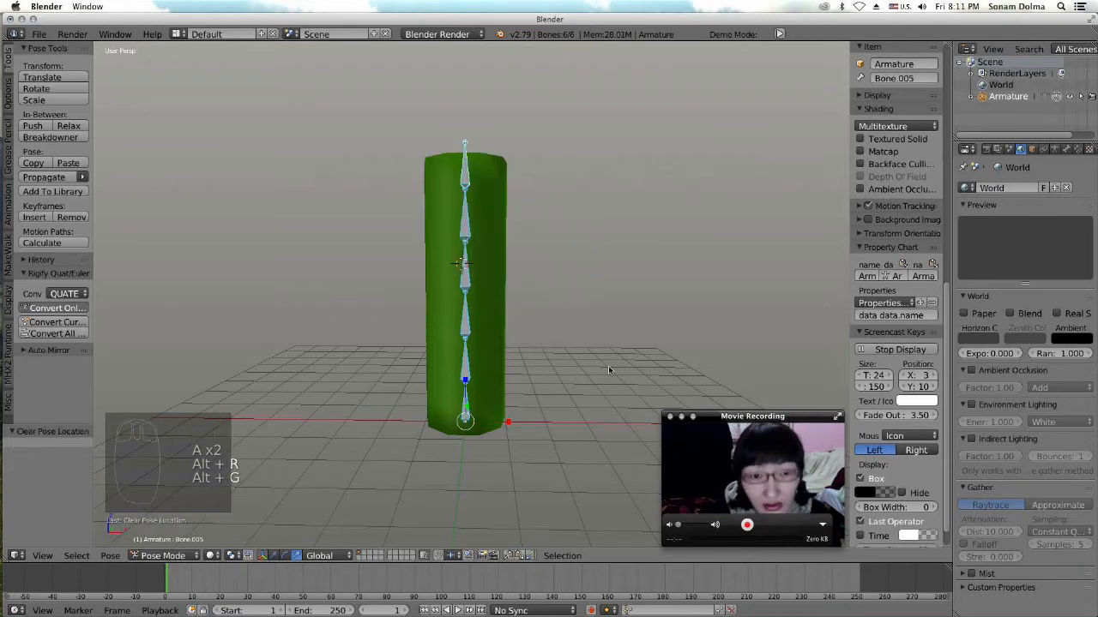
Select the topmost bone and add a new bone group to the armature.
{"action": "left_click", "coordinate": [470, 240]}
{"action": "left_click", "coordinate": [462, 288]}
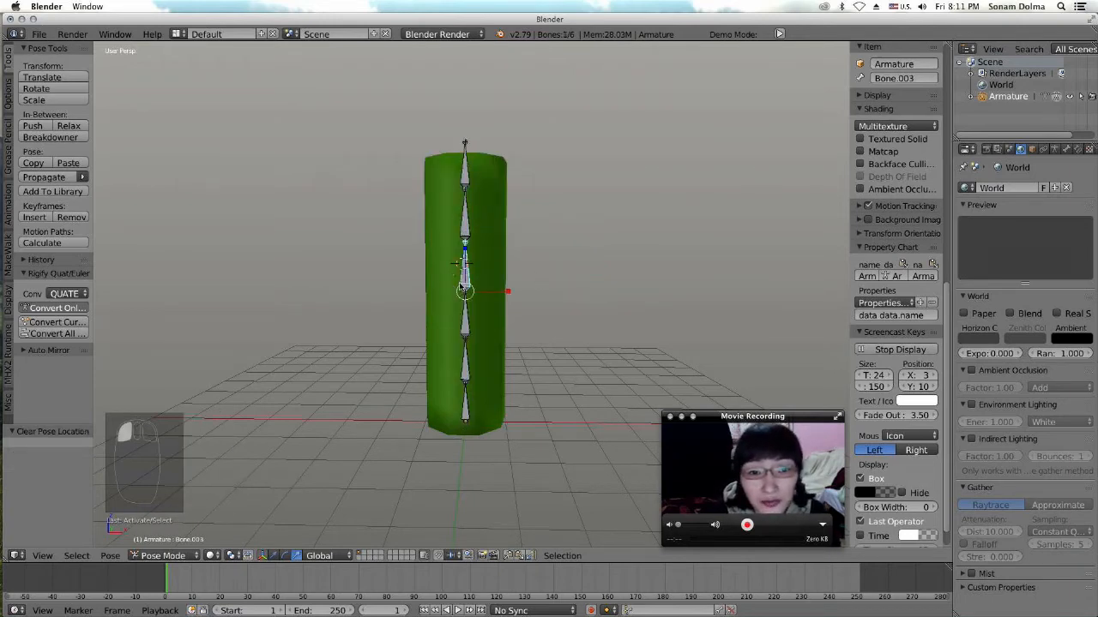
{"action": "left_click", "coordinate": [463, 168]}
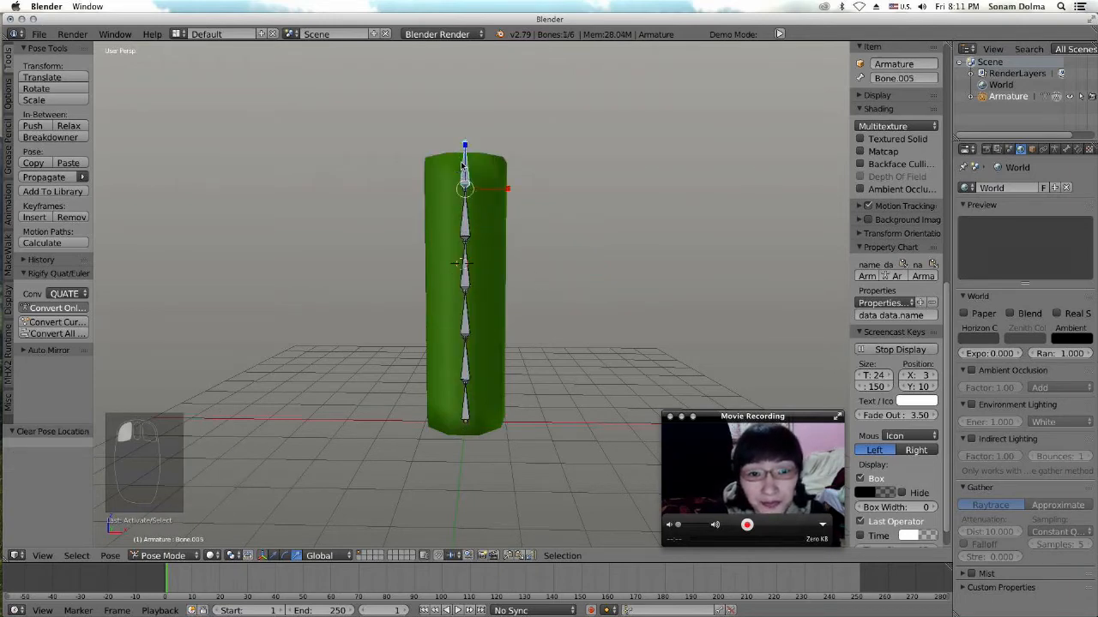
{"action": "left_click", "coordinate": [1055, 150]}
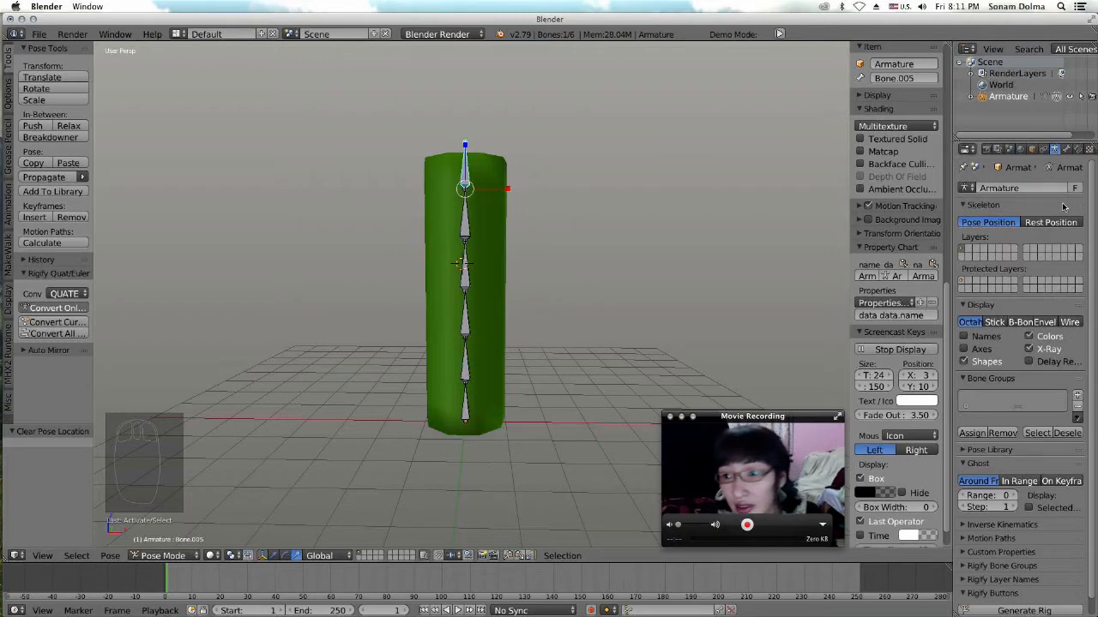
{"action": "scroll", "coordinate": [1036, 411], "scroll_direction": "down", "scroll_amount": 1}
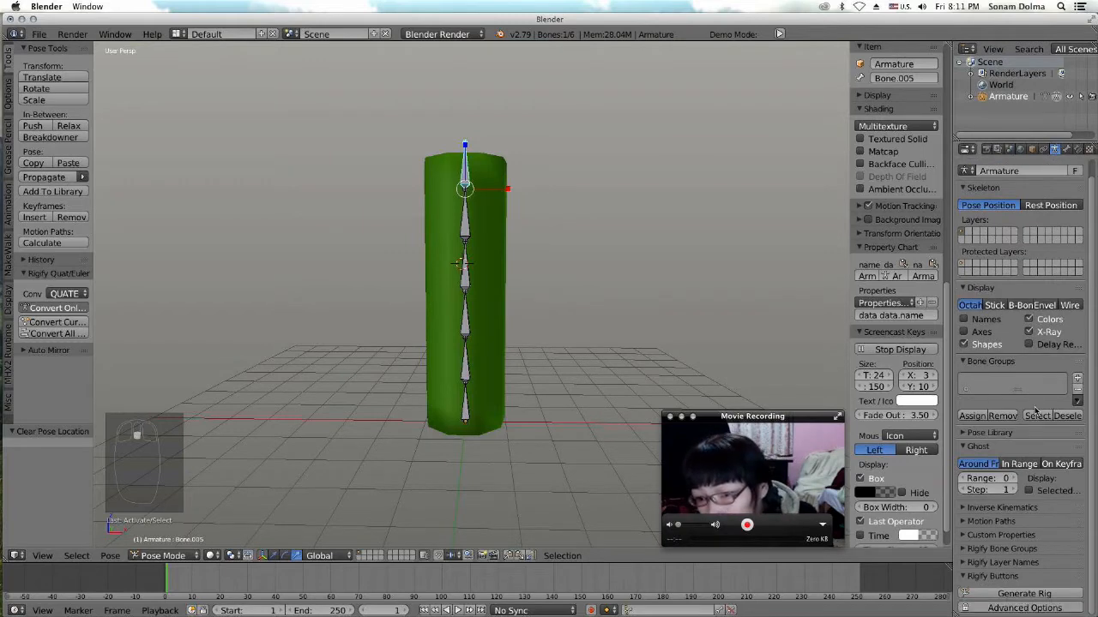
{"action": "left_click", "coordinate": [1078, 379]}
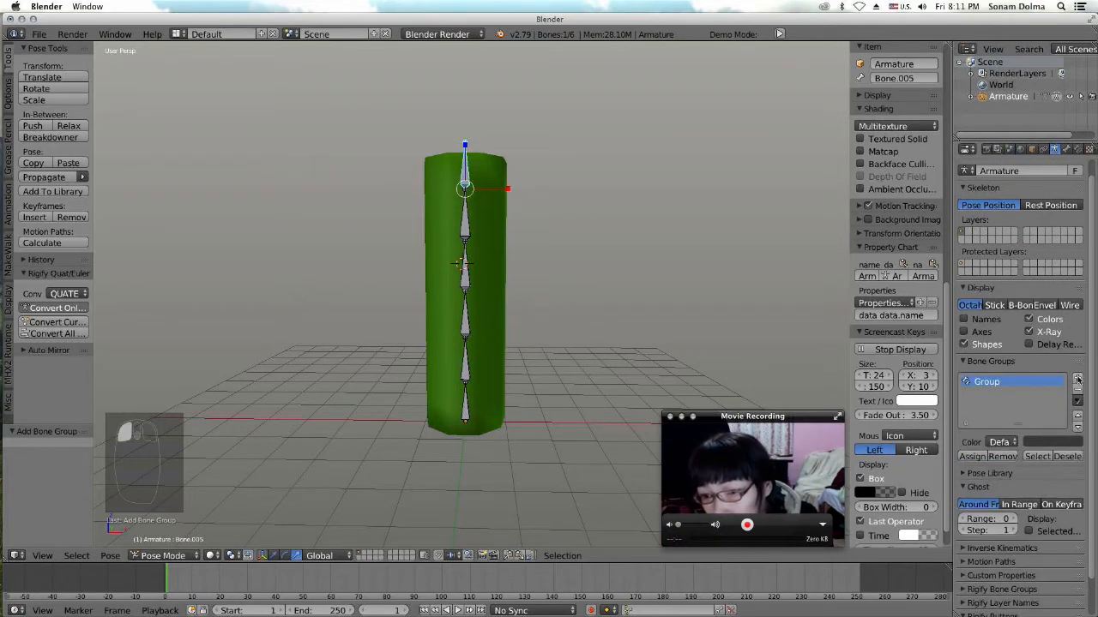
Select the three upper bones of the armature with Circle Select.
{"action": "key", "text": "a"}
{"action": "key", "text": "a"}
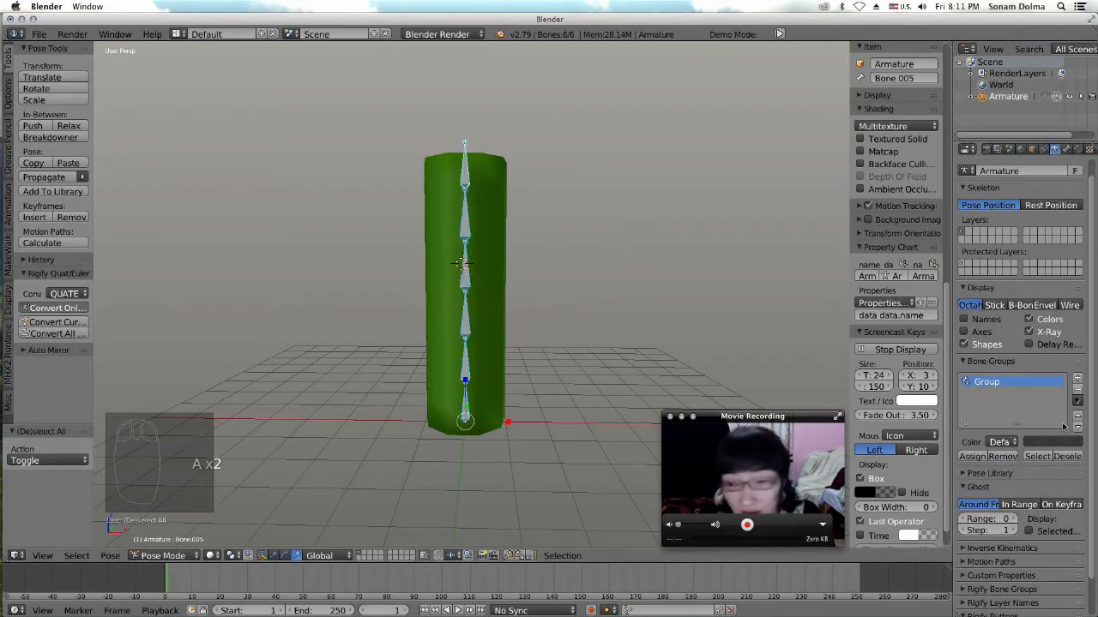
{"action": "left_click", "coordinate": [471, 283]}
{"action": "key", "text": "c"}
{"action": "scroll", "coordinate": [472, 266], "scroll_direction": "down", "scroll_amount": 5}
{"action": "left_click_drag", "start_coordinate": [471, 254], "coordinate": [490, 155]}
{"action": "key", "text": "Escape"}
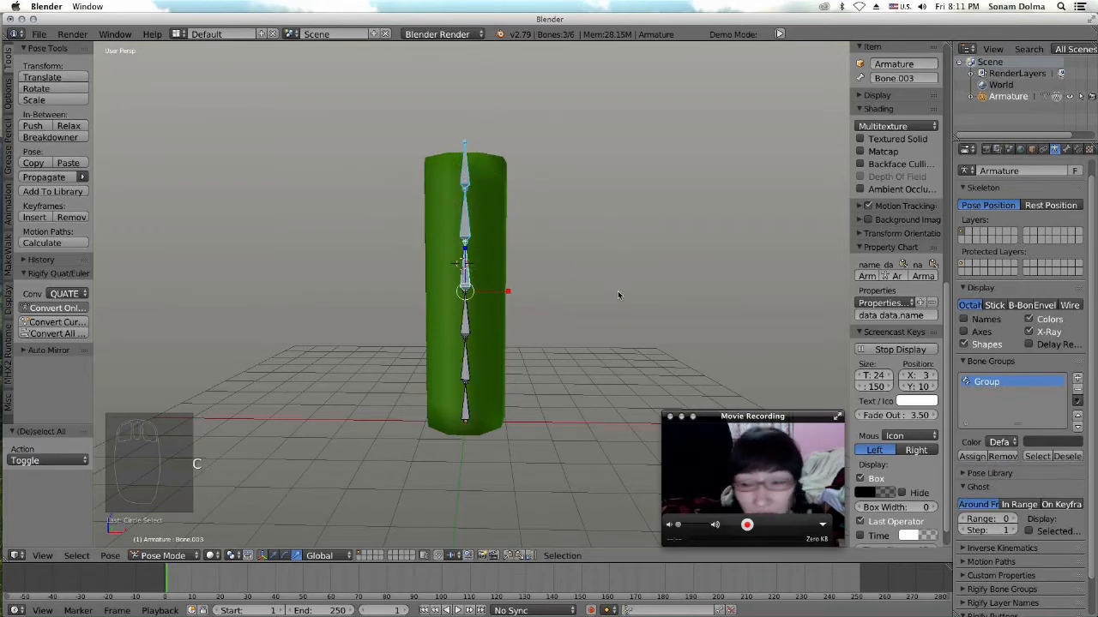
Rename the bone group as "B top" and assign the three selected upper bones to it.
{"action": "left_click", "coordinate": [1035, 385]}
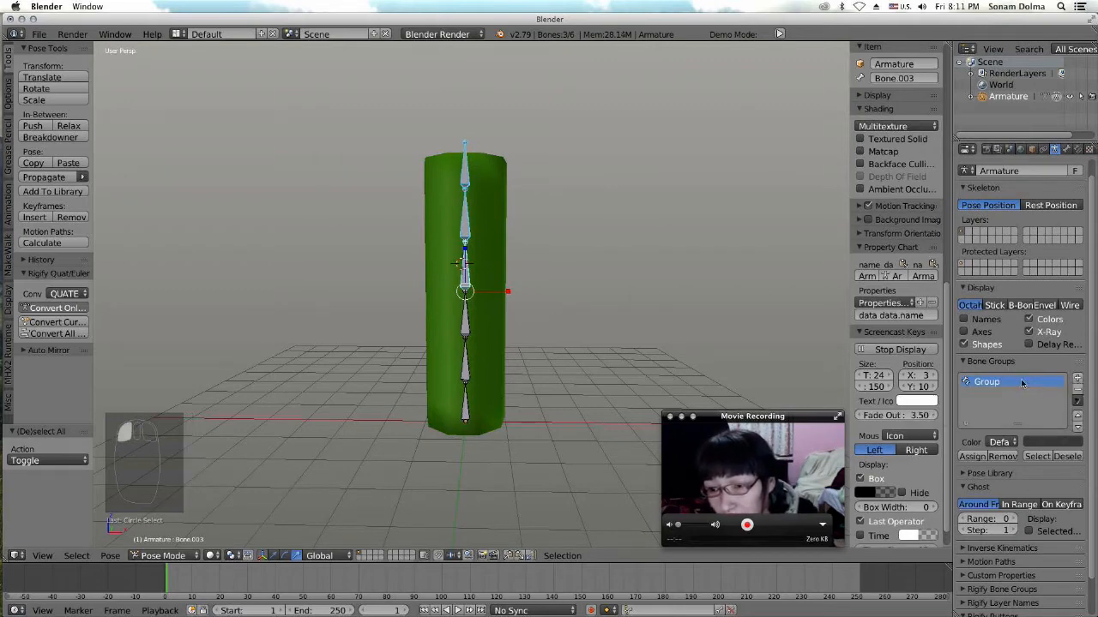
{"action": "left_click", "coordinate": [1002, 386]}
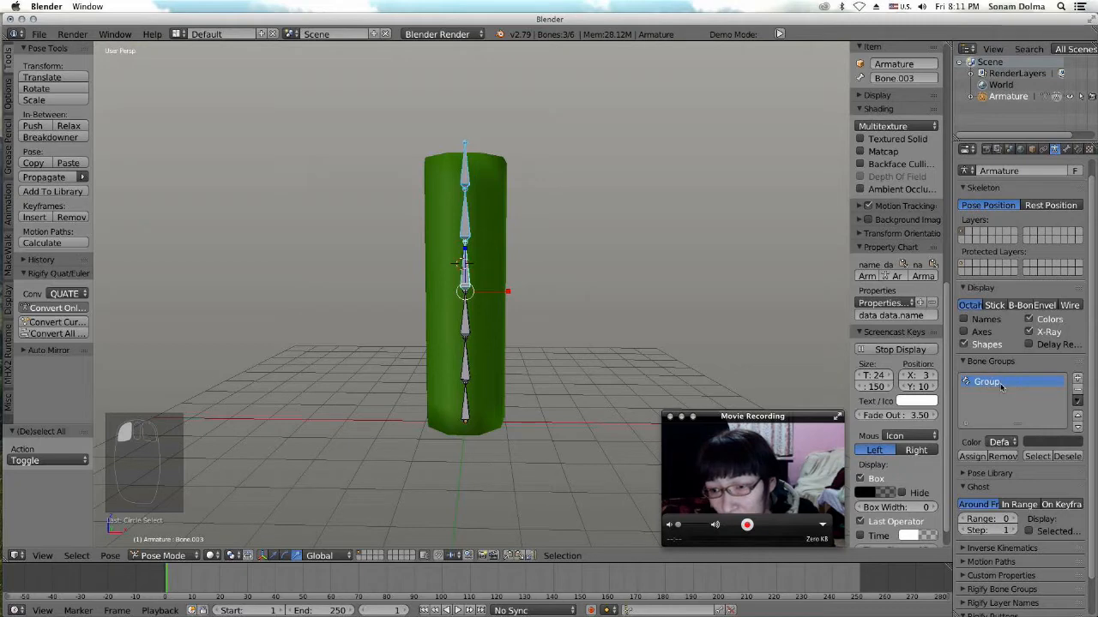
{"action": "double_click", "coordinate": [995, 386]}
{"action": "type", "text": "B"}
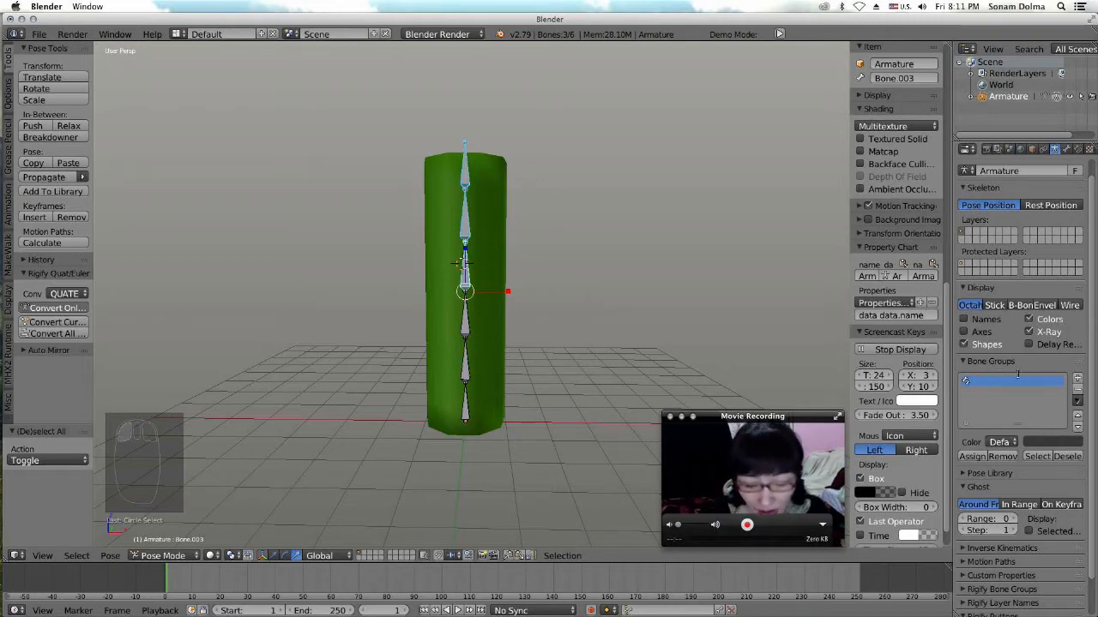
{"action": "type", "text": " top"}
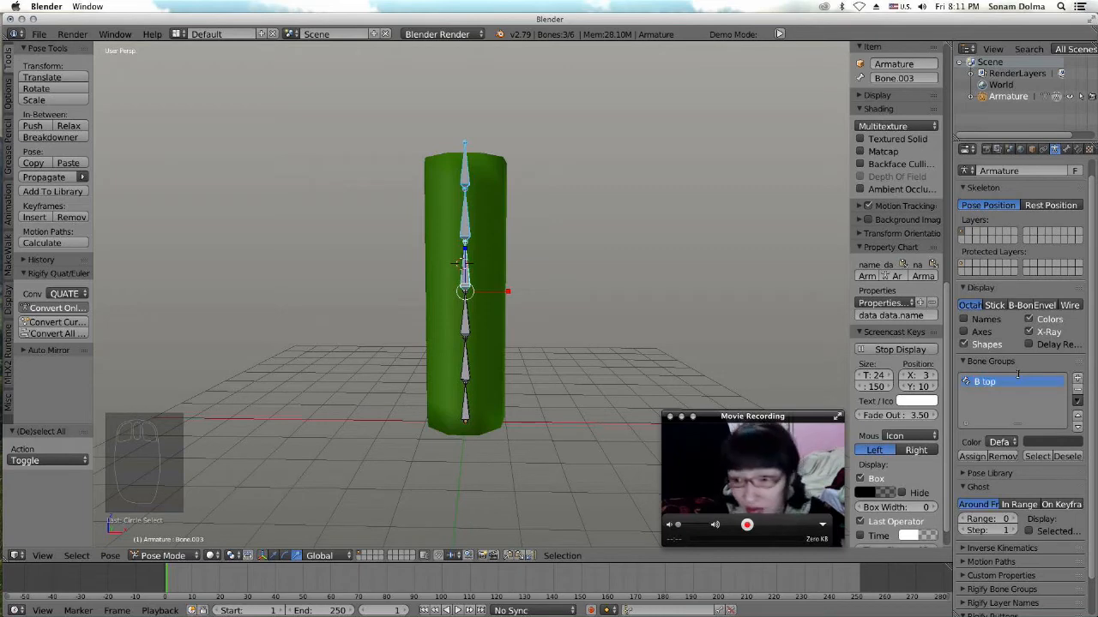
{"action": "left_click", "coordinate": [971, 456]}
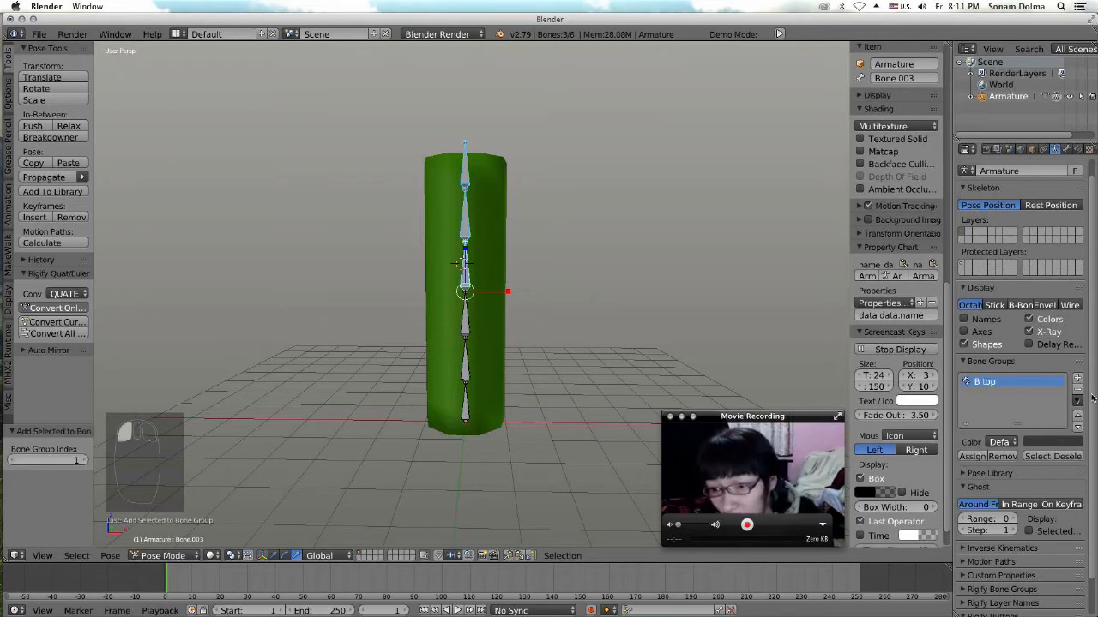
Add a second bone group and select the armature's three lower bones with Circle Select.
{"action": "left_click", "coordinate": [1077, 379]}
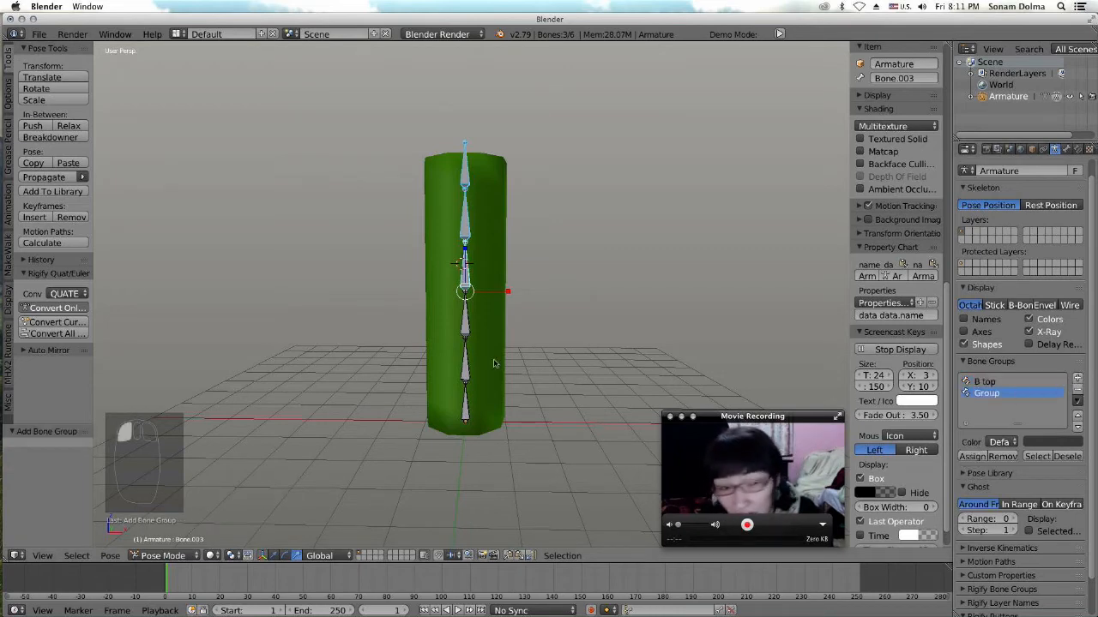
{"action": "left_click", "coordinate": [440, 446]}
{"action": "key", "text": "c"}
{"action": "left_click_drag", "start_coordinate": [472, 375], "coordinate": [521, 399]}
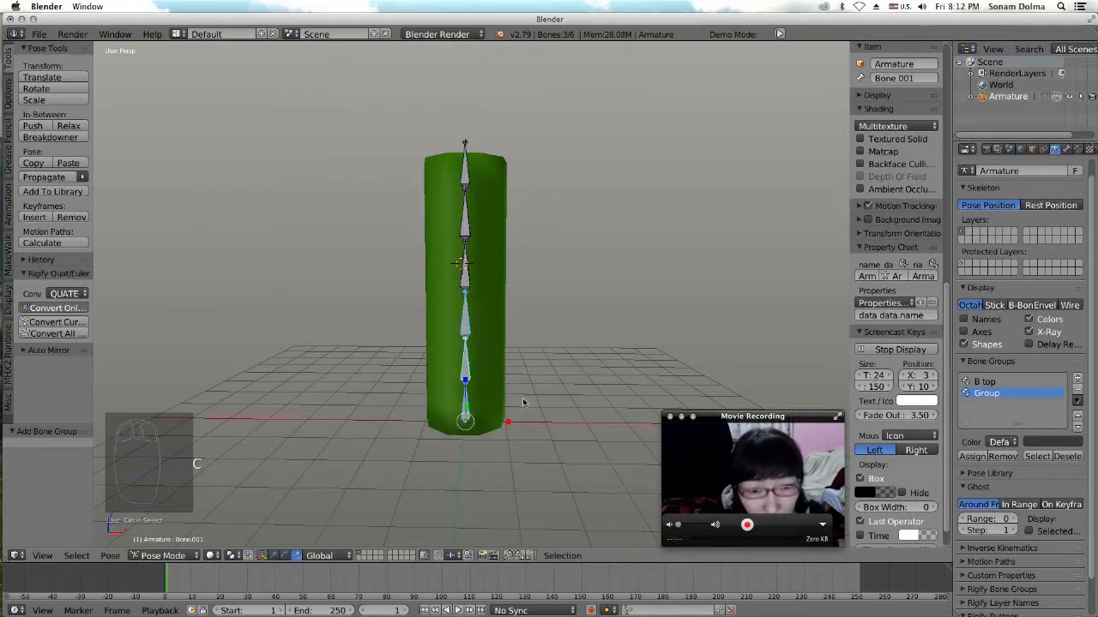
Rename the second bone group as "B Butom" and assign the three selected lower bones to it.
{"action": "left_click", "coordinate": [999, 394]}
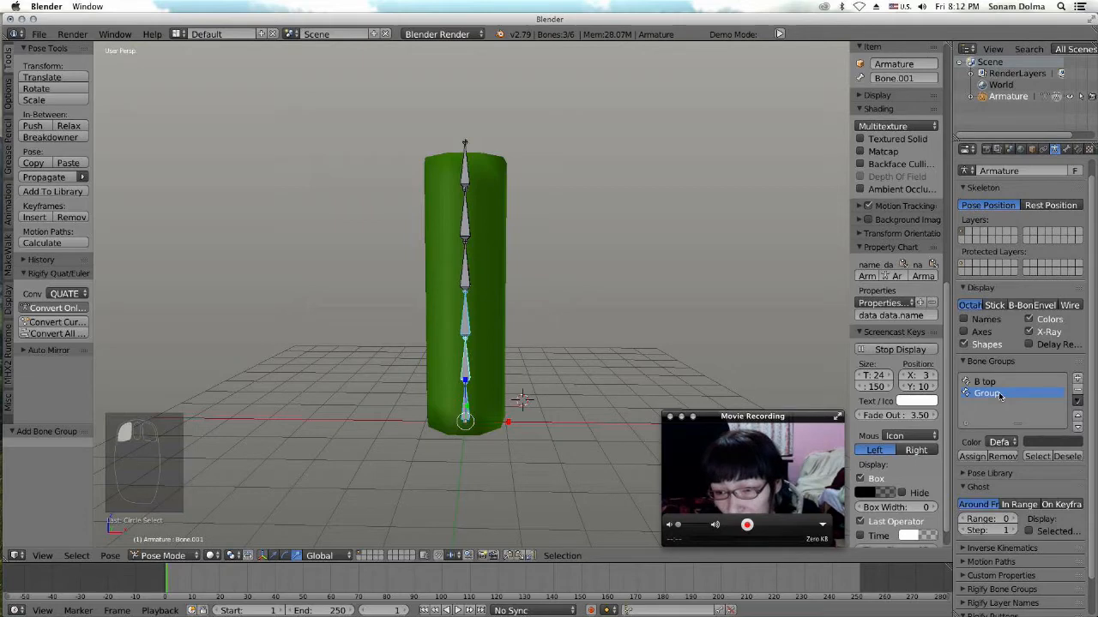
{"action": "double_click", "coordinate": [999, 394]}
{"action": "key", "text": "BackSpace"}
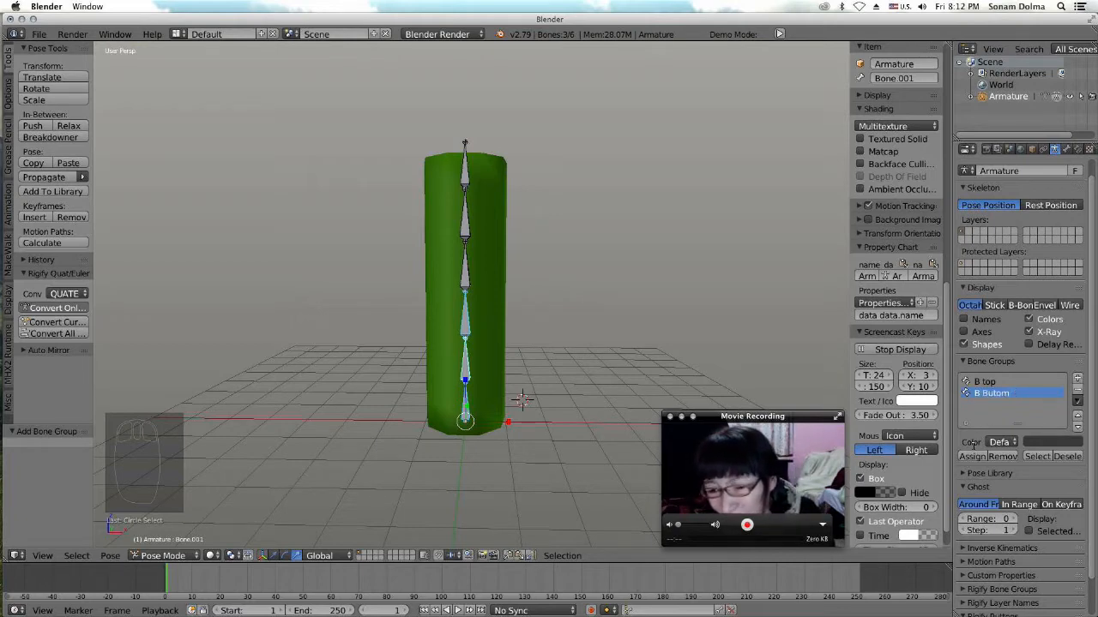
{"action": "left_click", "coordinate": [972, 456]}
Select the cylinder in Object Mode and examine its list of vertex groups.
{"action": "key", "text": "ctrl+Tab"}
{"action": "right_click", "coordinate": [475, 357]}
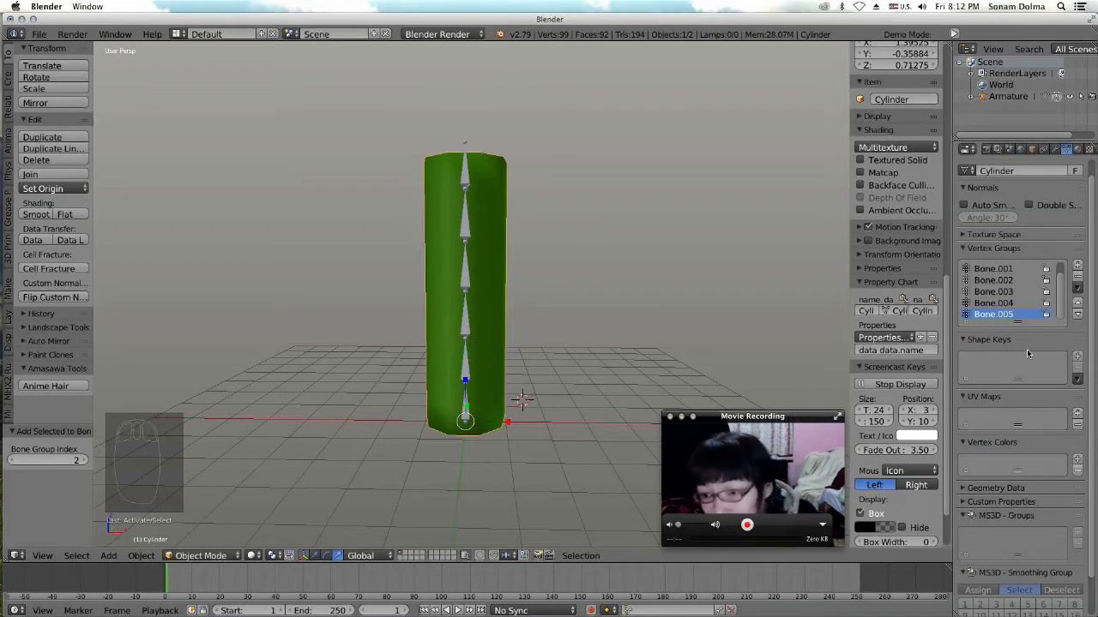
{"action": "left_click_drag", "start_coordinate": [1061, 307], "coordinate": [1061, 281]}
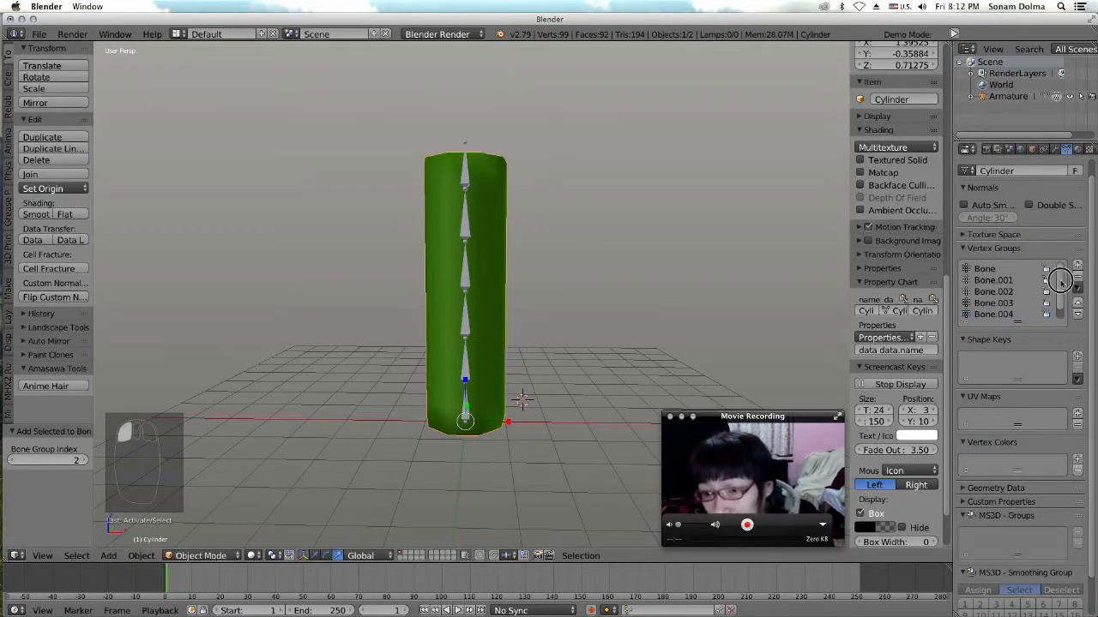
{"action": "left_click", "coordinate": [991, 315]}
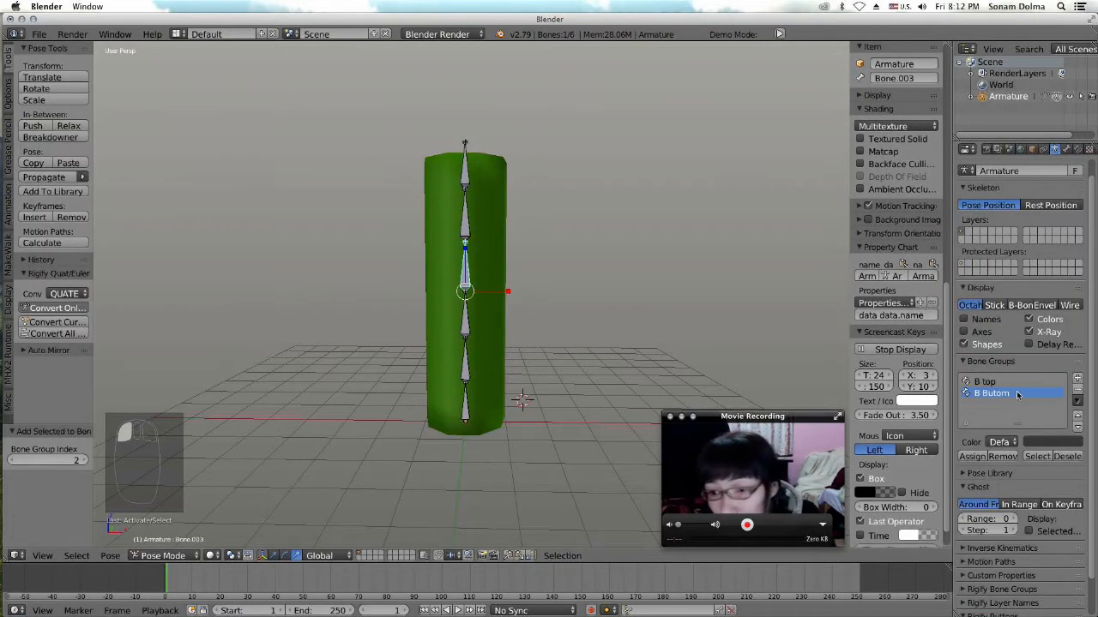
Select the three lower bones in Pose Mode, with the B Butom bone group active.
{"action": "scroll", "coordinate": [996, 397], "scroll_direction": "down", "scroll_amount": 1}
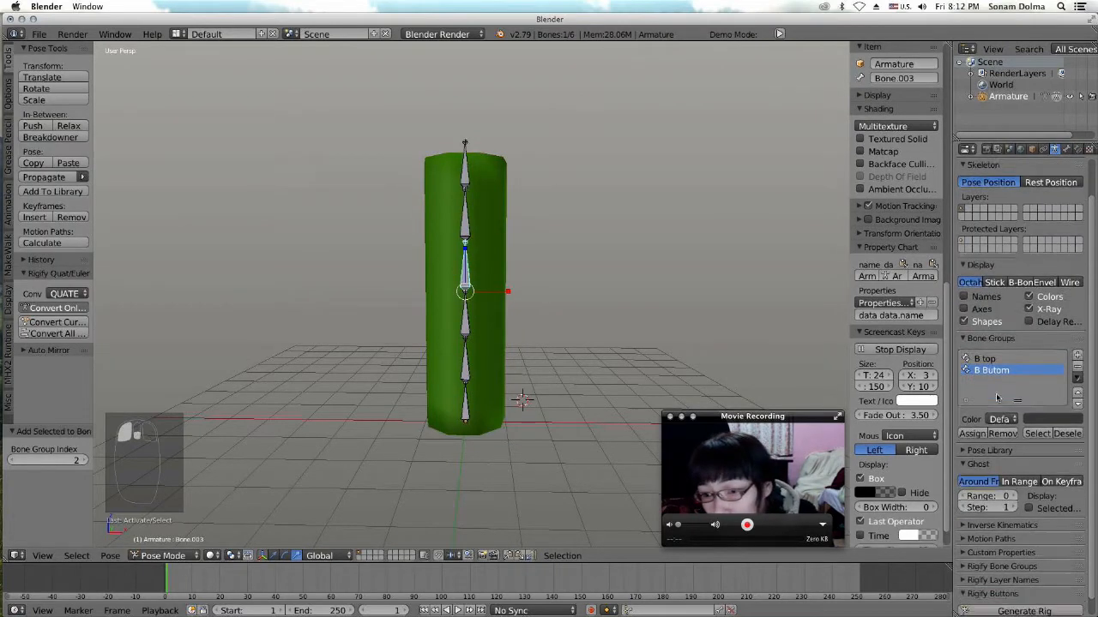
{"action": "scroll", "coordinate": [996, 397], "scroll_direction": "down", "scroll_amount": 1}
{"action": "right_click", "coordinate": [464, 330]}
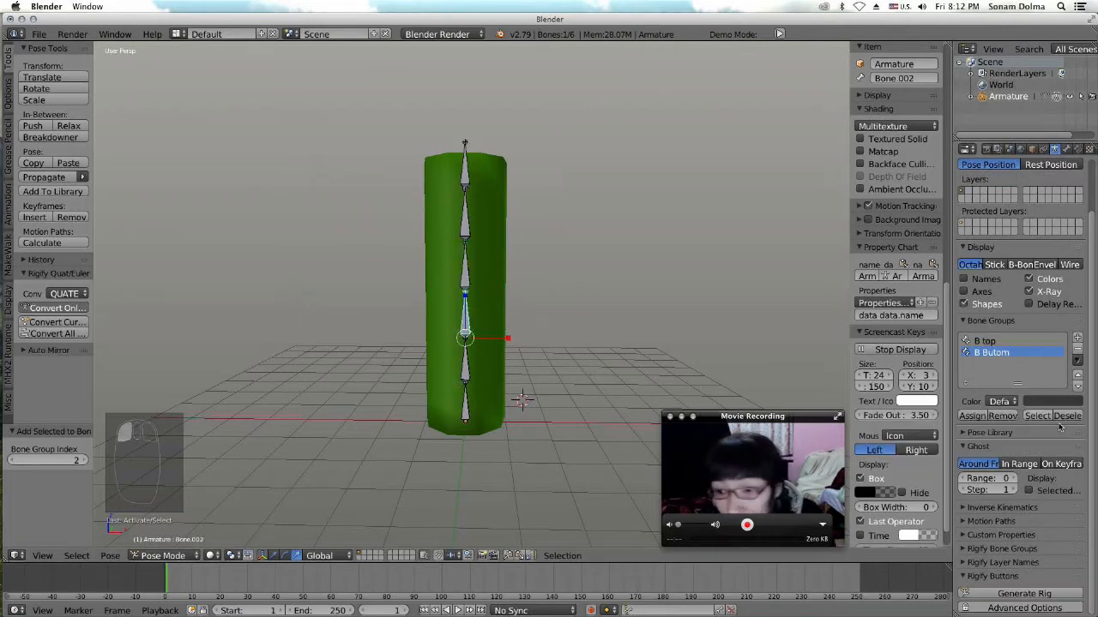
{"action": "key", "text": "c"}
{"action": "left_click", "coordinate": [456, 395]}
{"action": "right_click", "coordinate": [456, 395]}
{"action": "right_click", "coordinate": [456, 395]}
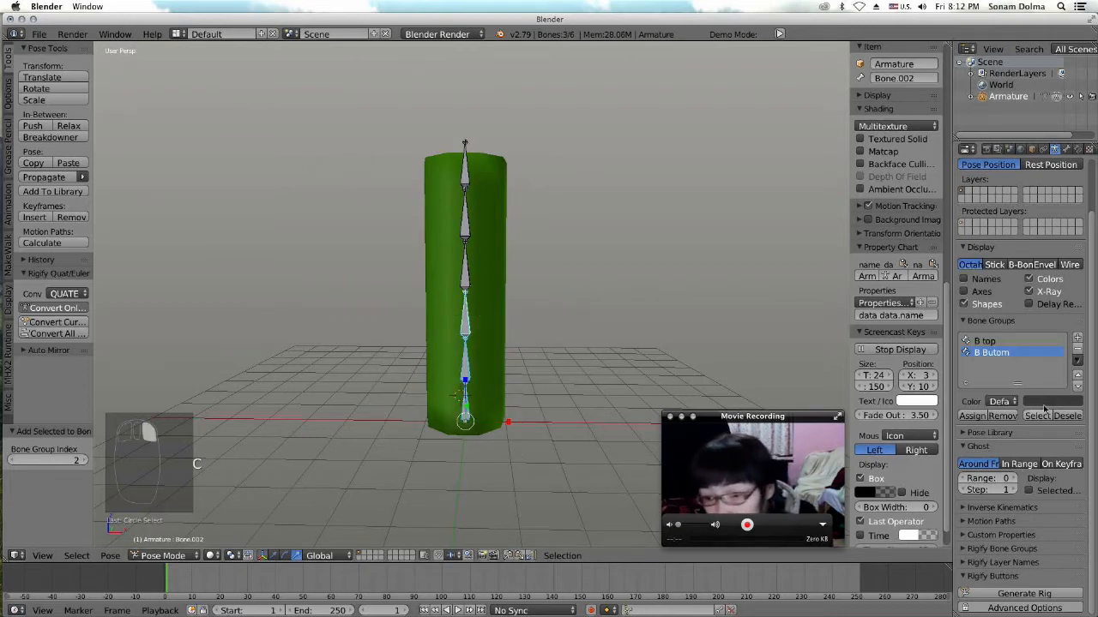
Try theme color sets 11, 03 and 09 in turn on the B Butom bone group.
{"action": "left_click", "coordinate": [1002, 401]}
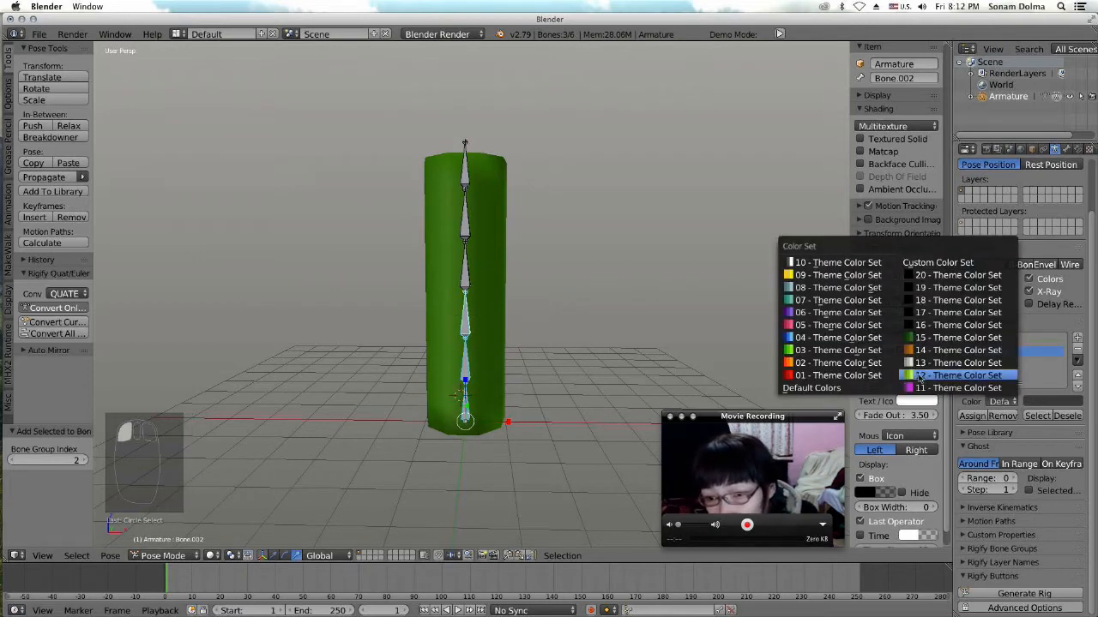
{"action": "left_click", "coordinate": [918, 388]}
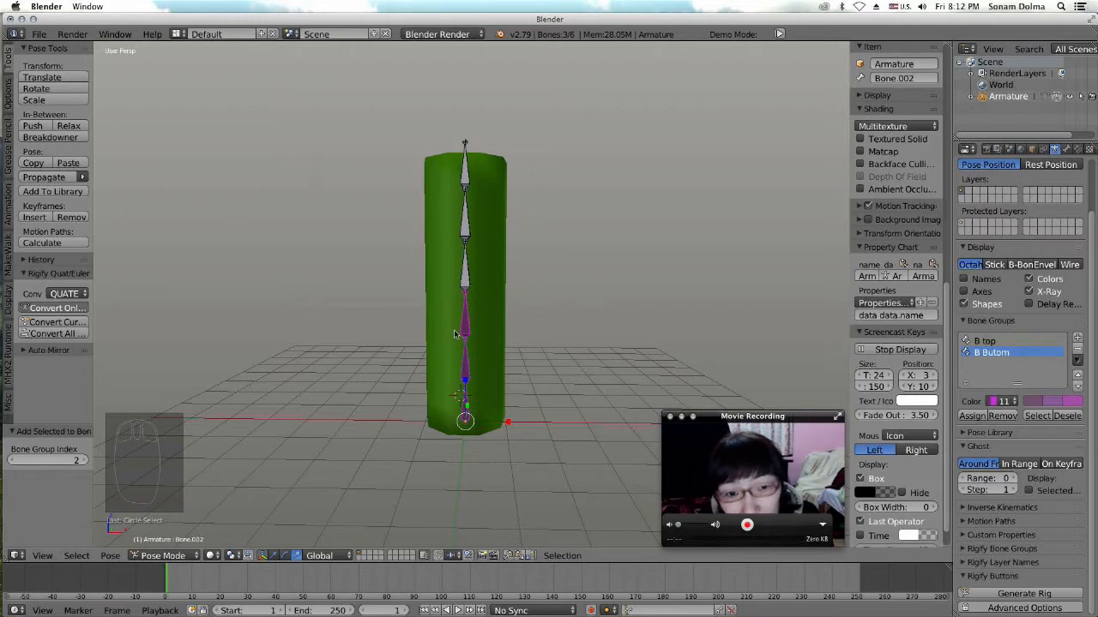
{"action": "left_click", "coordinate": [1002, 401]}
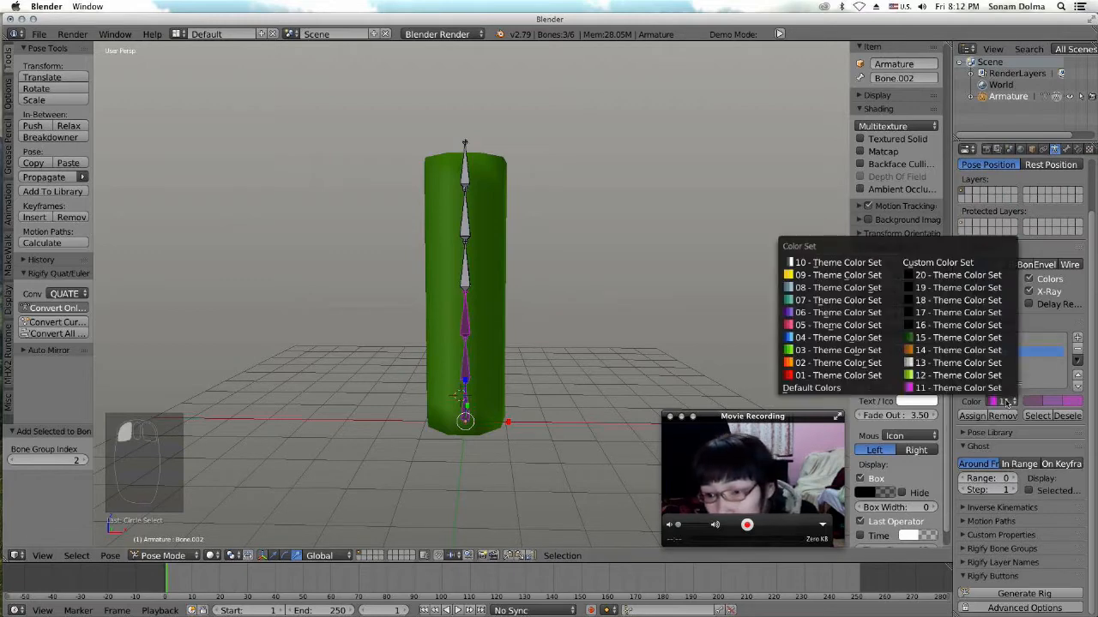
{"action": "left_click", "coordinate": [830, 350]}
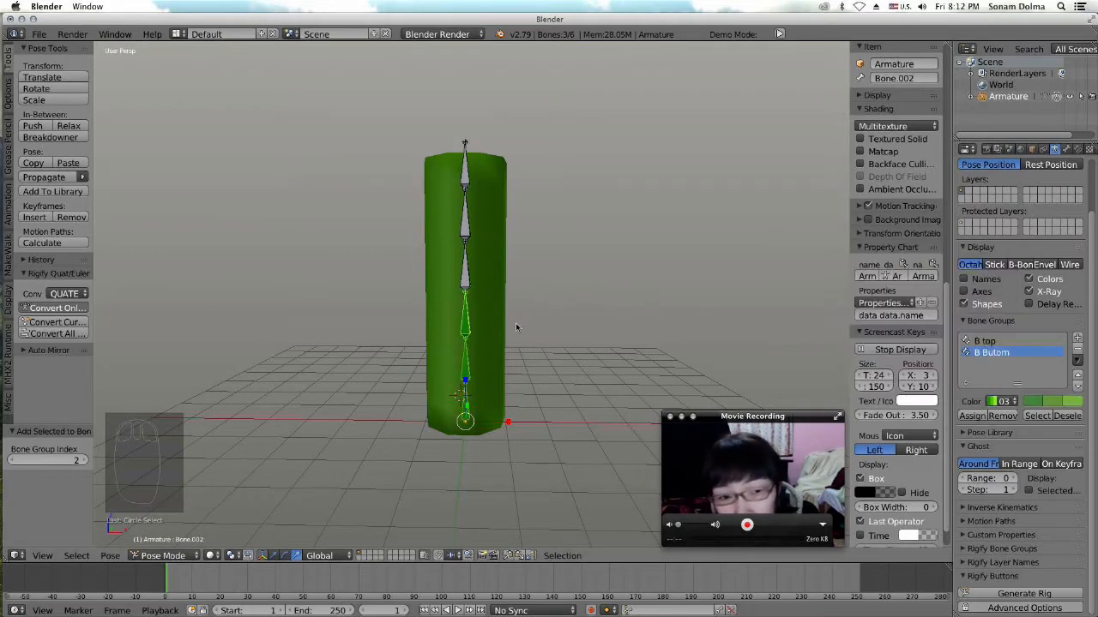
{"action": "left_click", "coordinate": [1008, 402]}
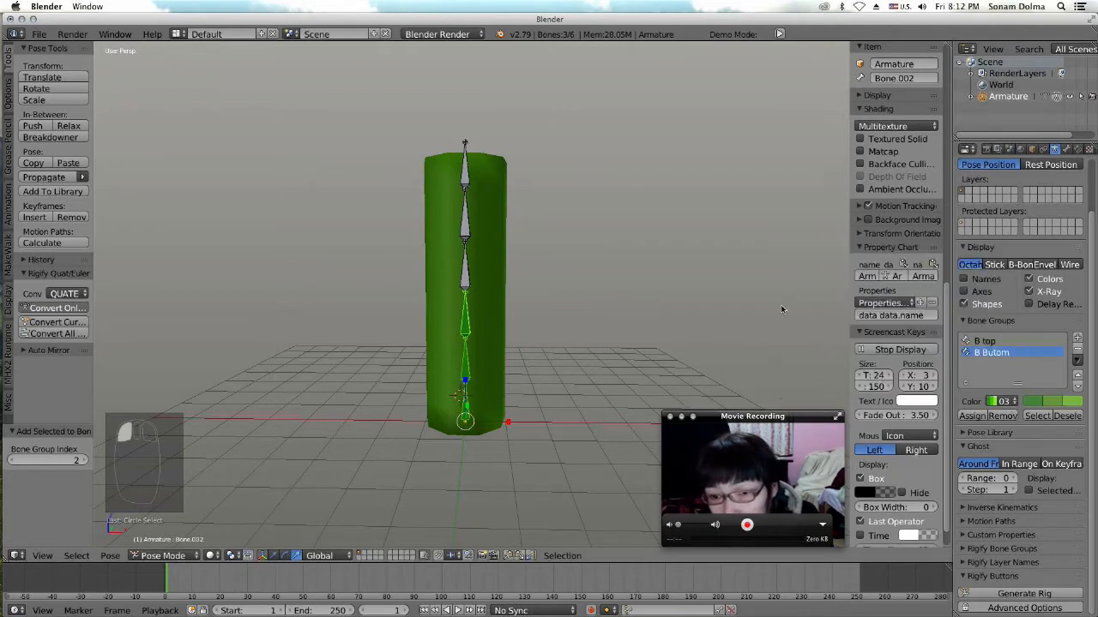
{"action": "left_click", "coordinate": [1003, 402]}
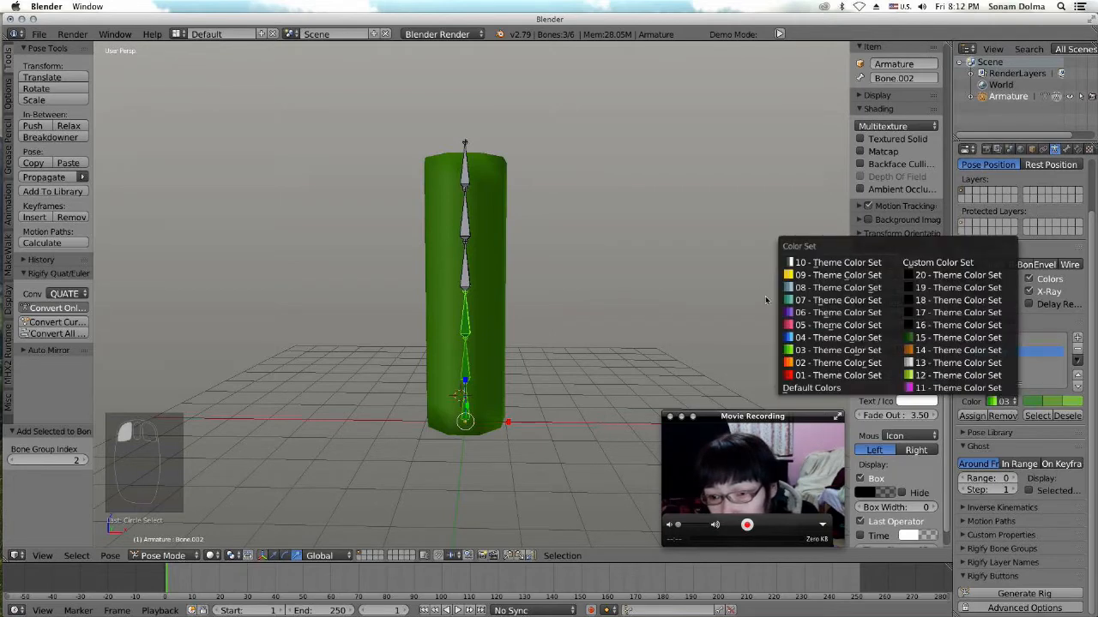
{"action": "left_click", "coordinate": [825, 275]}
Select the three upper bones and apply theme color set 11 to the active B Butom bone group.
{"action": "left_click", "coordinate": [471, 227]}
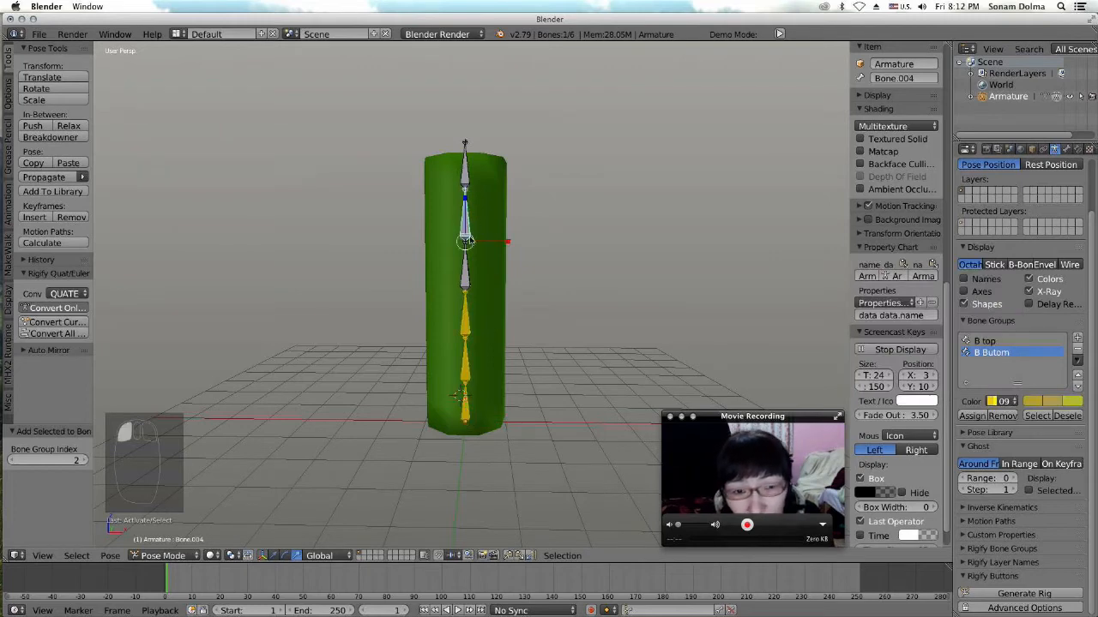
{"action": "key", "text": "c"}
{"action": "mouse_move", "coordinate": [477, 245]}
{"action": "left_mouse_down"}
{"action": "mouse_move", "coordinate": [466, 232]}
{"action": "mouse_move", "coordinate": [466, 171]}
{"action": "left_mouse_up"}
{"action": "right_click", "coordinate": [467, 176]}
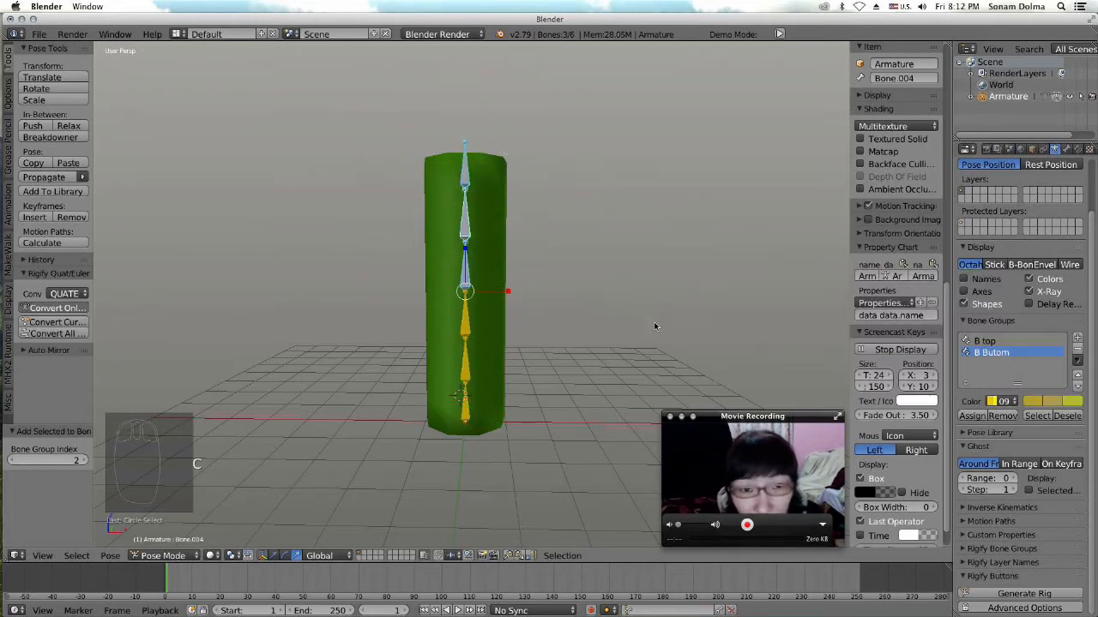
{"action": "left_click", "coordinate": [1002, 401]}
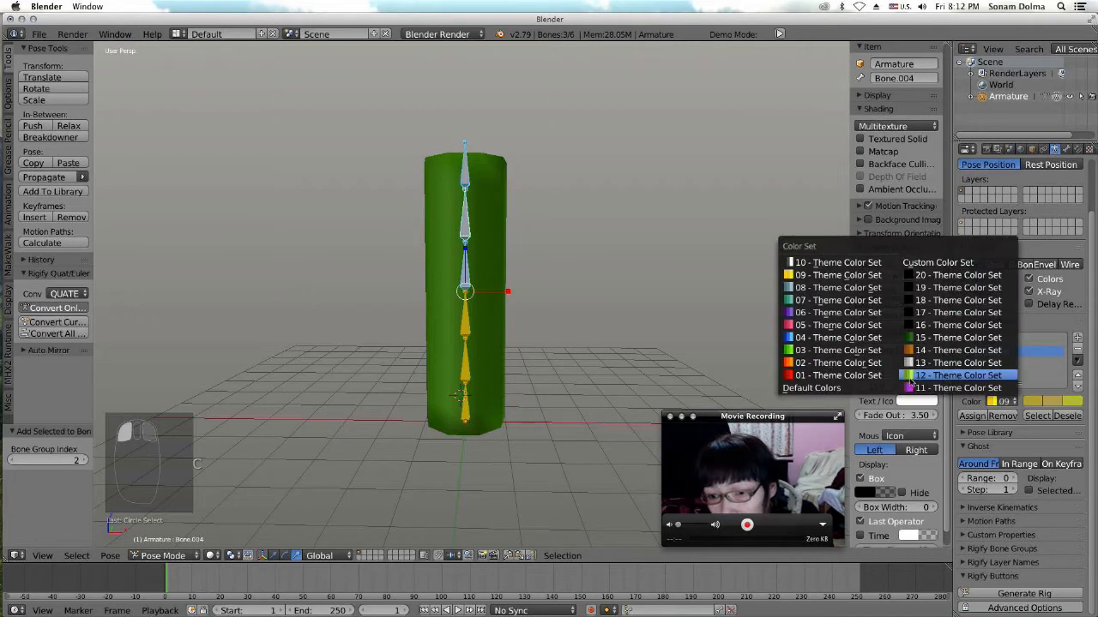
{"action": "left_click", "coordinate": [918, 388]}
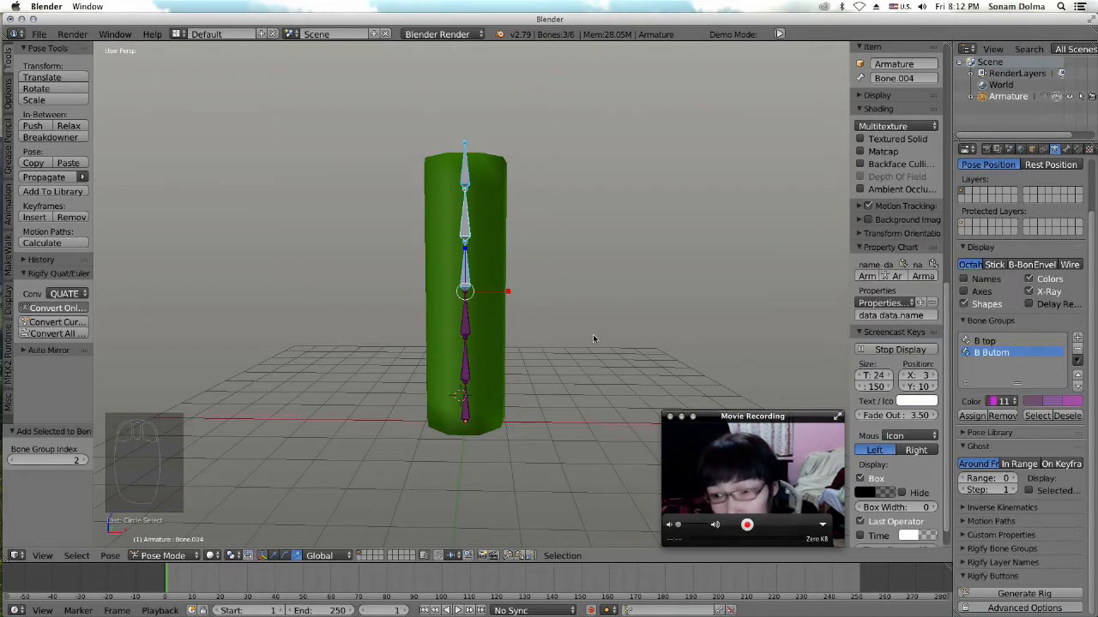
Assign the three selected upper bones to B Butom and select all bones belonging to that group.
{"action": "scroll", "coordinate": [590, 334], "scroll_direction": "down", "scroll_amount": 2}
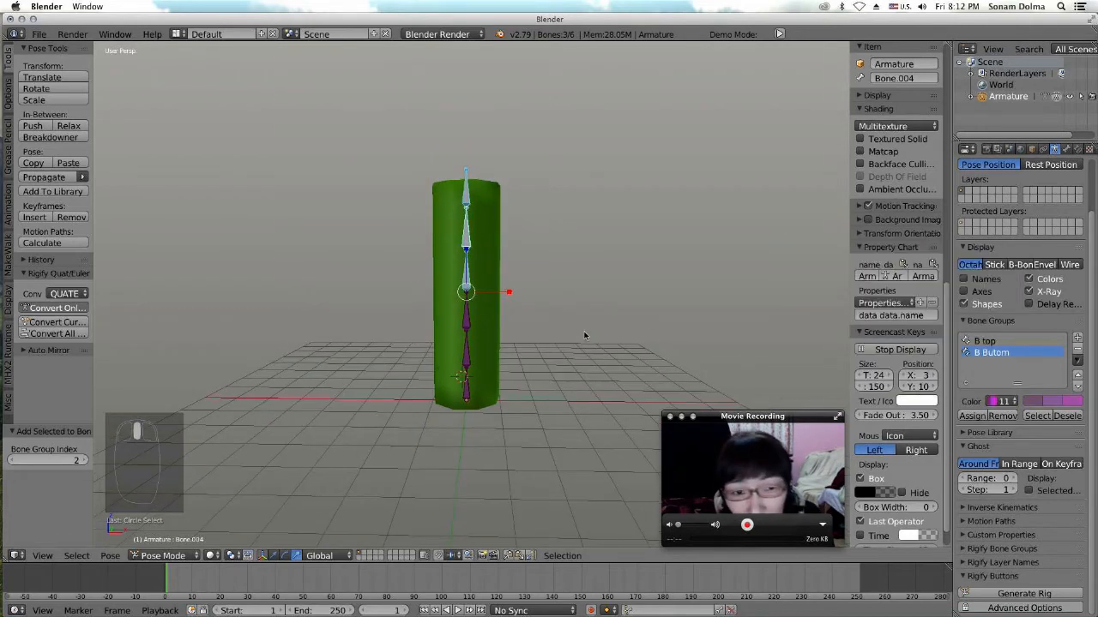
{"action": "left_click", "coordinate": [974, 417]}
{"action": "right_click", "coordinate": [466, 287]}
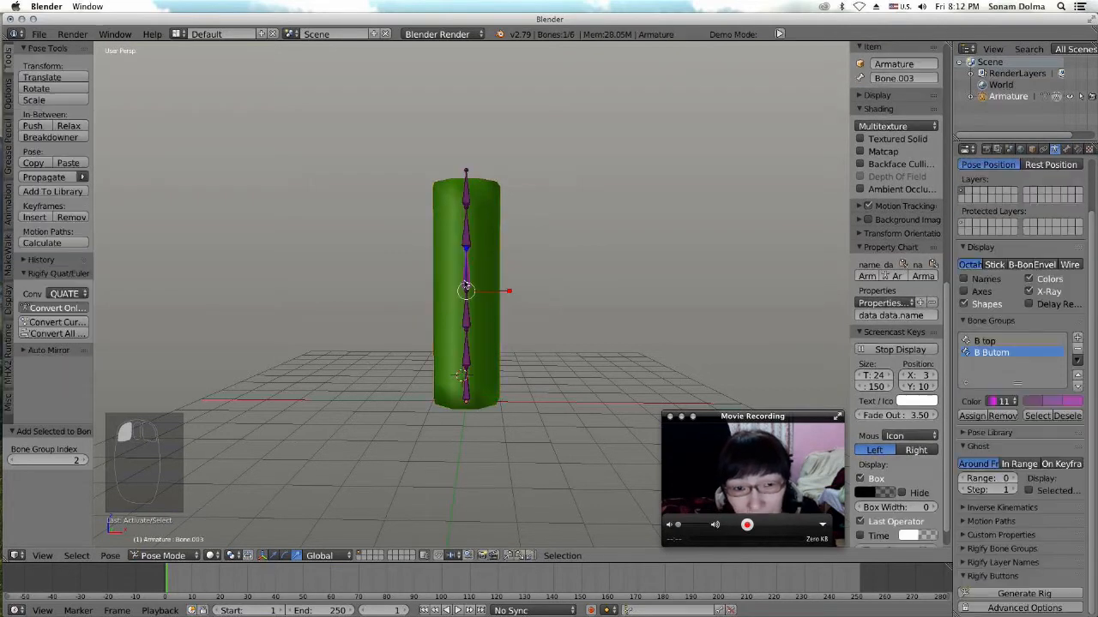
{"action": "left_click", "coordinate": [1036, 416]}
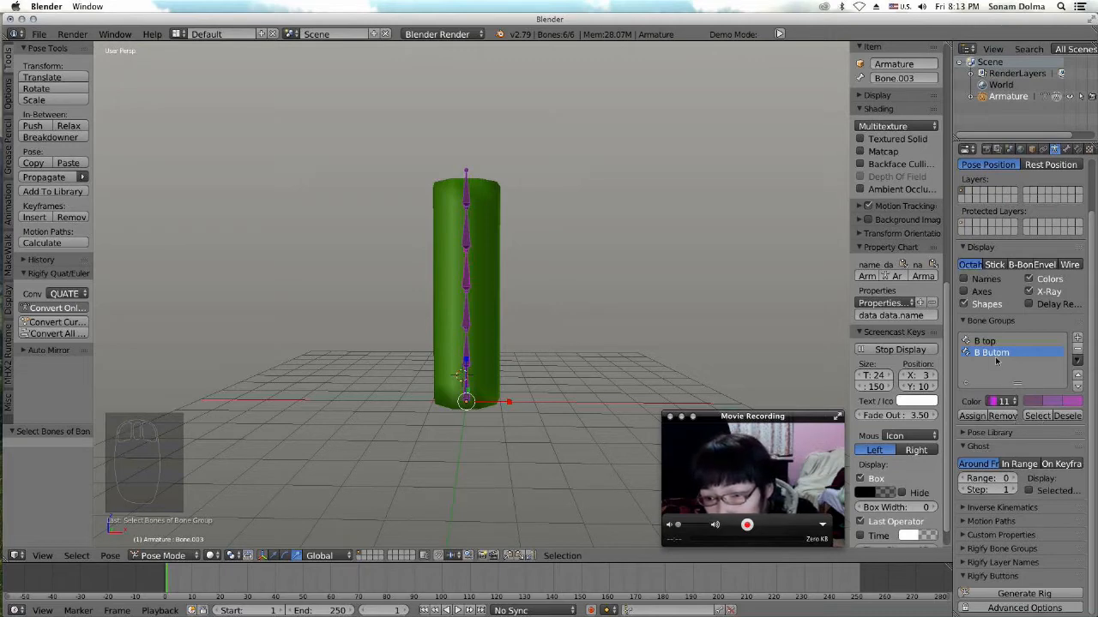
Deselect the B Butom bones, circle-select only the three lower bones and assign them to the B Butom group.
{"action": "left_click", "coordinate": [1067, 416]}
{"action": "right_click", "coordinate": [477, 325]}
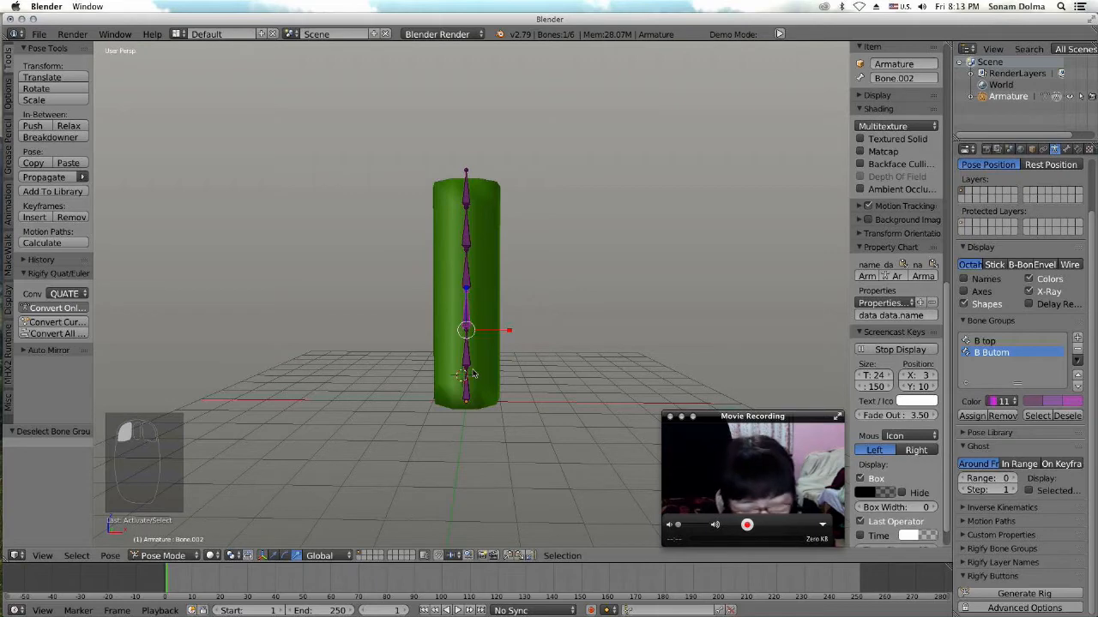
{"action": "key", "text": "c"}
{"action": "left_click_drag", "start_coordinate": [484, 417], "coordinate": [478, 395]}
{"action": "right_click", "coordinate": [483, 409]}
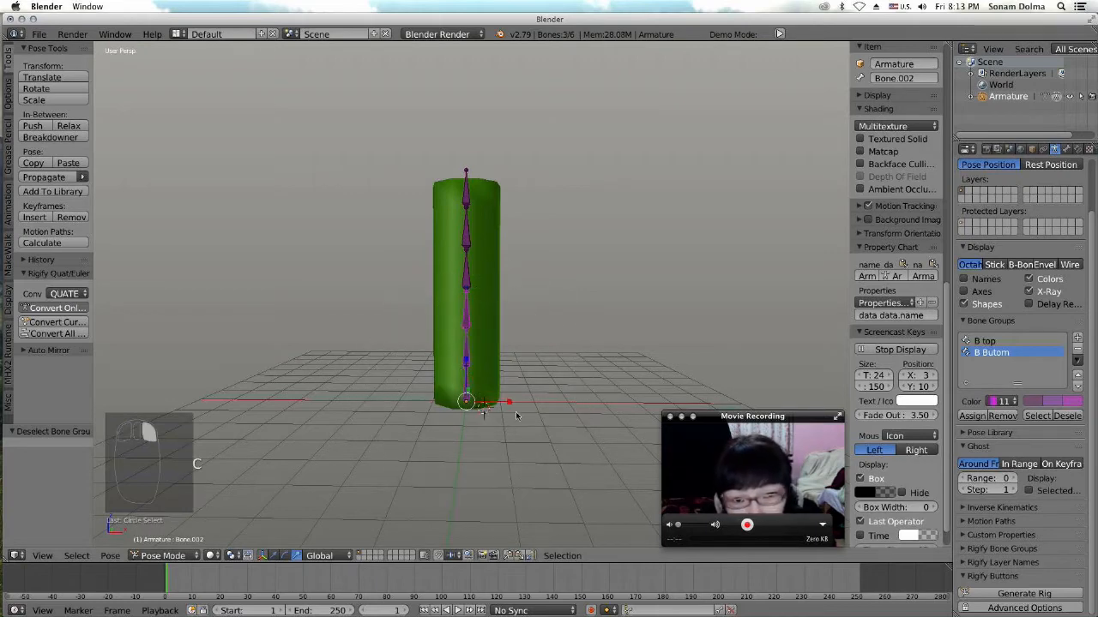
{"action": "left_click", "coordinate": [972, 416]}
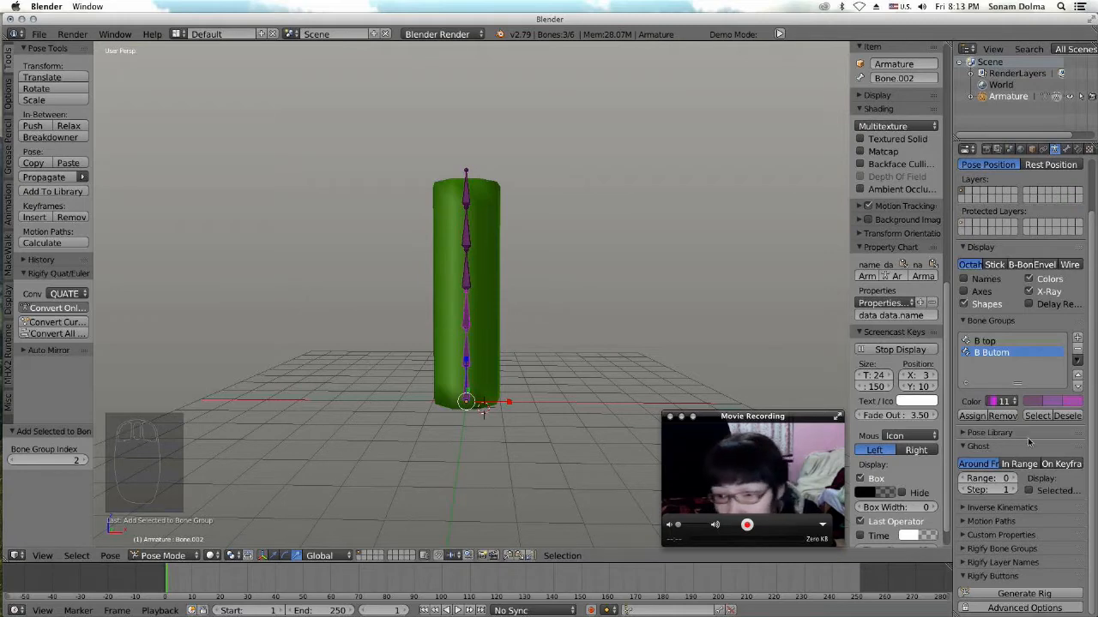
{"action": "left_click", "coordinate": [973, 416]}
Circle-select the three upper bones and assign them to the B top bone group.
{"action": "right_click", "coordinate": [471, 241]}
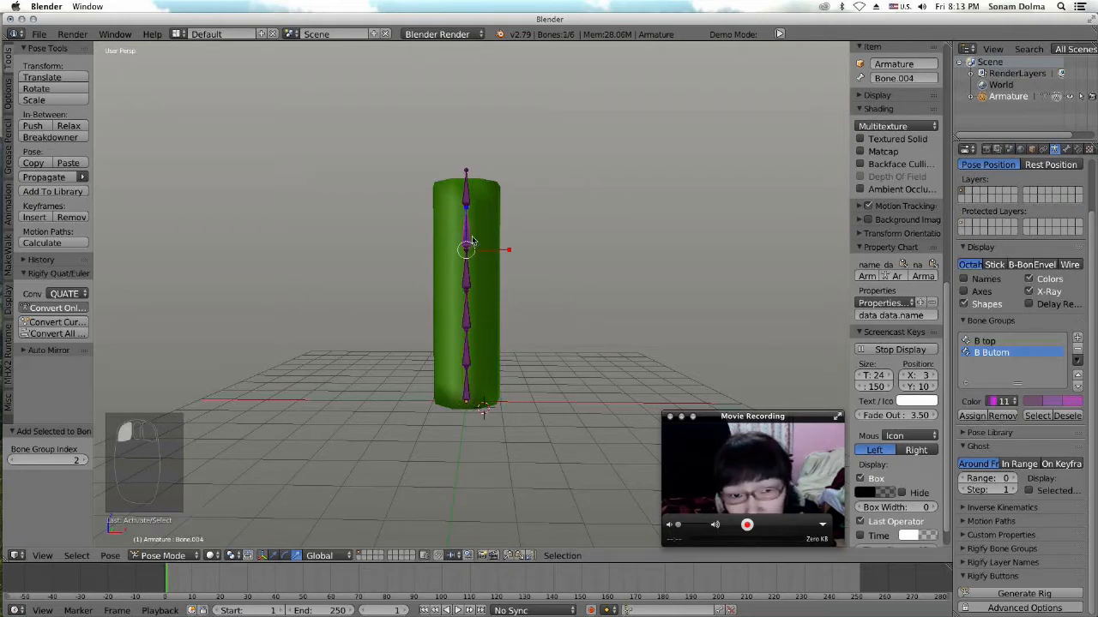
{"action": "left_click", "coordinate": [979, 341]}
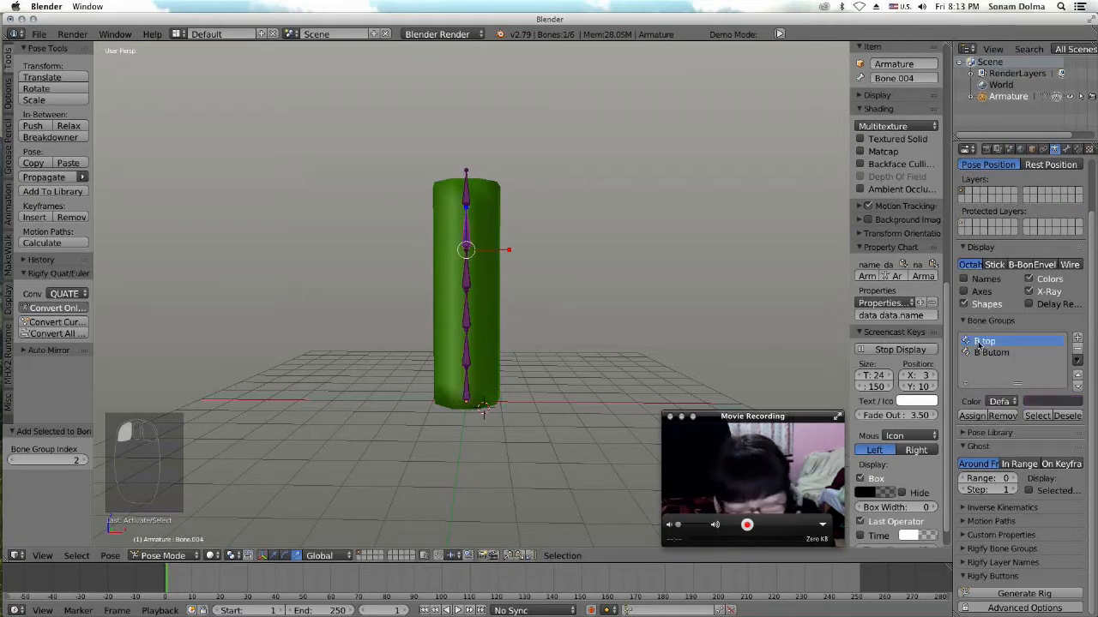
{"action": "key", "text": "c"}
{"action": "key", "text": "c"}
{"action": "scroll", "coordinate": [479, 223], "scroll_direction": "up", "scroll_amount": 6}
{"action": "left_click_drag", "start_coordinate": [470, 211], "coordinate": [471, 226]}
{"action": "key", "text": "Escape"}
{"action": "left_click", "coordinate": [972, 415]}
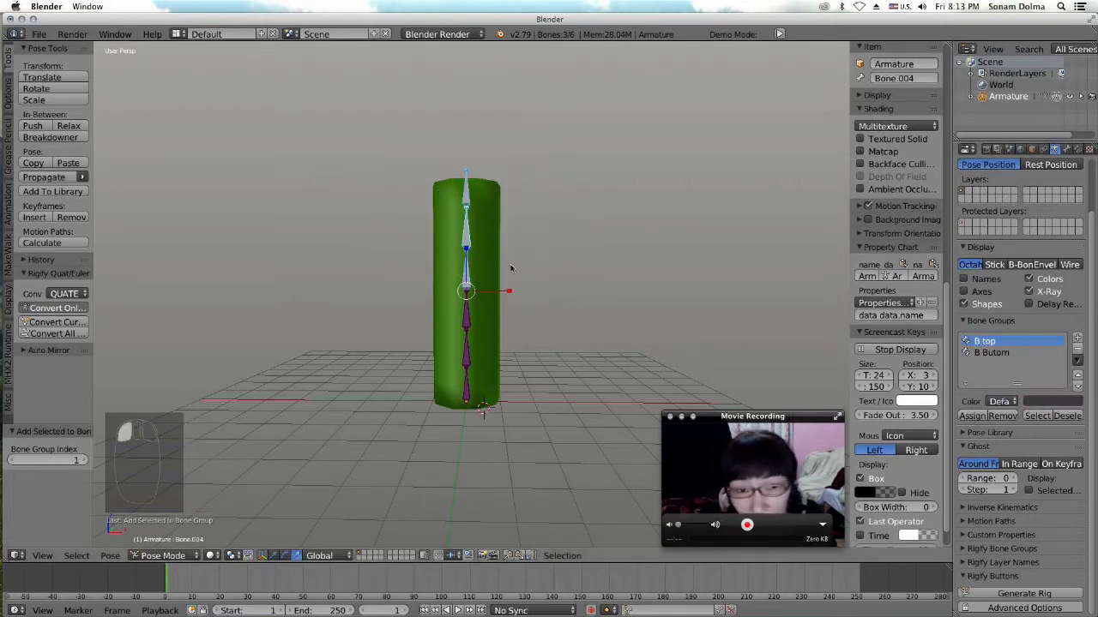
Apply theme color set 09 to the B top bone group and select all bones belonging to it.
{"action": "left_click", "coordinate": [1001, 401]}
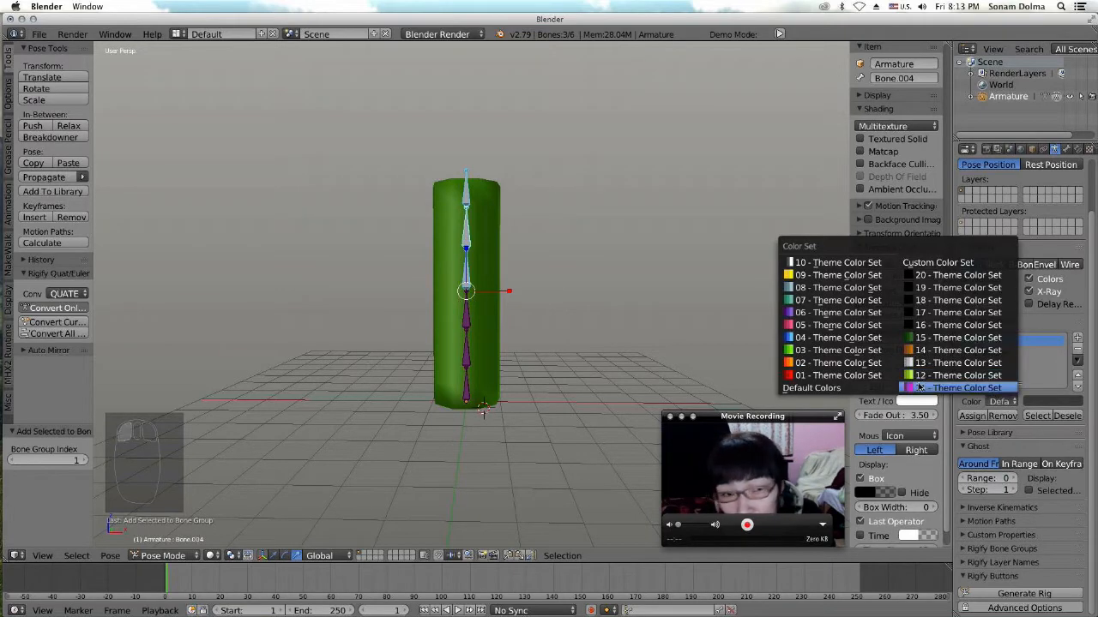
{"action": "left_click", "coordinate": [789, 276]}
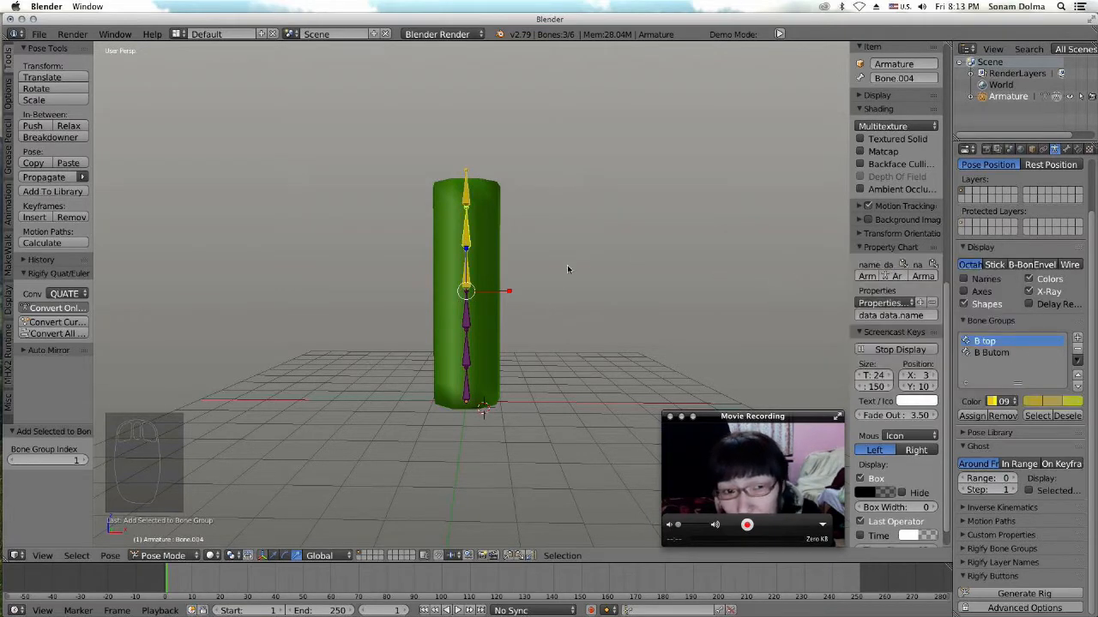
{"action": "right_click", "coordinate": [486, 342]}
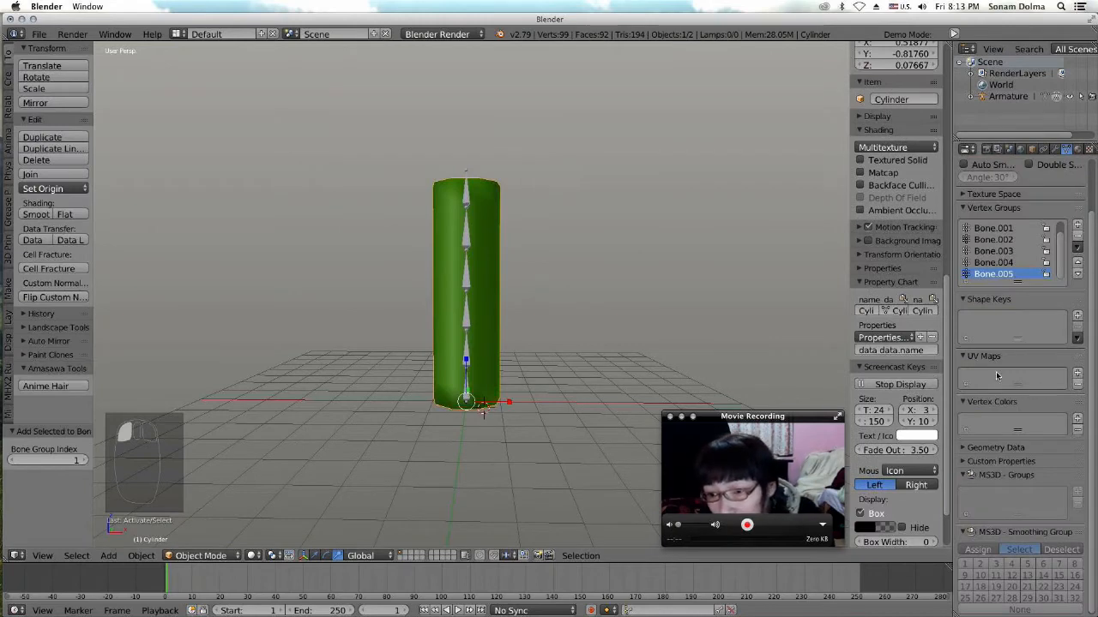
{"action": "right_click", "coordinate": [469, 285]}
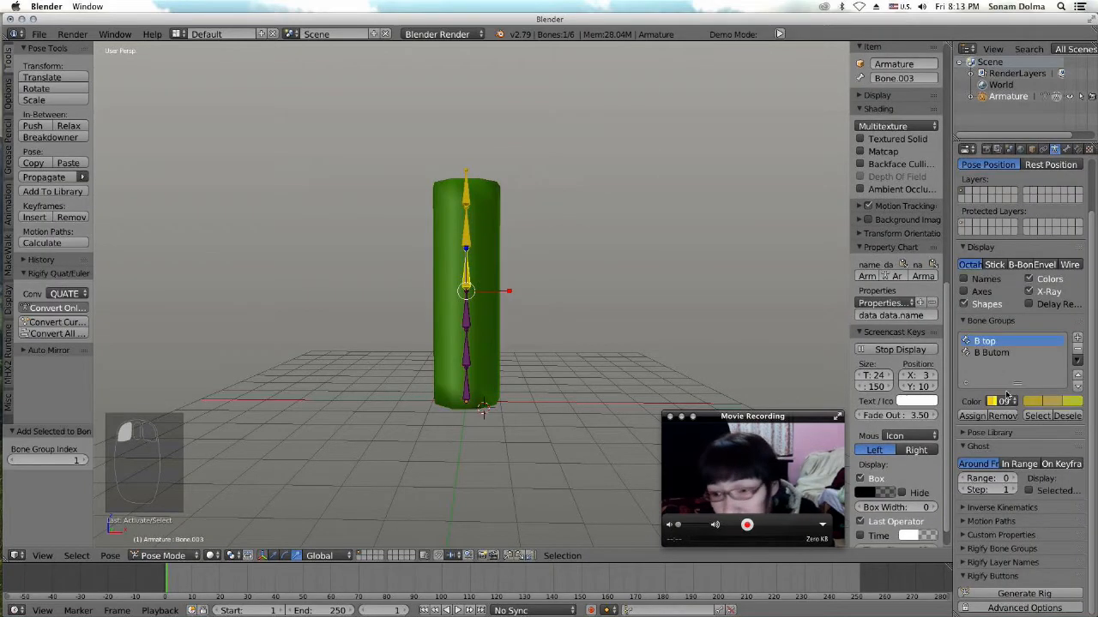
{"action": "left_click", "coordinate": [1037, 416]}
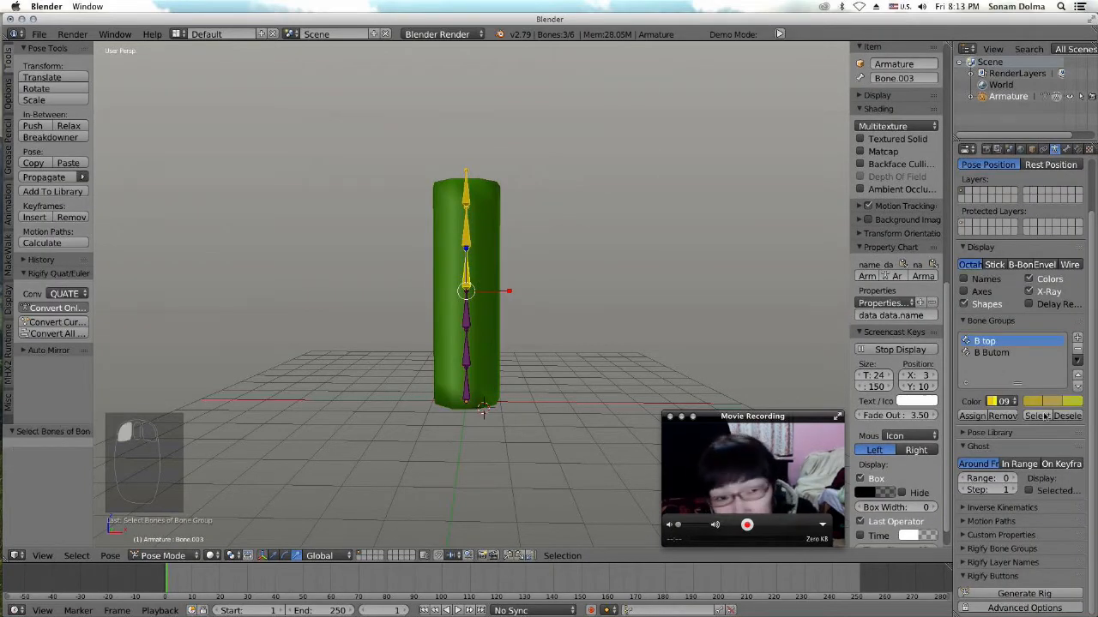
Create a new pose library for the armature and add the current straight pose to it.
{"action": "left_click", "coordinate": [968, 433]}
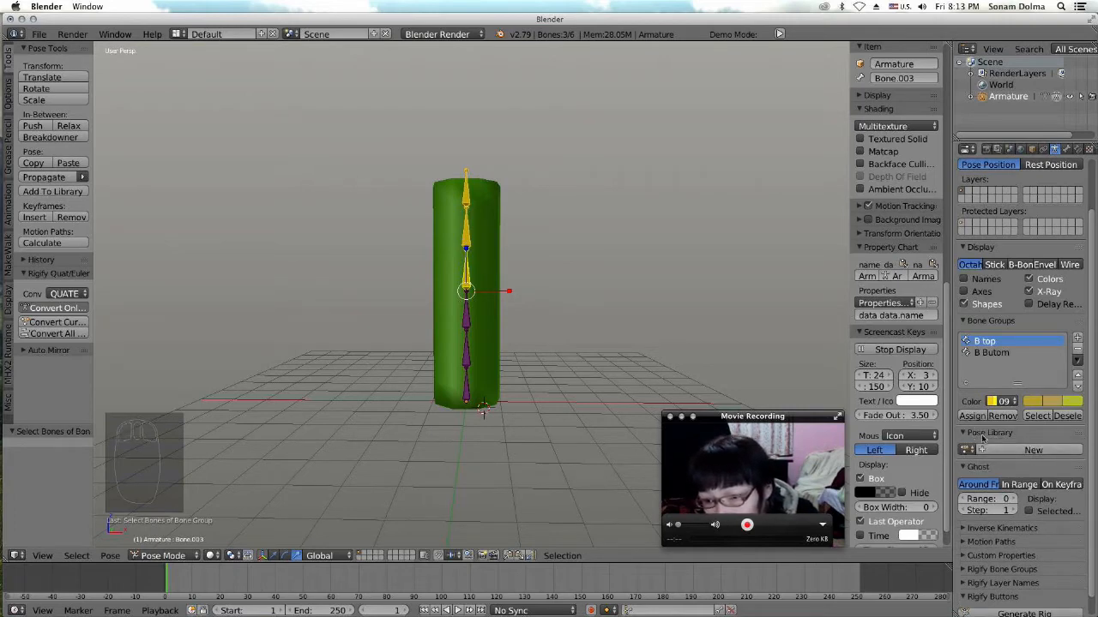
{"action": "left_click", "coordinate": [1010, 452]}
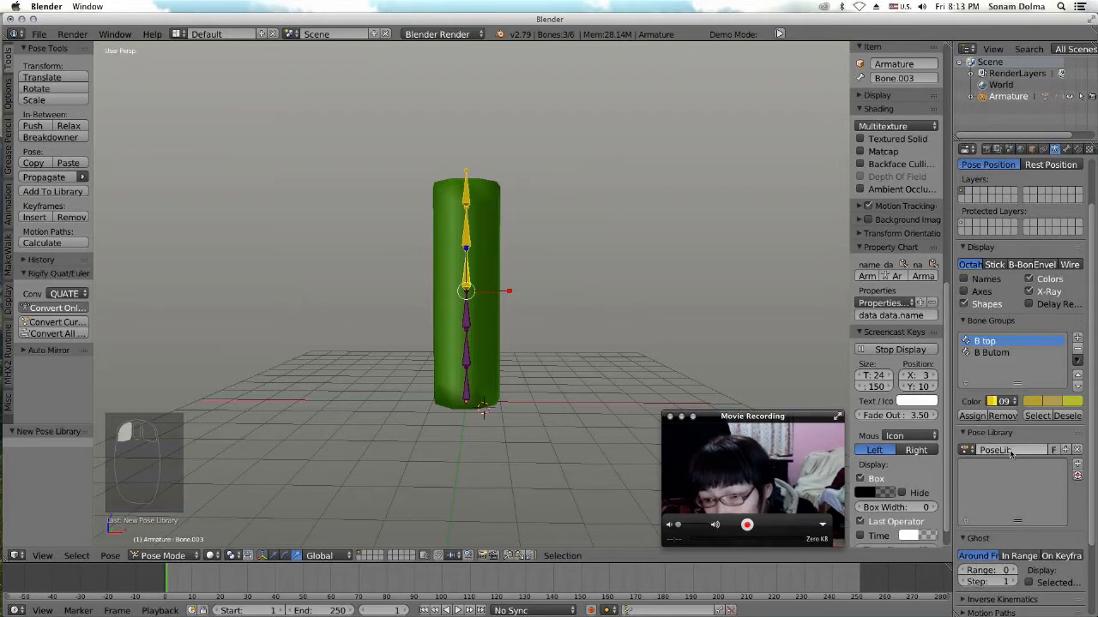
{"action": "left_click", "coordinate": [1078, 464]}
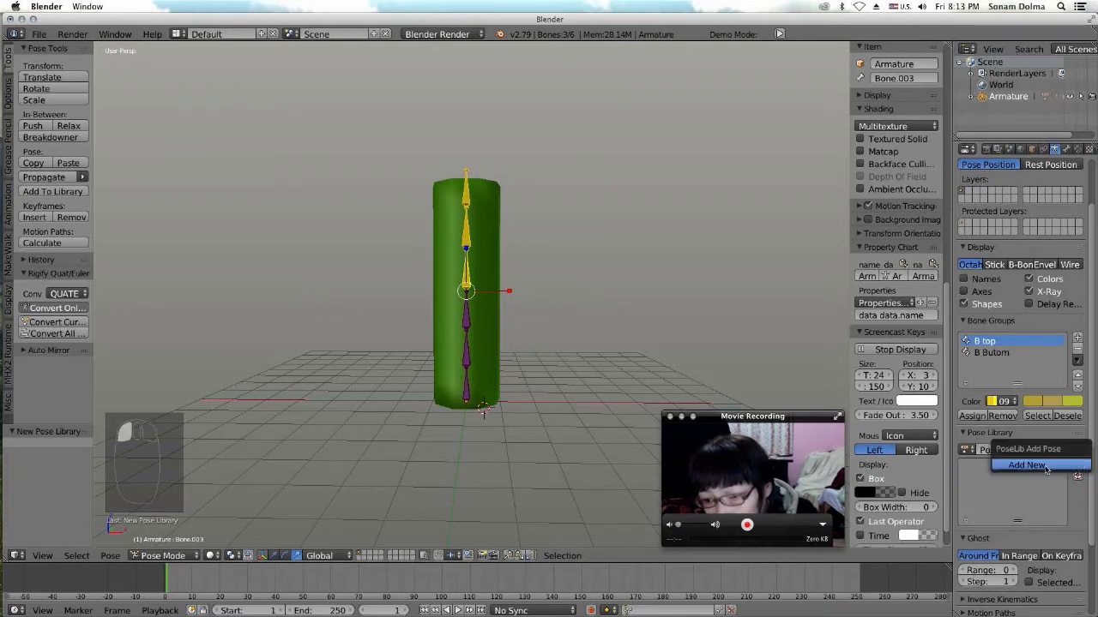
{"action": "left_click", "coordinate": [1045, 466]}
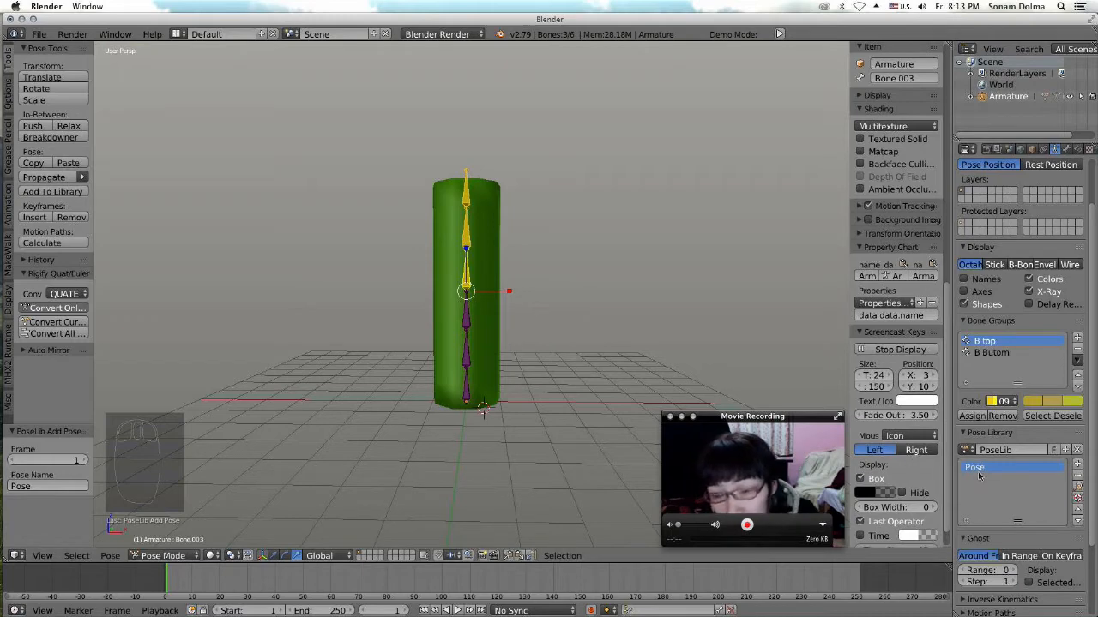
Remove the stored pose from the pose library and undo the removal.
{"action": "left_click", "coordinate": [1078, 474]}
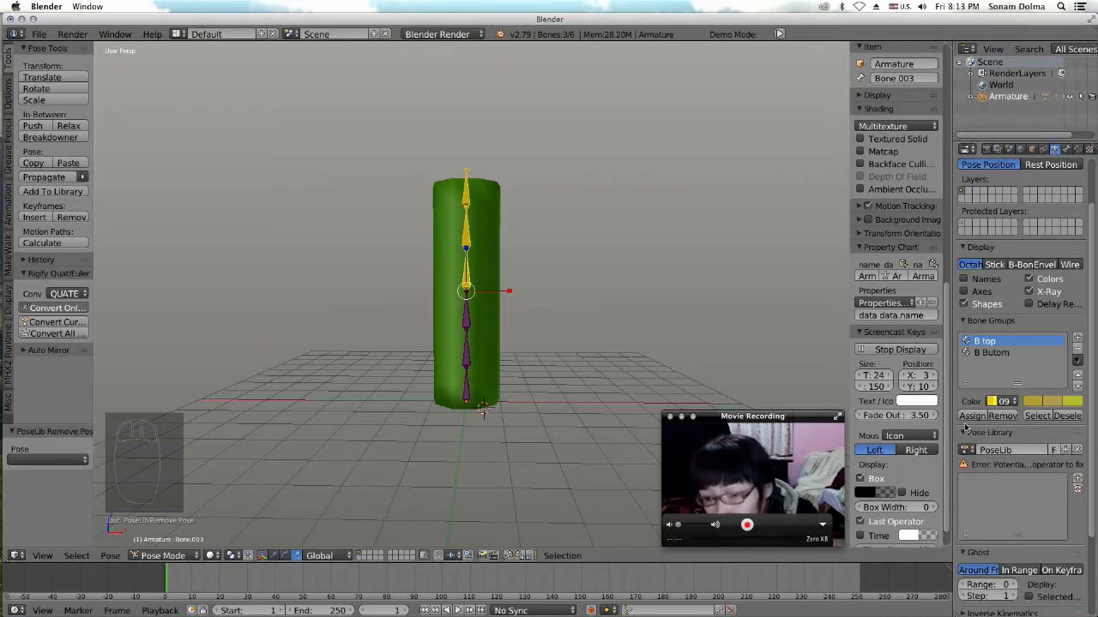
{"action": "left_click", "coordinate": [32, 259]}
{"action": "left_click", "coordinate": [33, 277]}
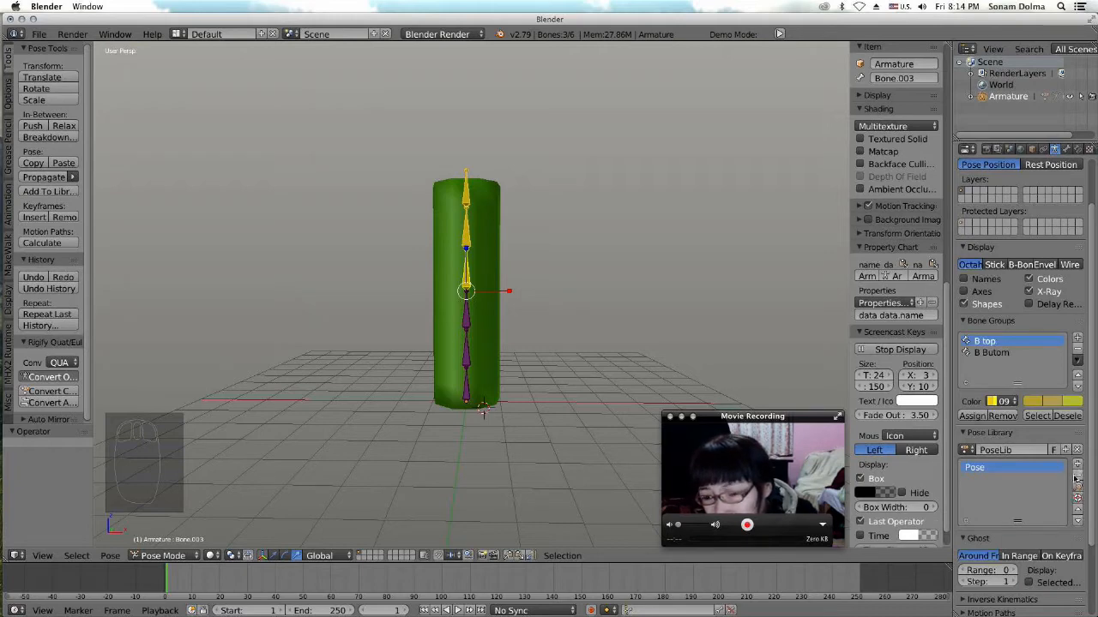
Add the current straight pose to the pose library as a second new pose.
{"action": "left_click", "coordinate": [1078, 464]}
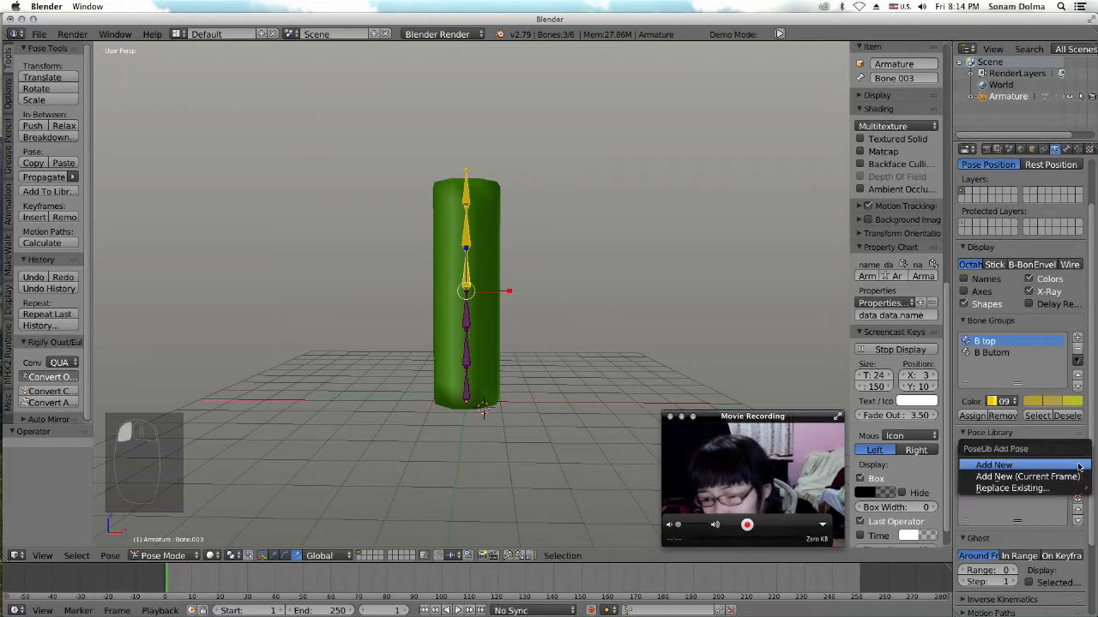
{"action": "left_click", "coordinate": [1064, 466]}
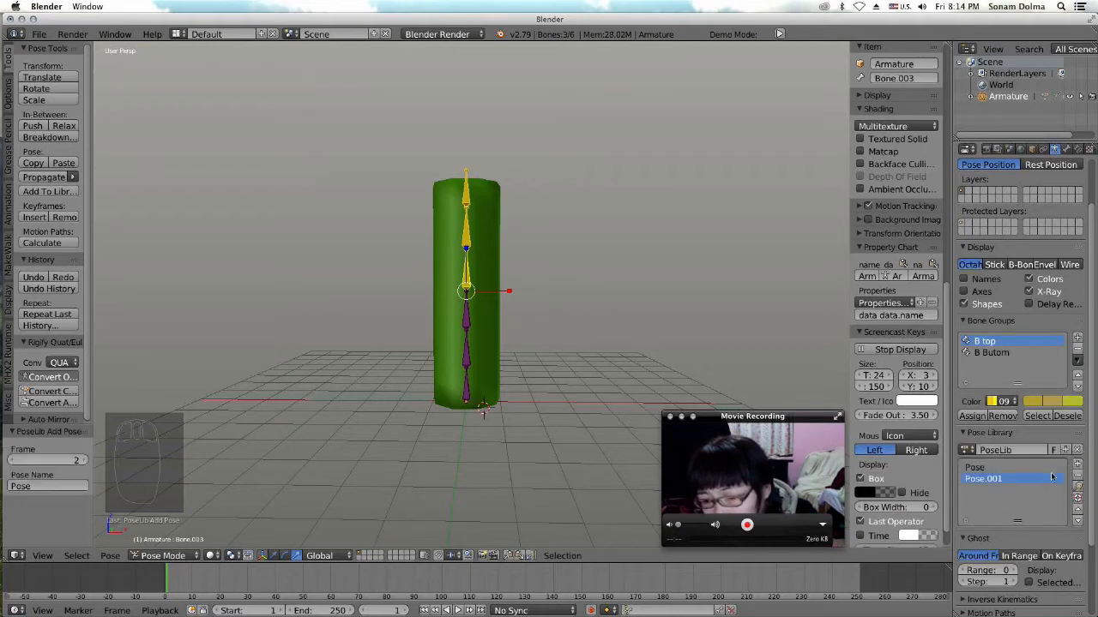
{"action": "left_click", "coordinate": [990, 480]}
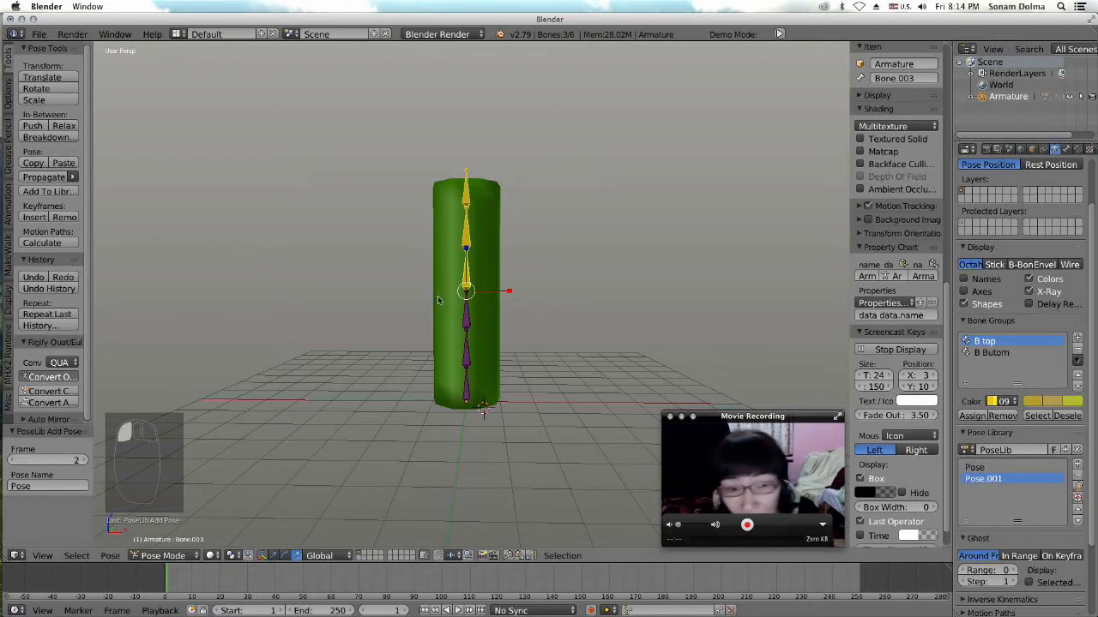
Rotate the two topmost bones toward positive X, finishing with about 16° more on the lower of the two.
{"action": "right_click", "coordinate": [467, 223]}
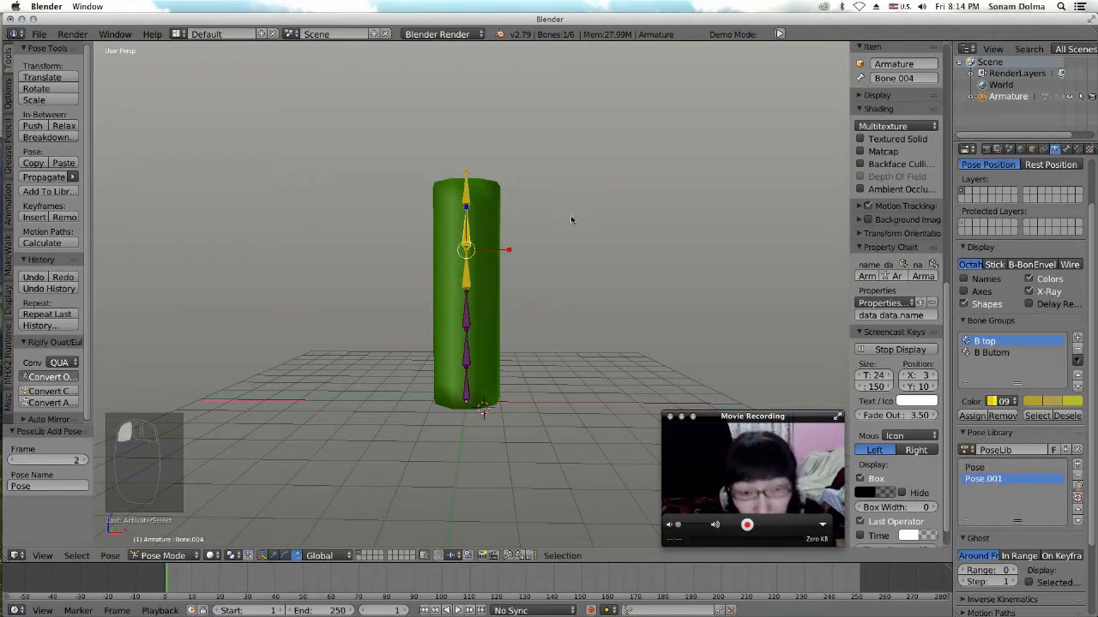
{"action": "key", "text": "r"}
{"action": "left_click", "coordinate": [582, 235]}
{"action": "left_click", "coordinate": [489, 189]}
{"action": "key", "text": "r"}
{"action": "left_click", "coordinate": [533, 209]}
{"action": "right_click", "coordinate": [470, 236]}
{"action": "key", "text": "r"}
{"action": "left_click", "coordinate": [553, 258]}
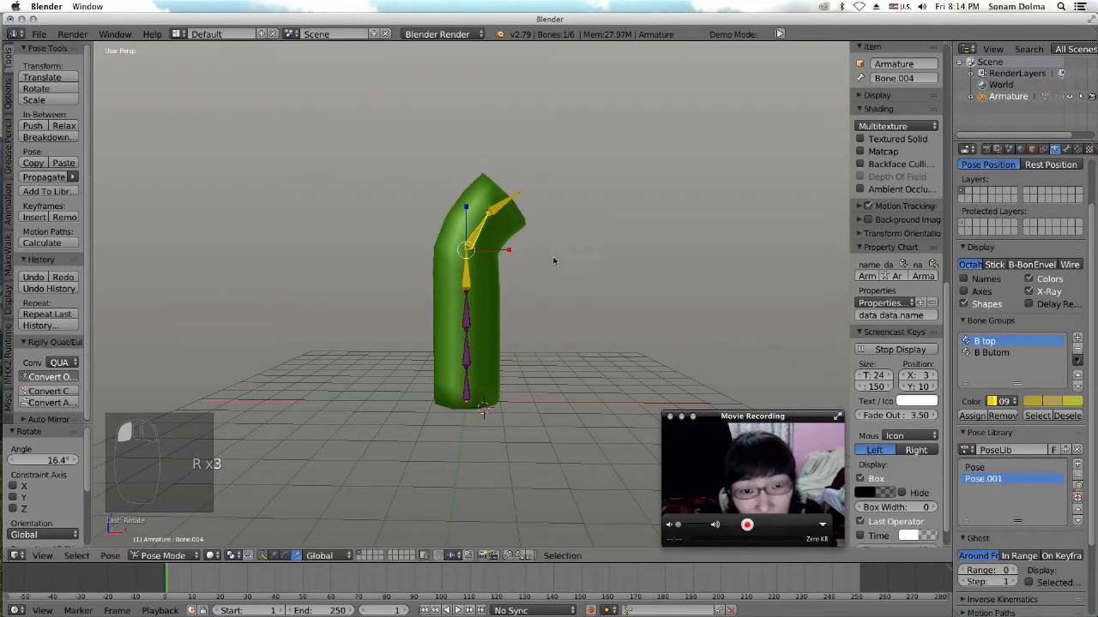
Rotate the lowest upper bone about 16° toward positive X and the bone above it about 5° further.
{"action": "right_click", "coordinate": [469, 276]}
{"action": "key", "text": "r"}
{"action": "left_click", "coordinate": [576, 284]}
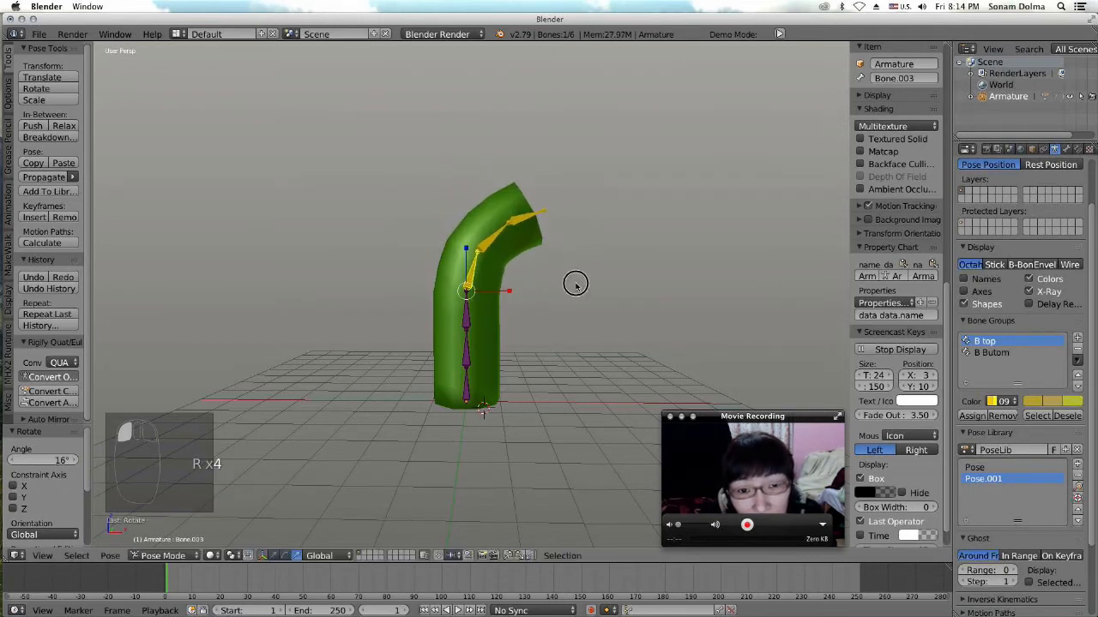
{"action": "right_click", "coordinate": [497, 237]}
{"action": "key", "text": "r"}
{"action": "left_click", "coordinate": [576, 253]}
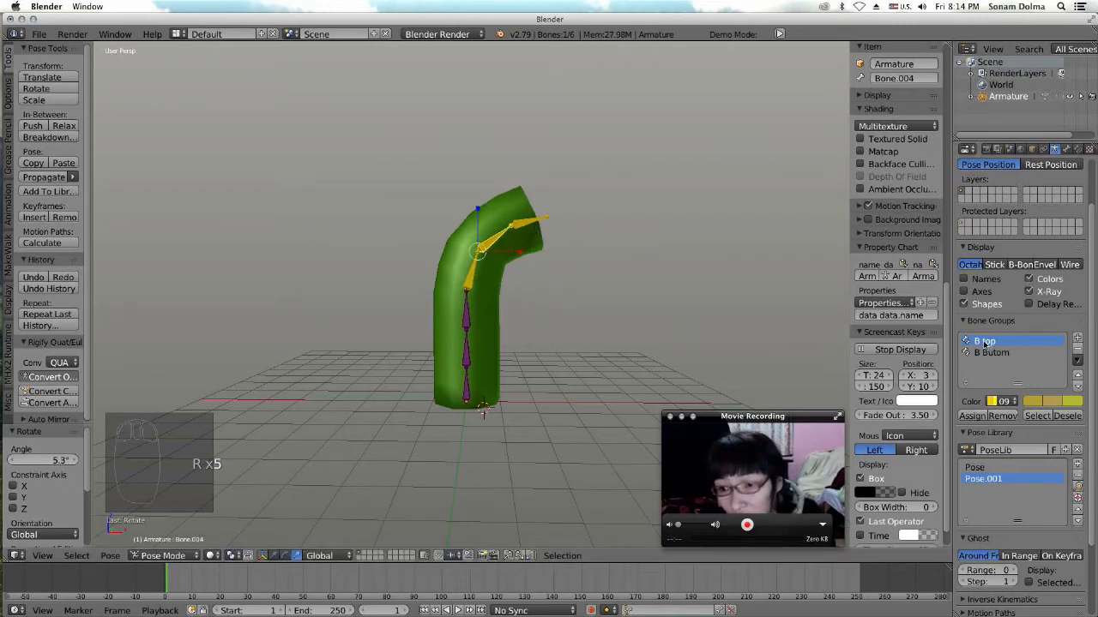
Select all bones of the B top group and apply the stored Pose.001 to them from the pose library.
{"action": "left_click", "coordinate": [1037, 415]}
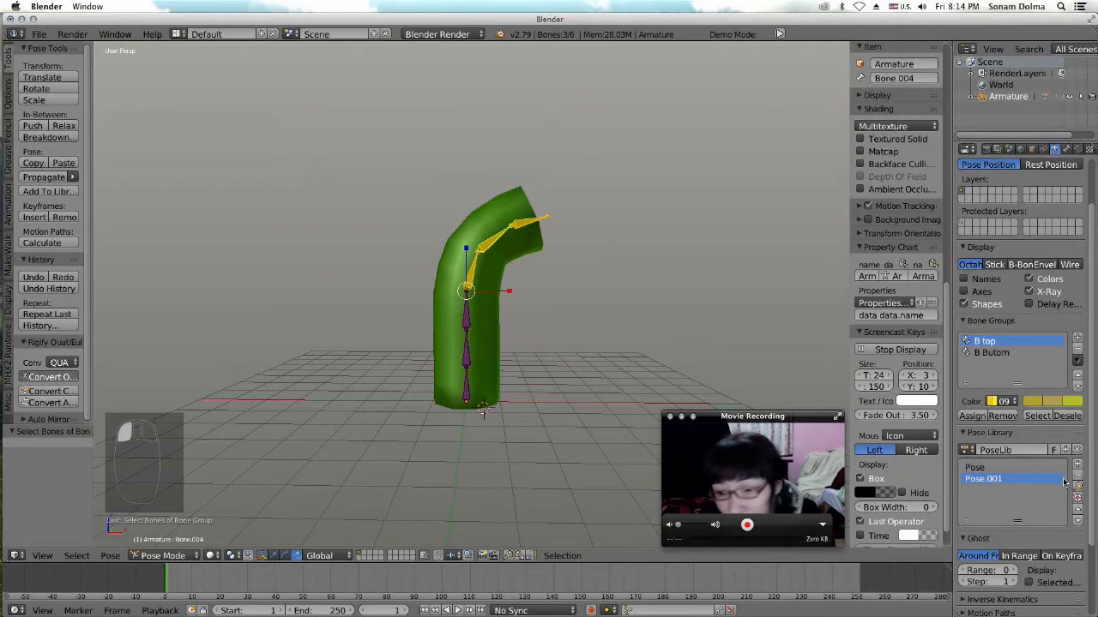
{"action": "left_click", "coordinate": [998, 481]}
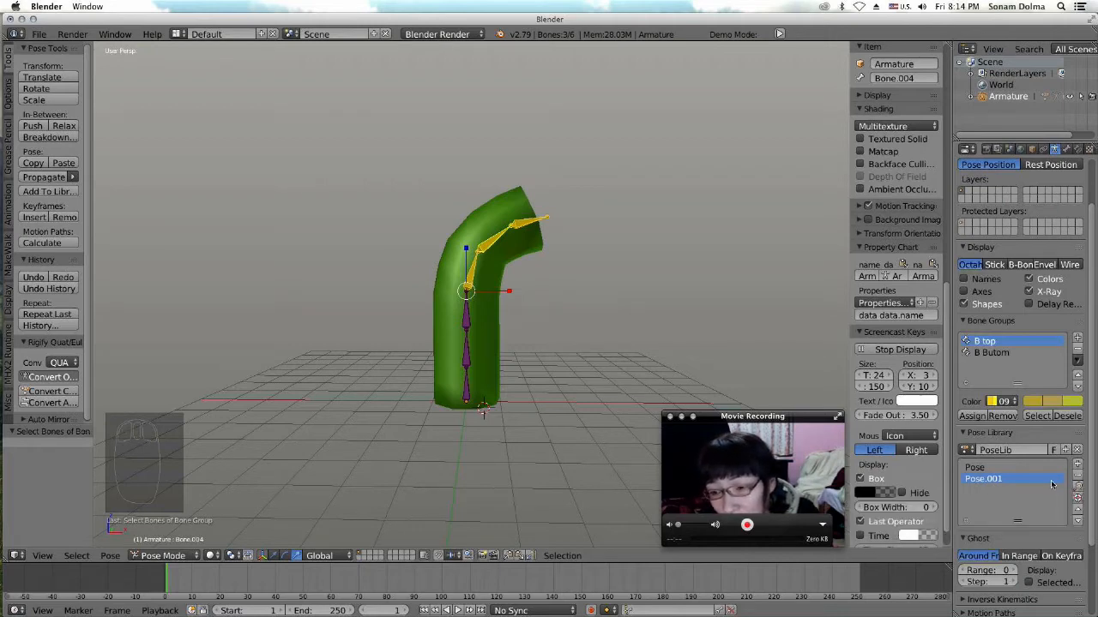
{"action": "left_click", "coordinate": [1078, 486]}
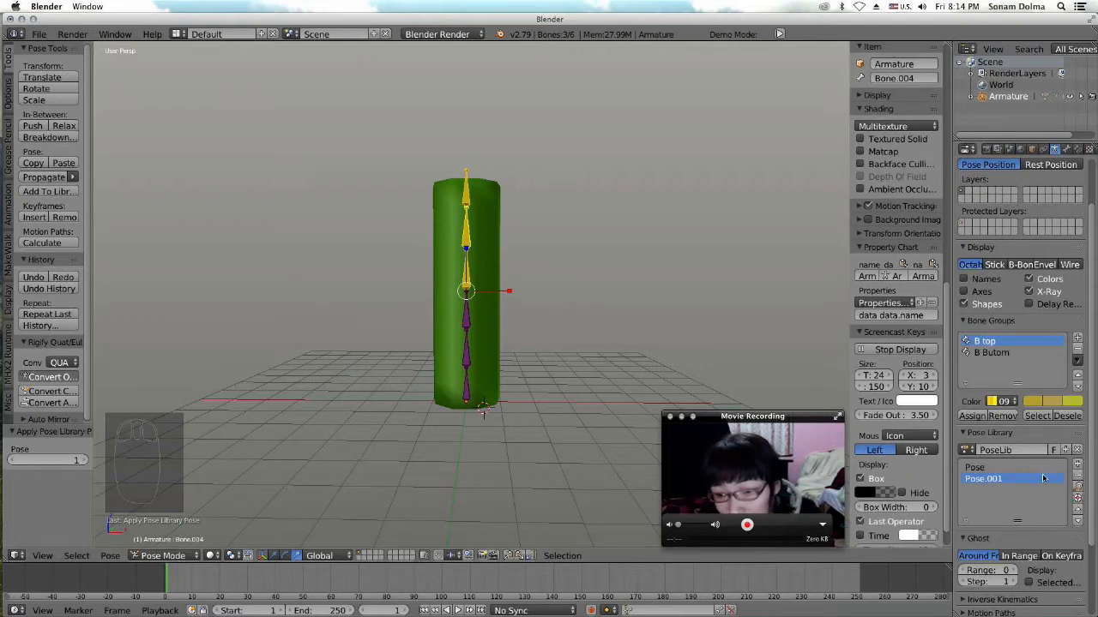
{"action": "left_click", "coordinate": [976, 468]}
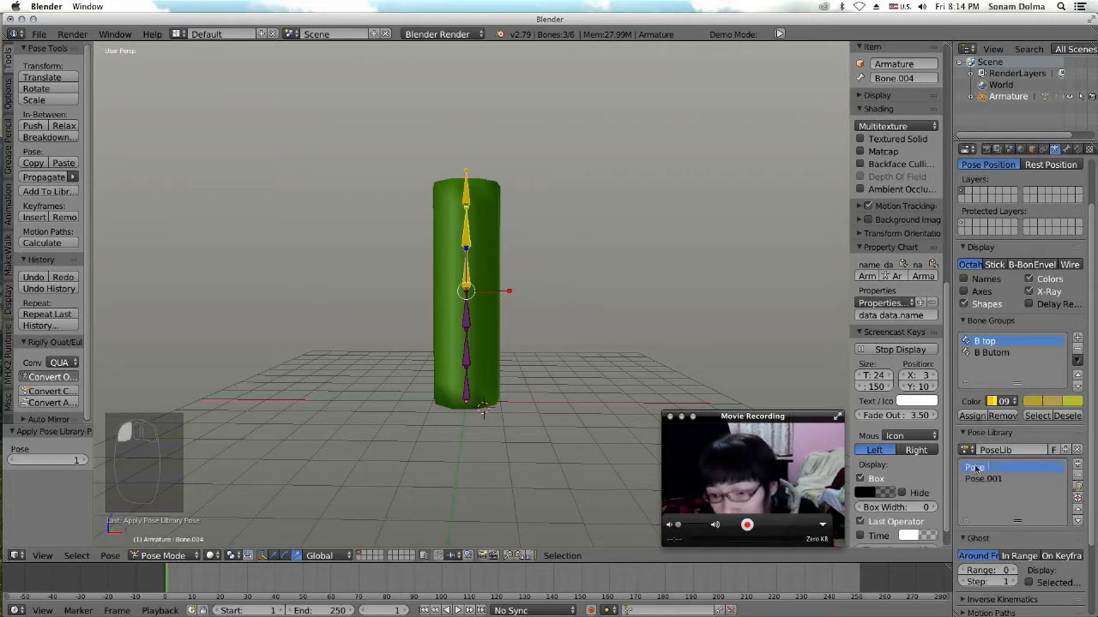
{"action": "left_click", "coordinate": [986, 479]}
{"action": "left_click", "coordinate": [1078, 486]}
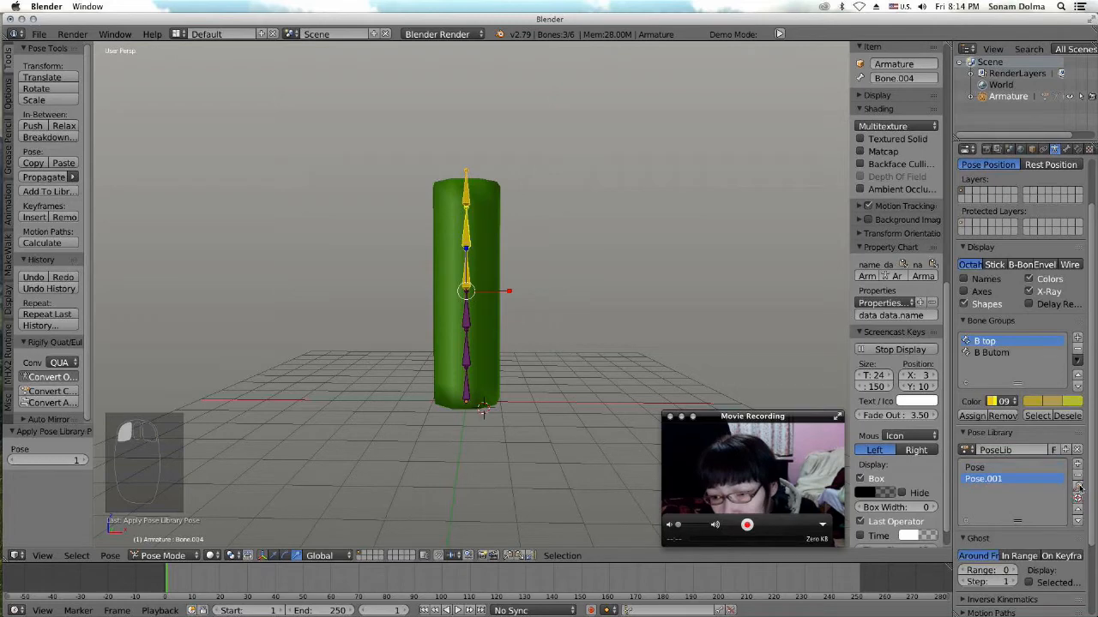
Bend the upper bones toward positive X, rotating the middle one about 38° and the lowest about 30°, and store this as a new library pose.
{"action": "left_click", "coordinate": [462, 230]}
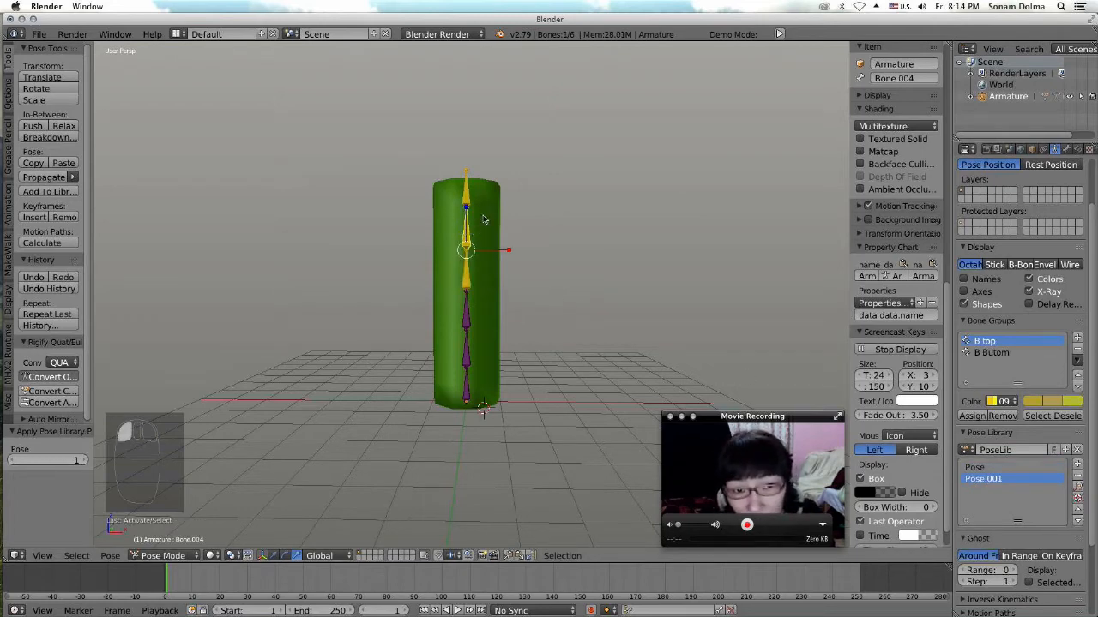
{"action": "key", "text": "r"}
{"action": "left_click", "coordinate": [585, 270]}
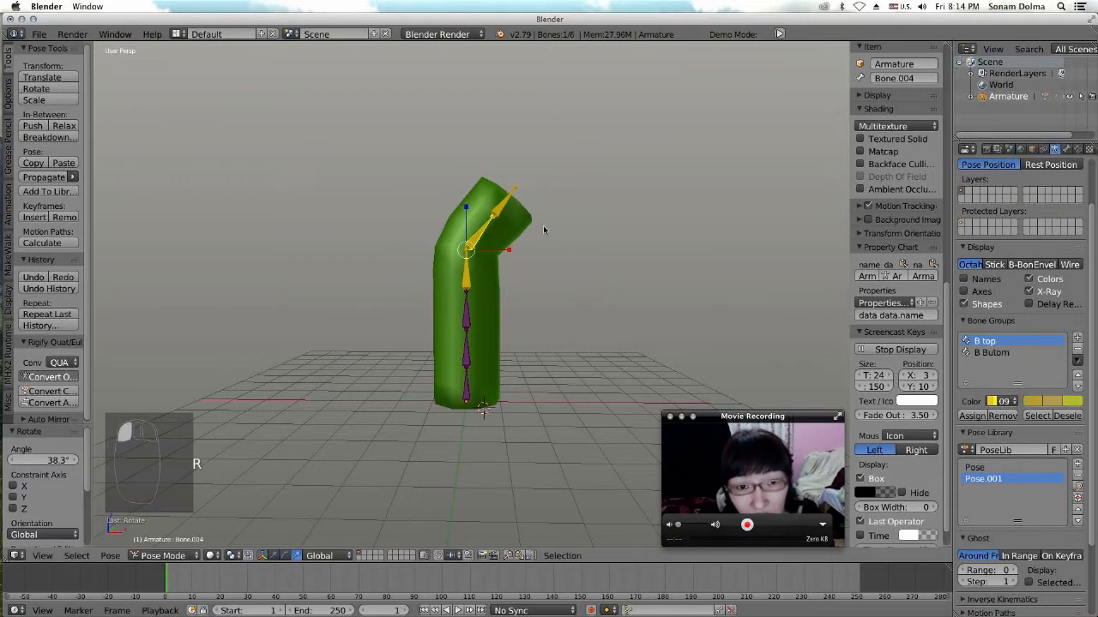
{"action": "left_click", "coordinate": [513, 209]}
{"action": "left_click", "coordinate": [506, 208]}
{"action": "key", "text": "r"}
{"action": "left_click", "coordinate": [567, 259]}
{"action": "left_click", "coordinate": [467, 278]}
{"action": "key", "text": "r"}
{"action": "left_click", "coordinate": [556, 282]}
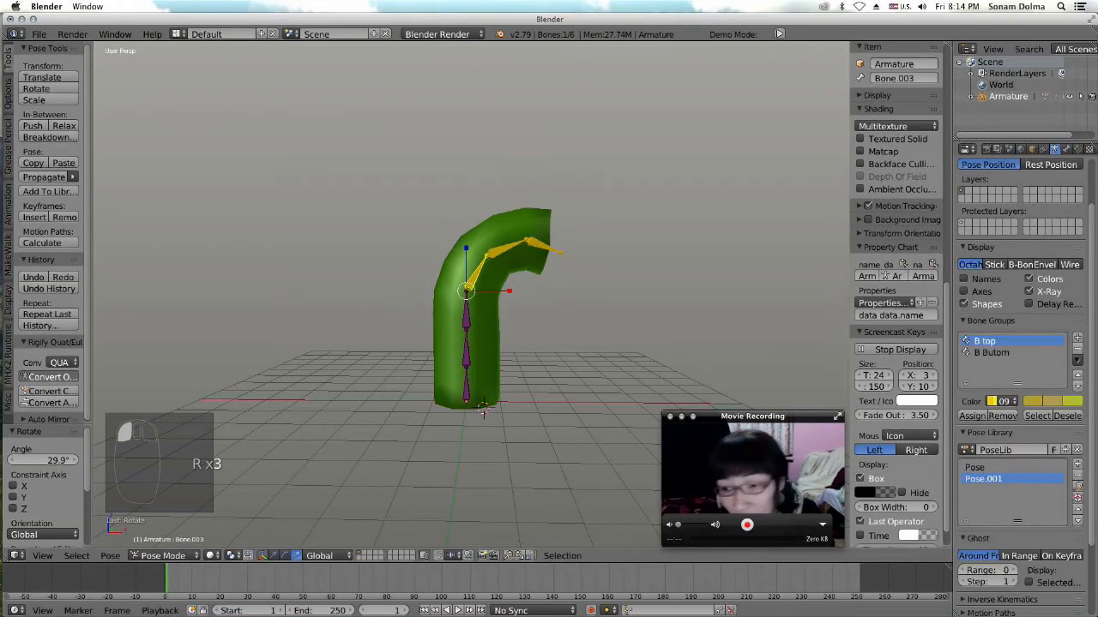
{"action": "left_click", "coordinate": [1077, 466]}
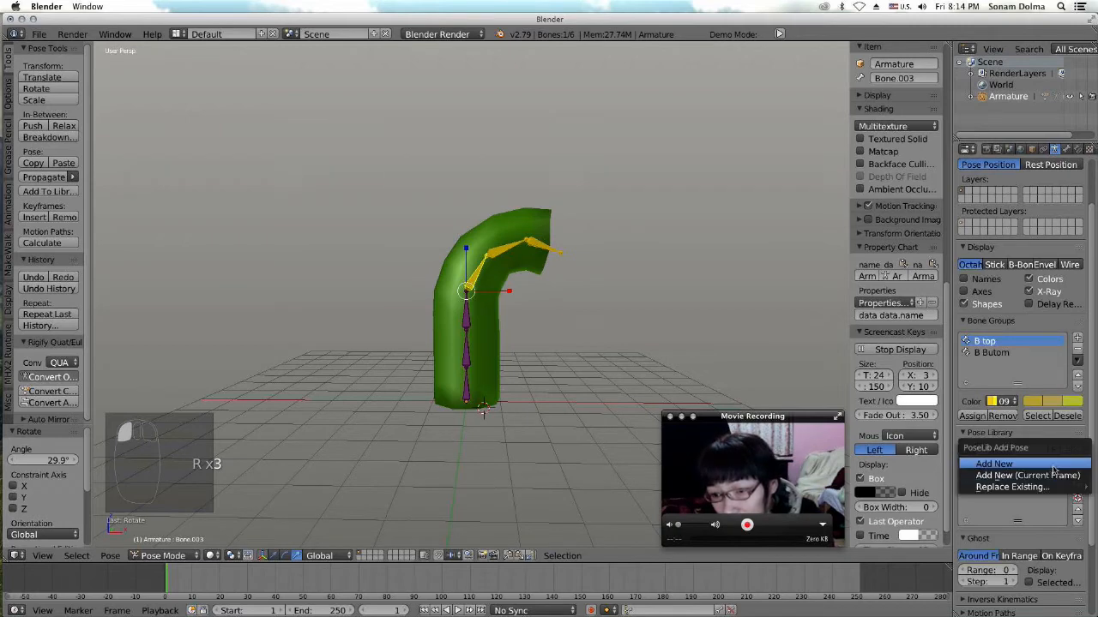
{"action": "left_click", "coordinate": [1050, 467]}
Rotate the middle bone of the B top group about 13° further toward positive X.
{"action": "left_click", "coordinate": [525, 244]}
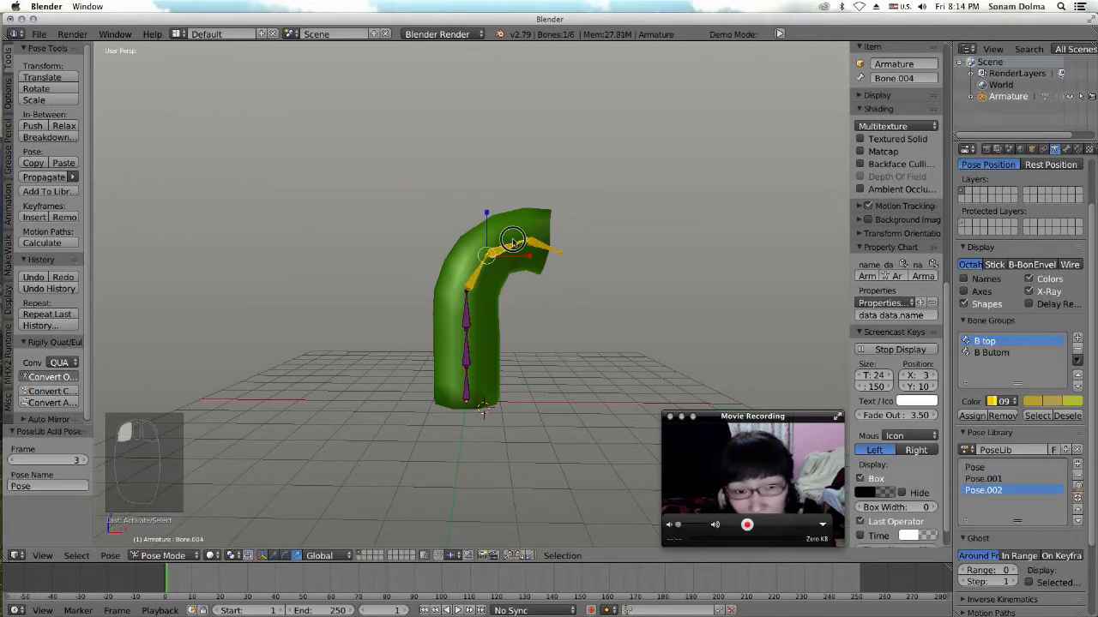
{"action": "key", "text": "r"}
{"action": "left_click", "coordinate": [611, 290]}
{"action": "left_click", "coordinate": [553, 265]}
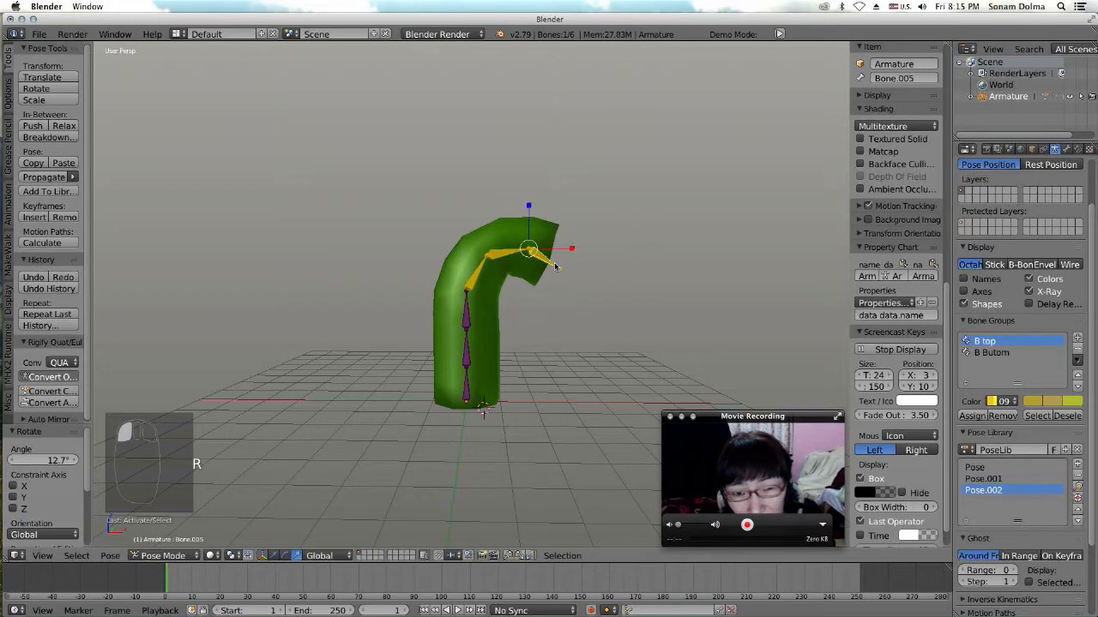
Remove Pose.002 and Pose.001 from the pose library.
{"action": "left_click", "coordinate": [1078, 476]}
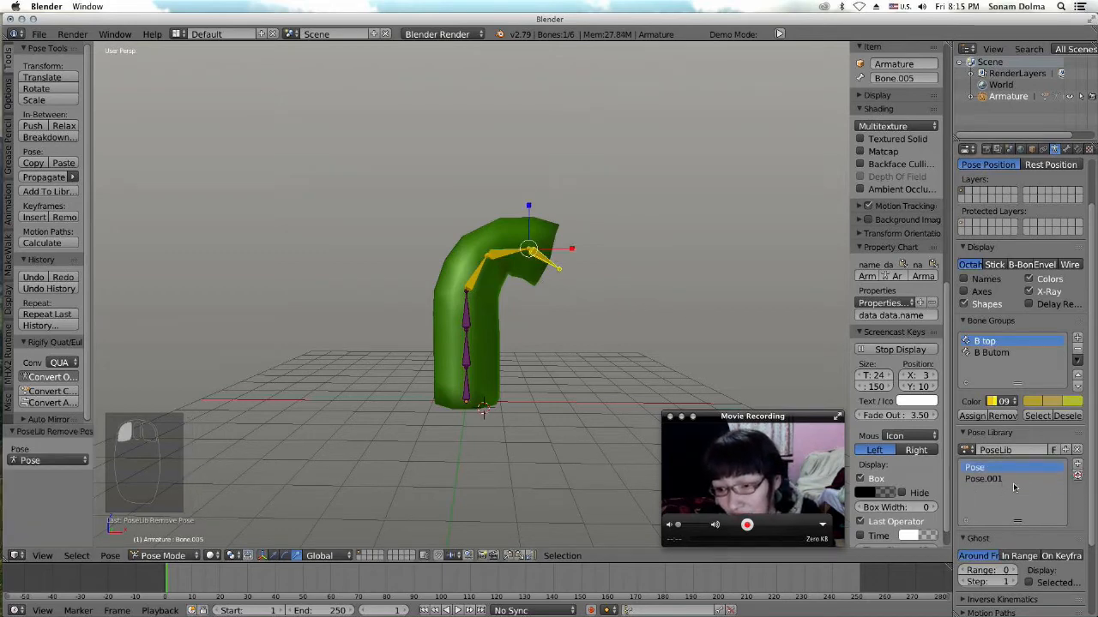
{"action": "left_click", "coordinate": [995, 479]}
{"action": "left_click", "coordinate": [1078, 476]}
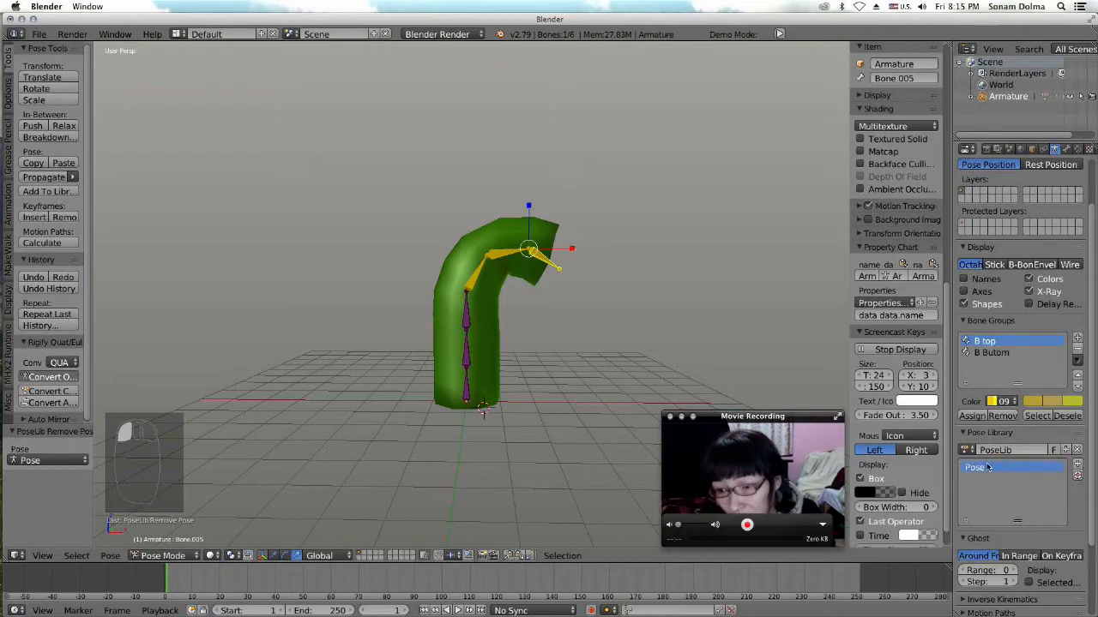
Select the three upper bones and clear their rotation and location.
{"action": "right_click", "coordinate": [502, 271]}
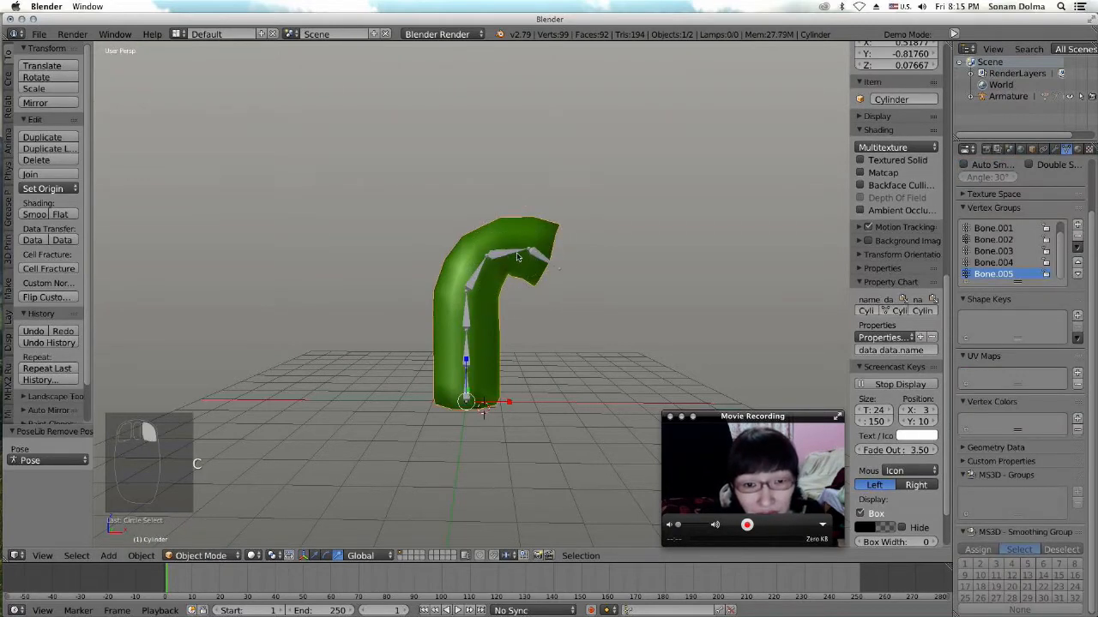
{"action": "right_click", "coordinate": [517, 257]}
{"action": "key", "text": "c"}
{"action": "left_click_drag", "start_coordinate": [540, 249], "coordinate": [490, 268]}
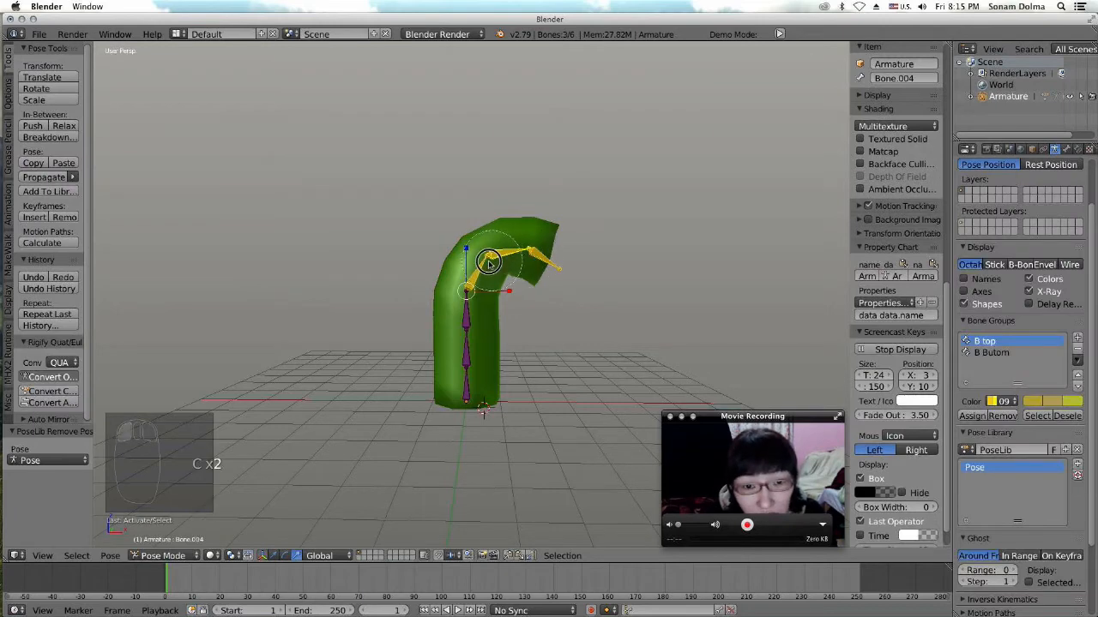
{"action": "right_click", "coordinate": [586, 248]}
{"action": "key", "text": "alt+r"}
{"action": "key", "text": "alt+g"}
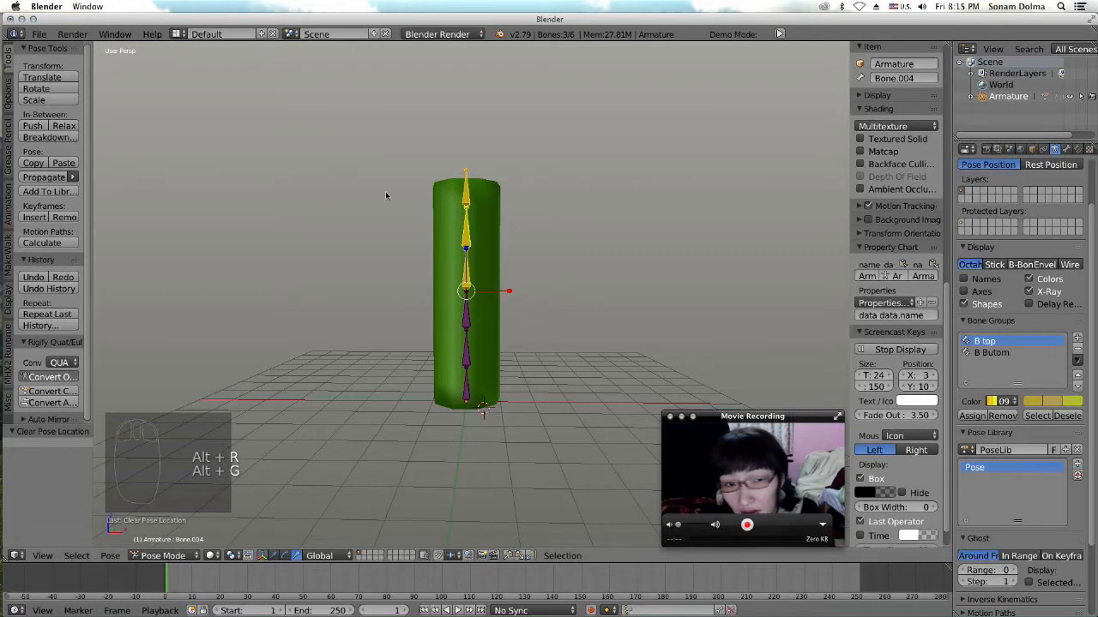
Rotate the middle upper bone about 26° and the topmost about 63° toward positive X, and store this as a new library pose.
{"action": "right_click", "coordinate": [466, 225]}
{"action": "key", "text": "r"}
{"action": "left_click", "coordinate": [553, 250]}
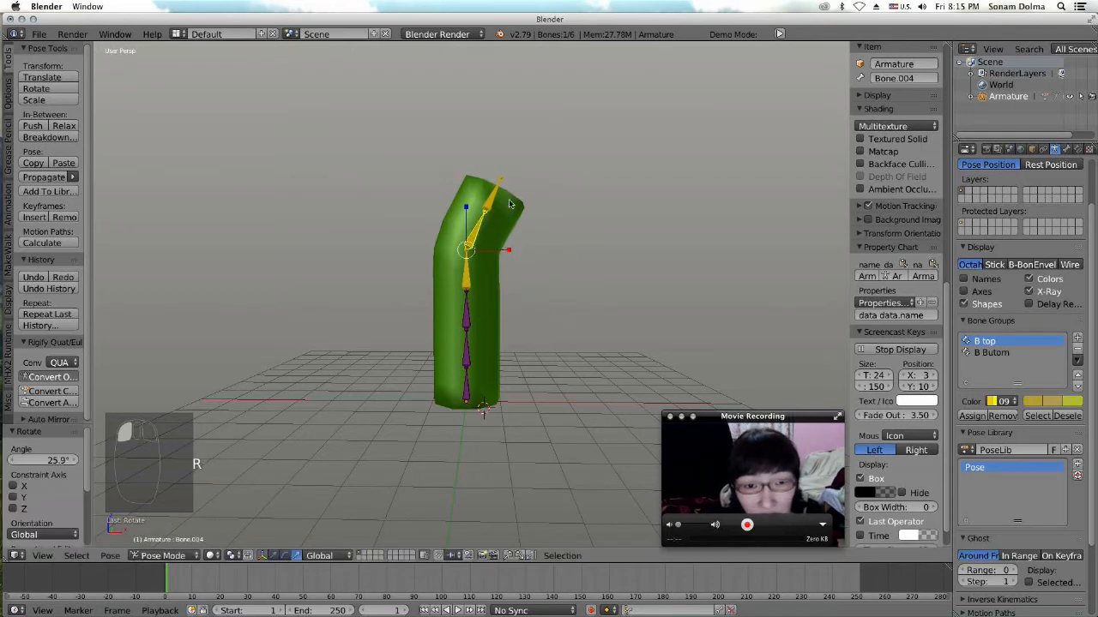
{"action": "left_click", "coordinate": [495, 193]}
{"action": "key", "text": "r"}
{"action": "left_click", "coordinate": [540, 216]}
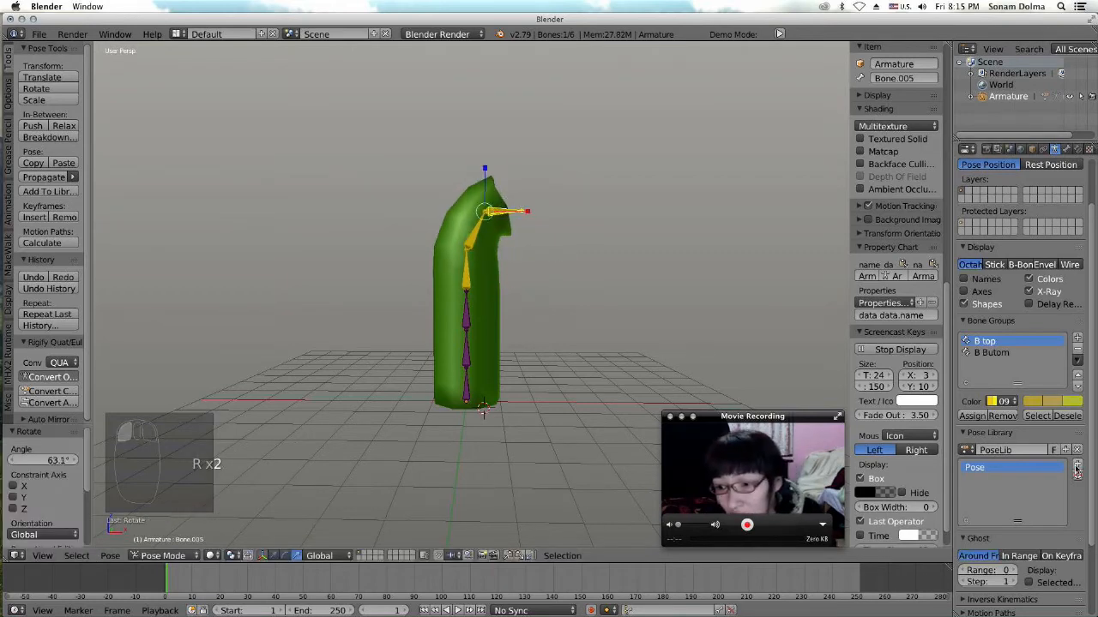
{"action": "left_click", "coordinate": [1078, 462]}
{"action": "left_click", "coordinate": [1042, 469]}
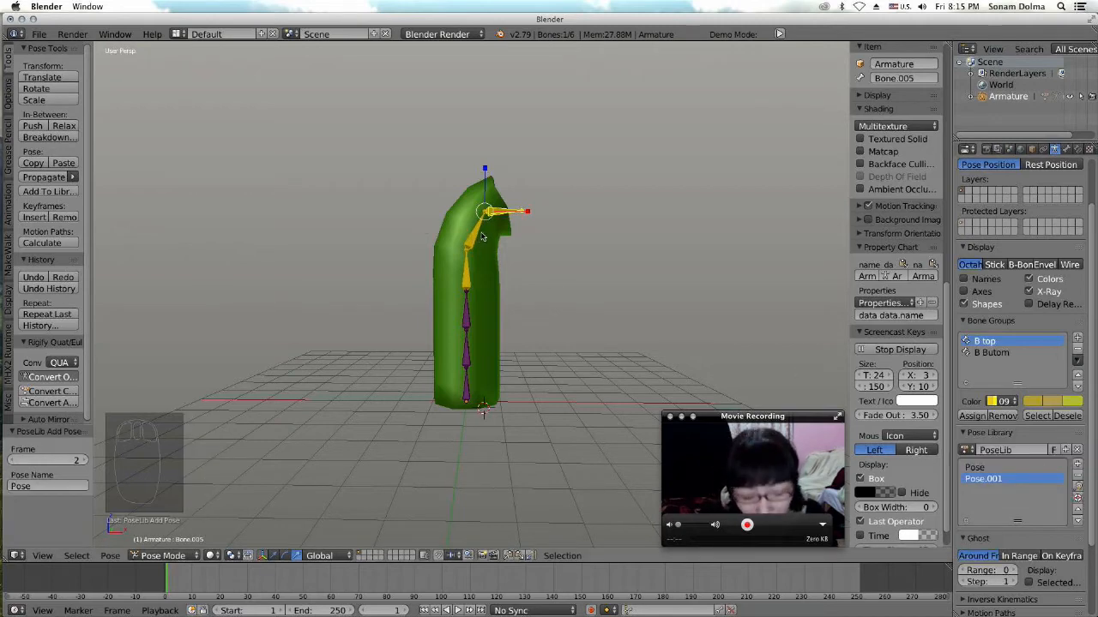
Remove Pose.001 from the pose library and clear the rotation and location of all three upper bones.
{"action": "left_click", "coordinate": [1078, 478]}
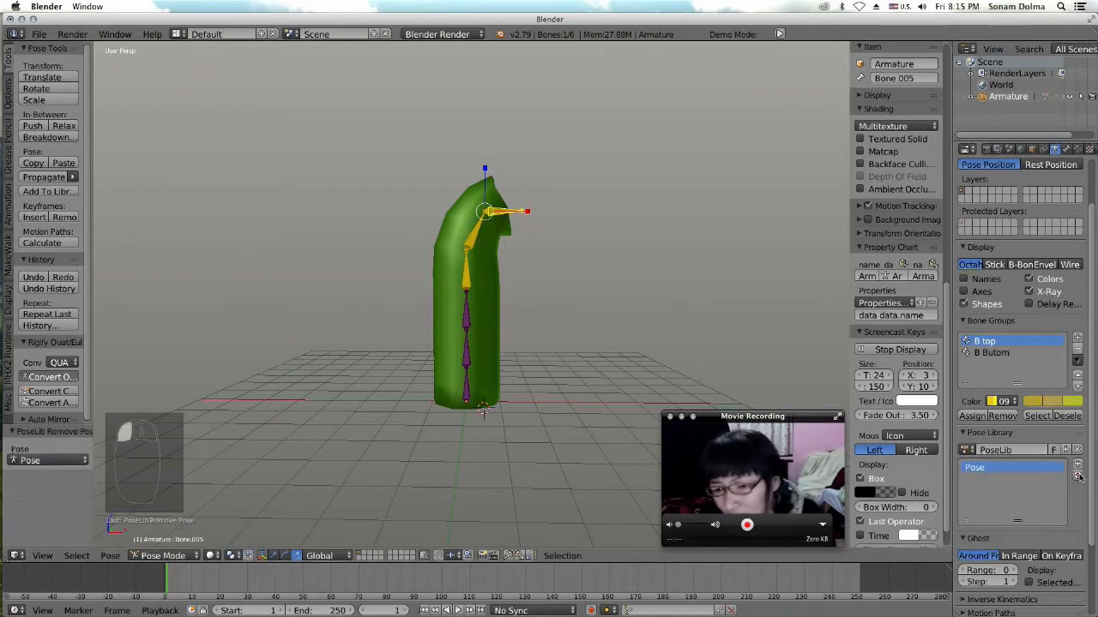
{"action": "left_click", "coordinate": [461, 259]}
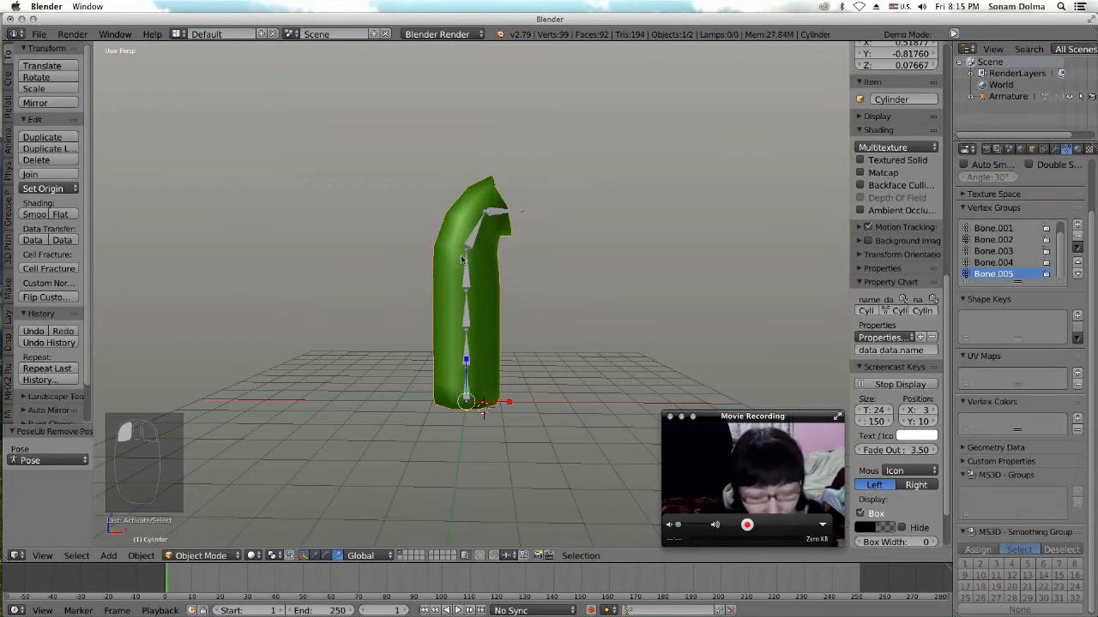
{"action": "right_click", "coordinate": [467, 265]}
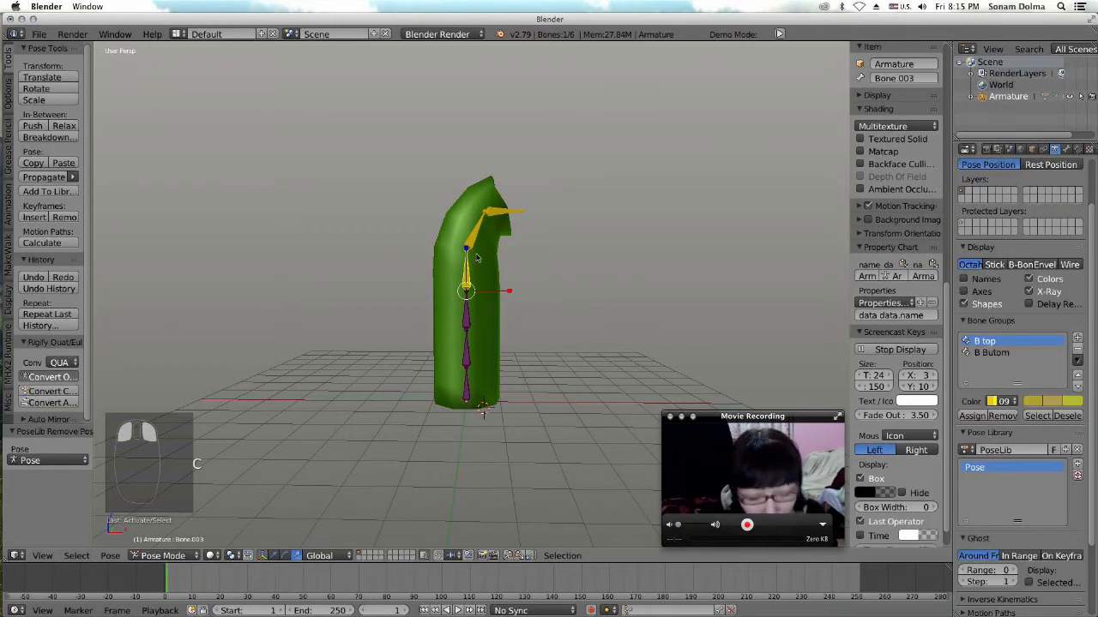
{"action": "key", "text": "c"}
{"action": "left_click_drag", "start_coordinate": [483, 241], "coordinate": [493, 235]}
{"action": "right_click", "coordinate": [563, 250]}
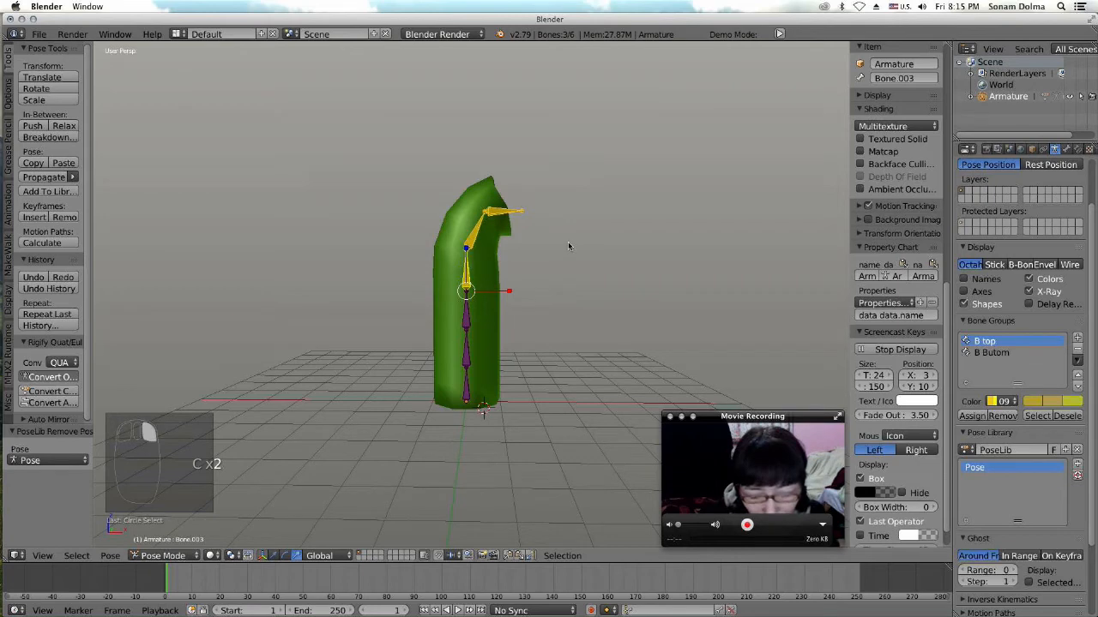
{"action": "key", "text": "alt+r"}
{"action": "key", "text": "alt+g"}
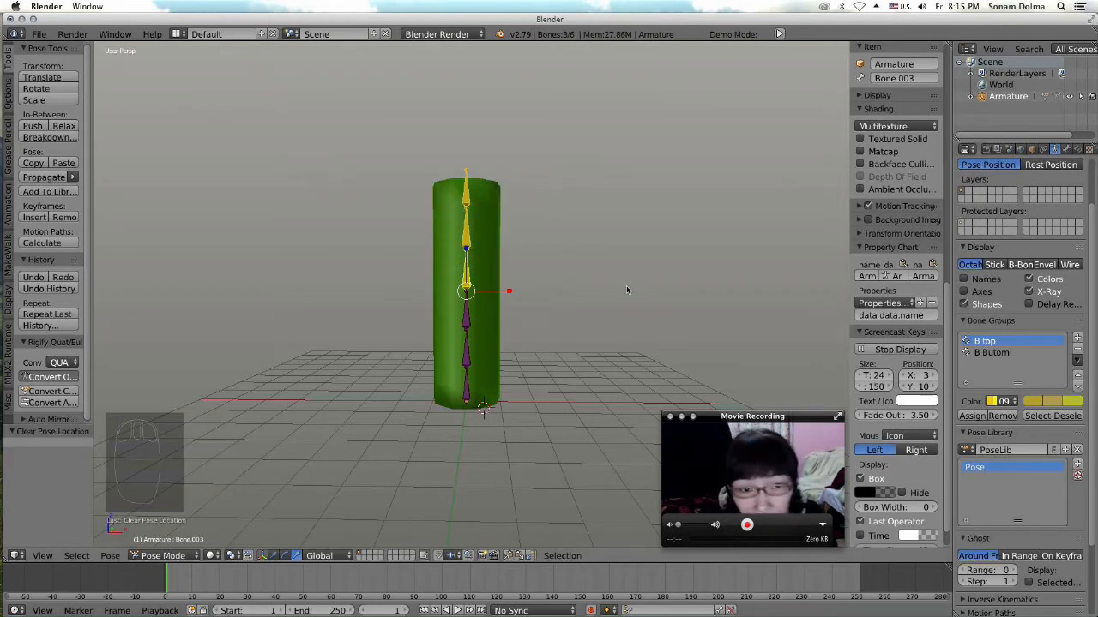
Bend the upper bones toward positive X: the middle one about 25°, the topmost about 35° and the lowest about 26°.
{"action": "right_click", "coordinate": [470, 225]}
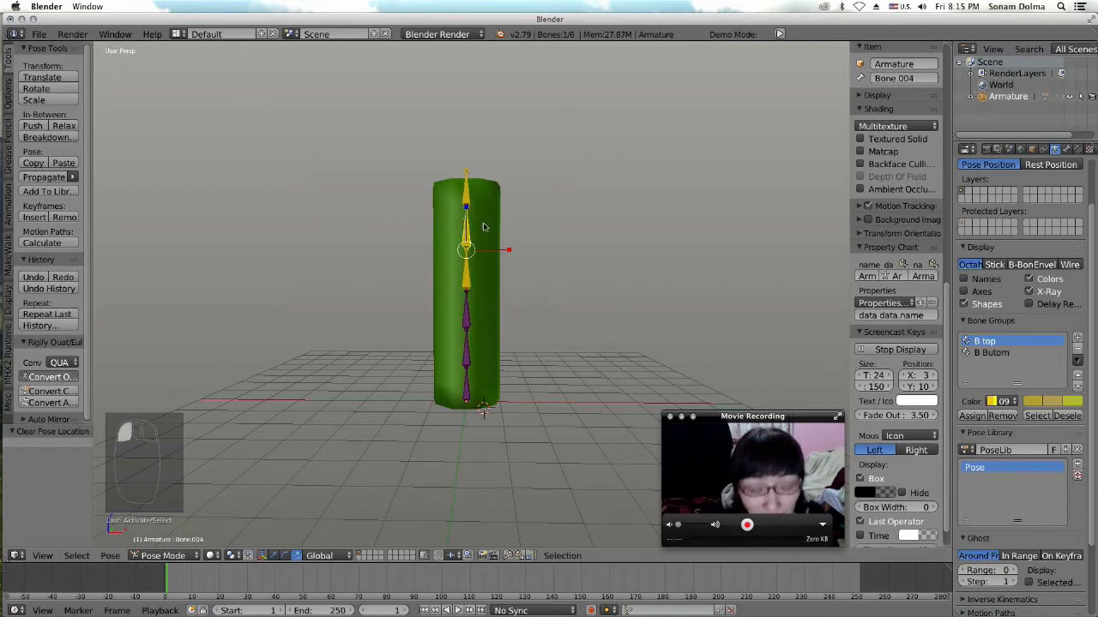
{"action": "key", "text": "r"}
{"action": "left_click", "coordinate": [542, 261]}
{"action": "left_click", "coordinate": [509, 197]}
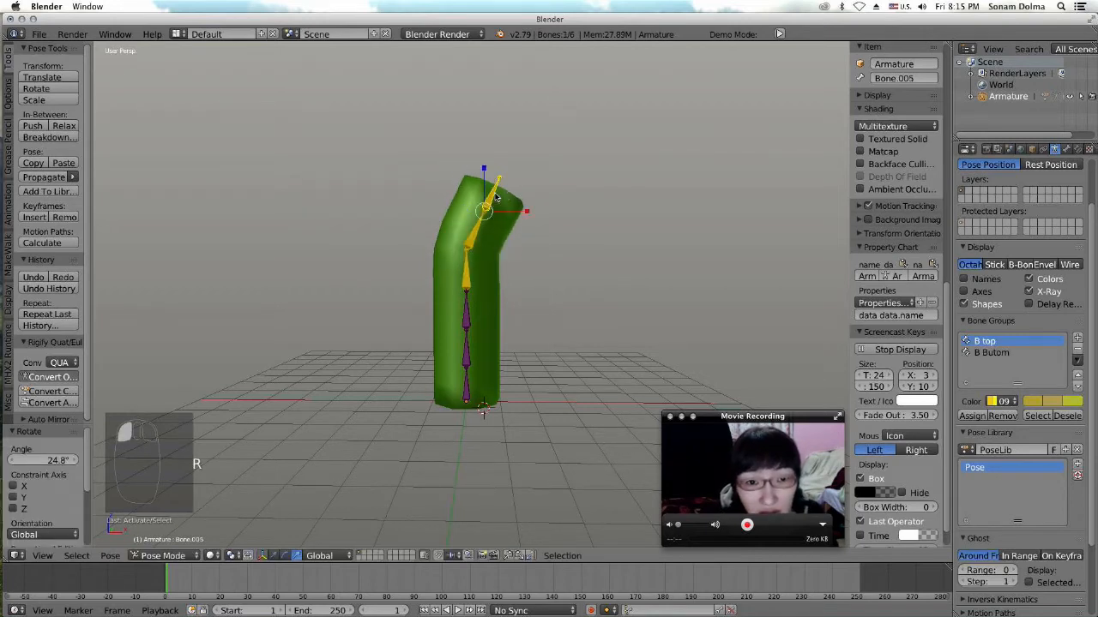
{"action": "key", "text": "r"}
{"action": "left_click", "coordinate": [547, 230]}
{"action": "right_click", "coordinate": [467, 265]}
{"action": "key", "text": "r"}
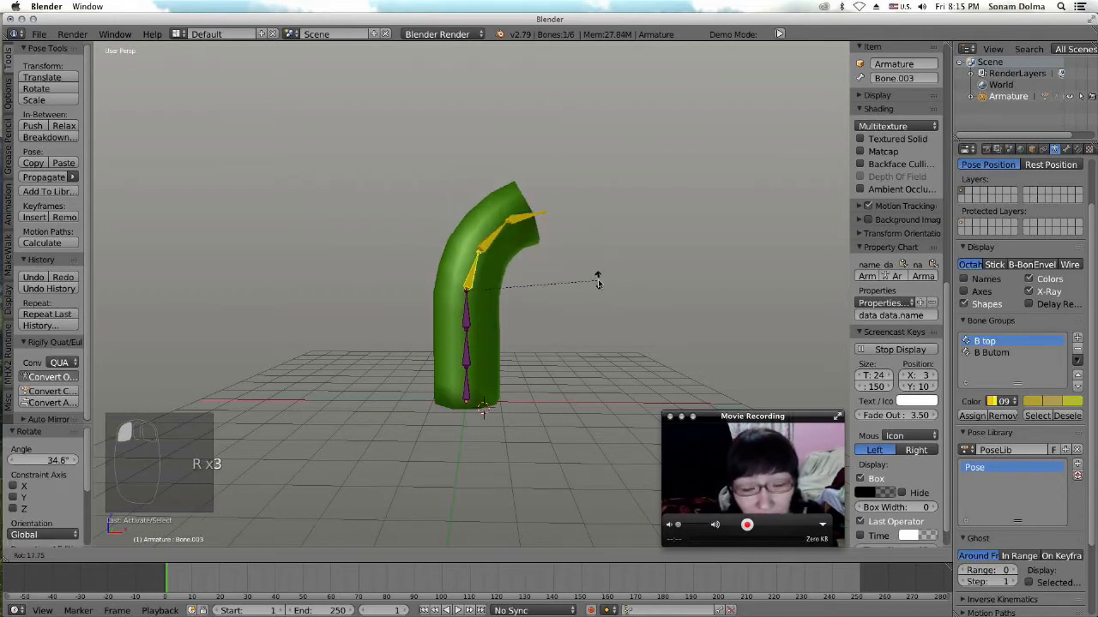
{"action": "left_click", "coordinate": [601, 297]}
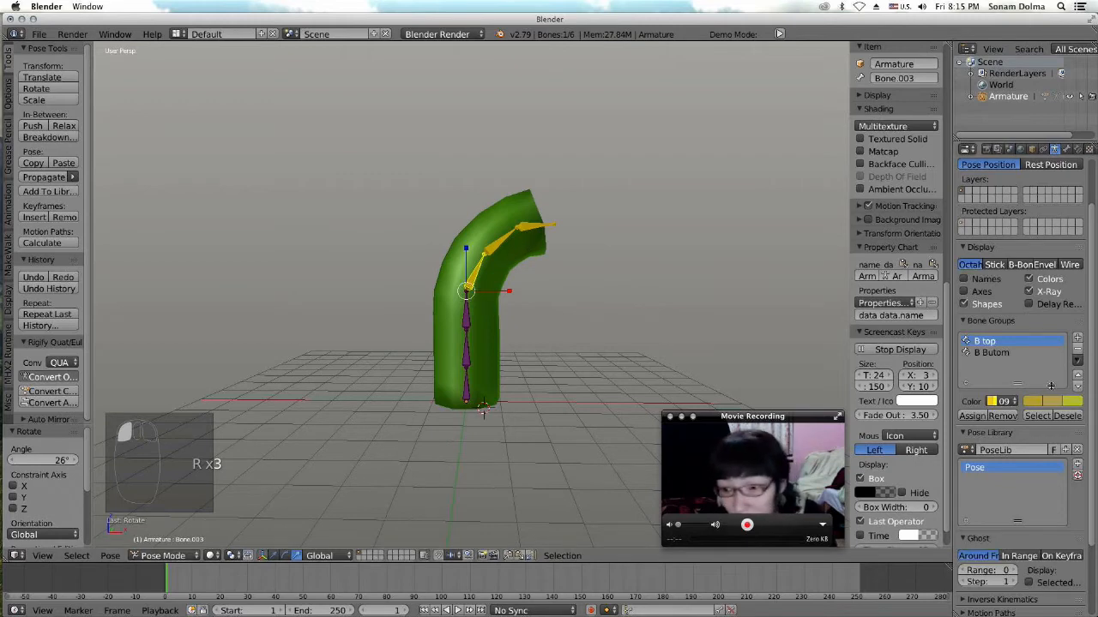
Select all bones of the B top group and store their bend as a new pose in the library.
{"action": "left_click", "coordinate": [1037, 415]}
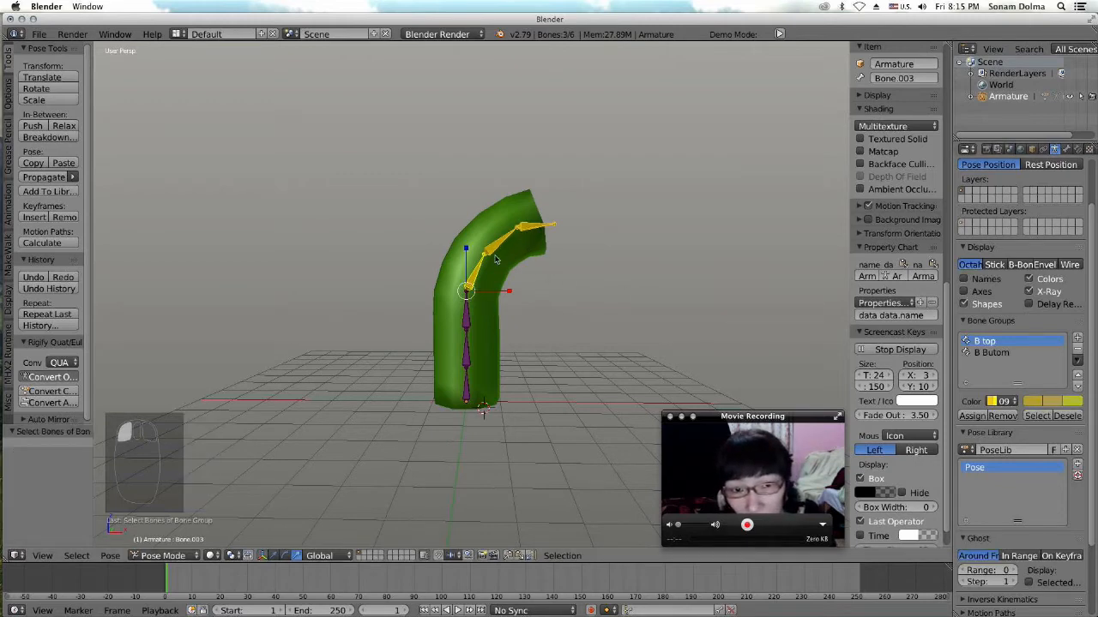
{"action": "left_click", "coordinate": [1078, 463]}
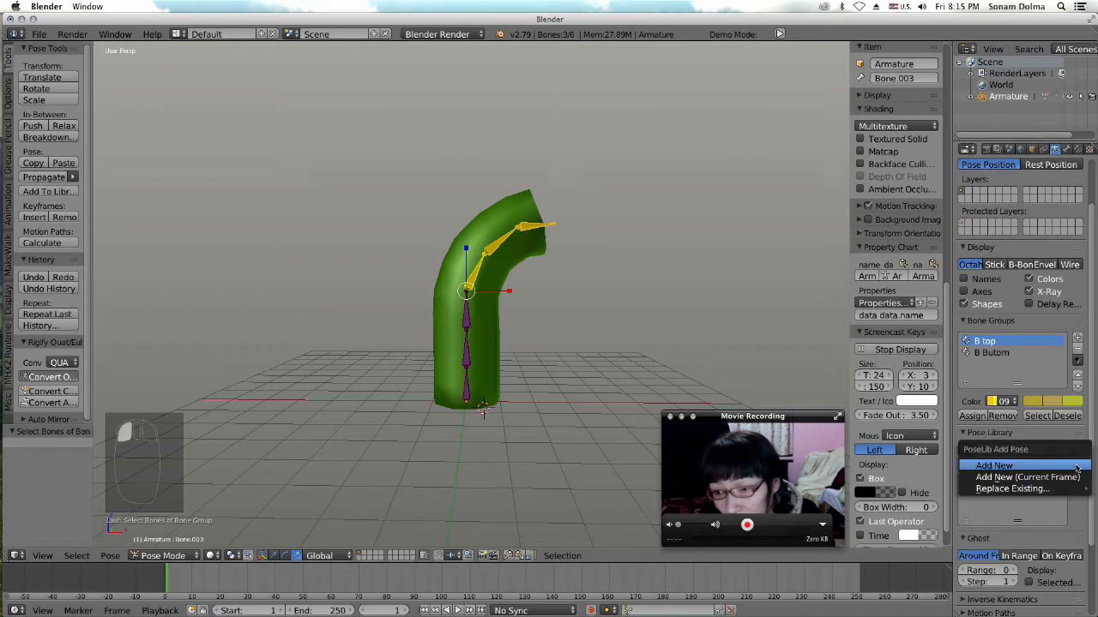
{"action": "left_click", "coordinate": [1037, 467]}
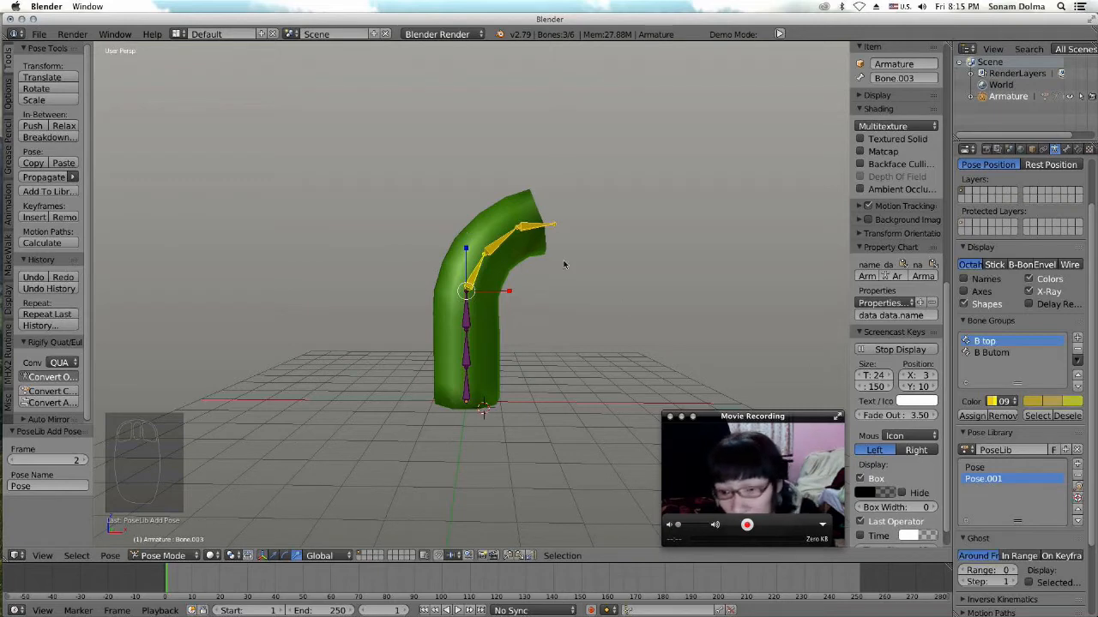
Bend the middle upper bone further toward positive X, and rotate the topmost and lowest upper bones about 25° each the same way.
{"action": "left_click", "coordinate": [536, 227]}
{"action": "key", "text": "r"}
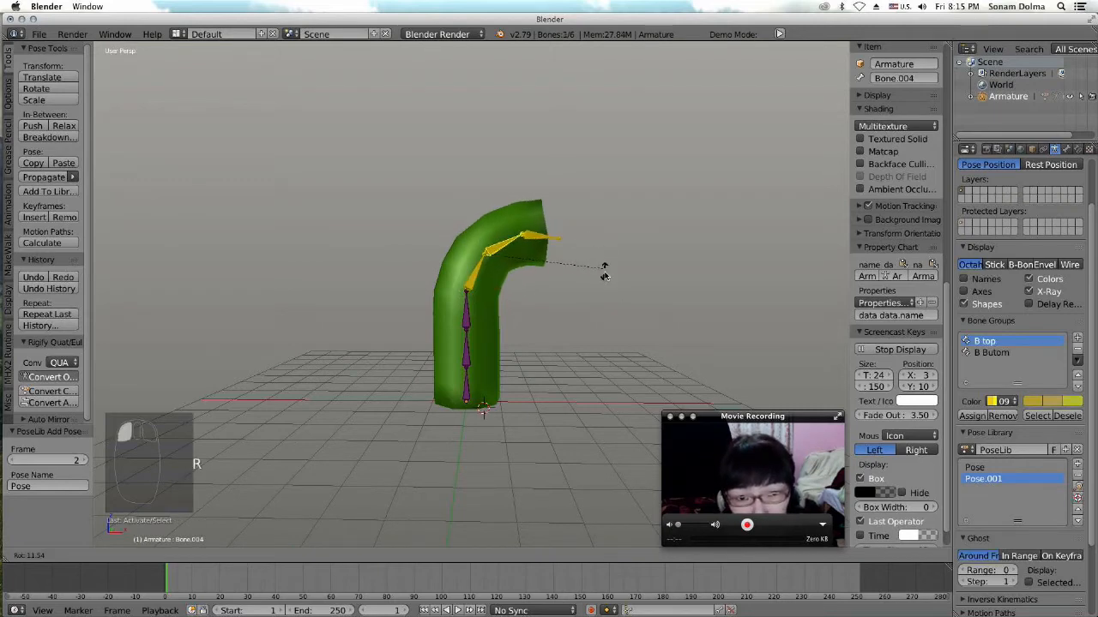
{"action": "left_click", "coordinate": [556, 253]}
{"action": "key", "text": "r"}
{"action": "left_click", "coordinate": [575, 286]}
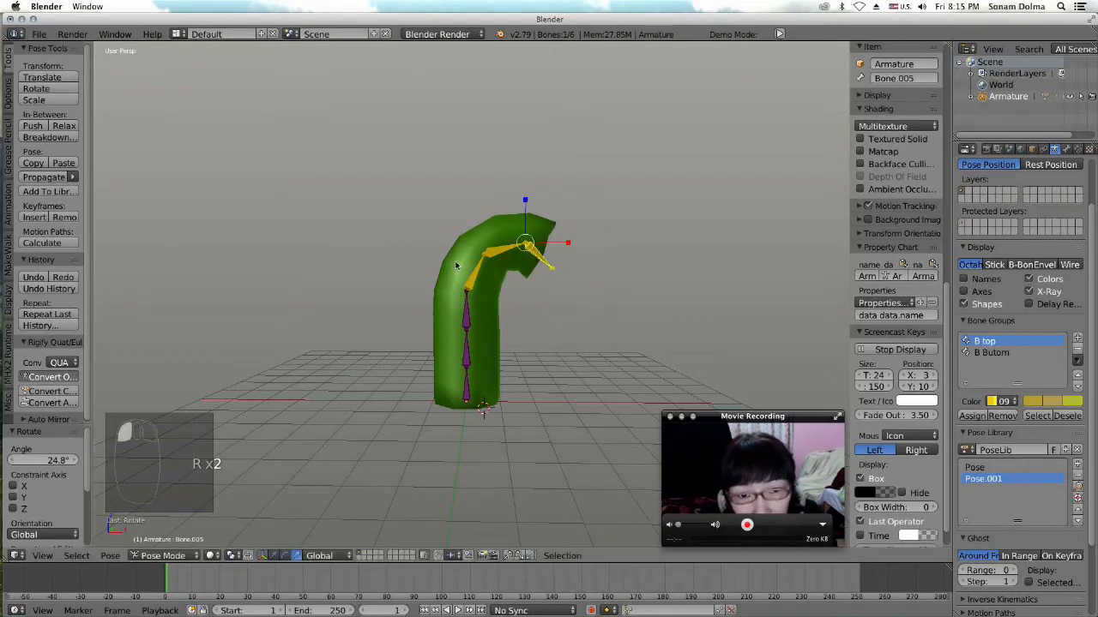
{"action": "left_click", "coordinate": [471, 268]}
{"action": "key", "text": "r"}
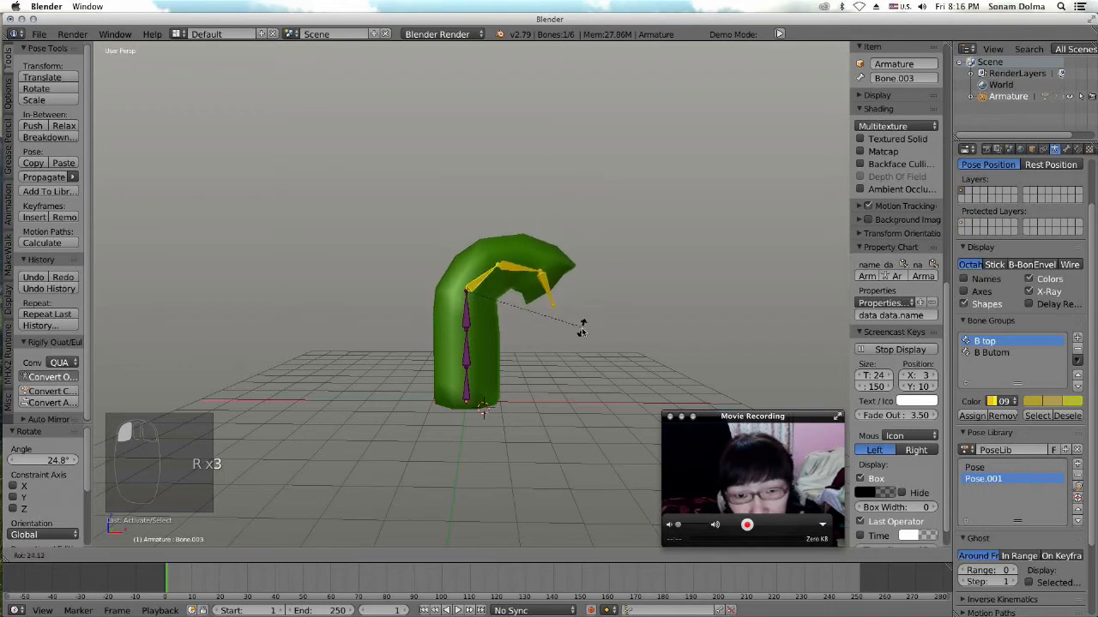
{"action": "left_click", "coordinate": [576, 319]}
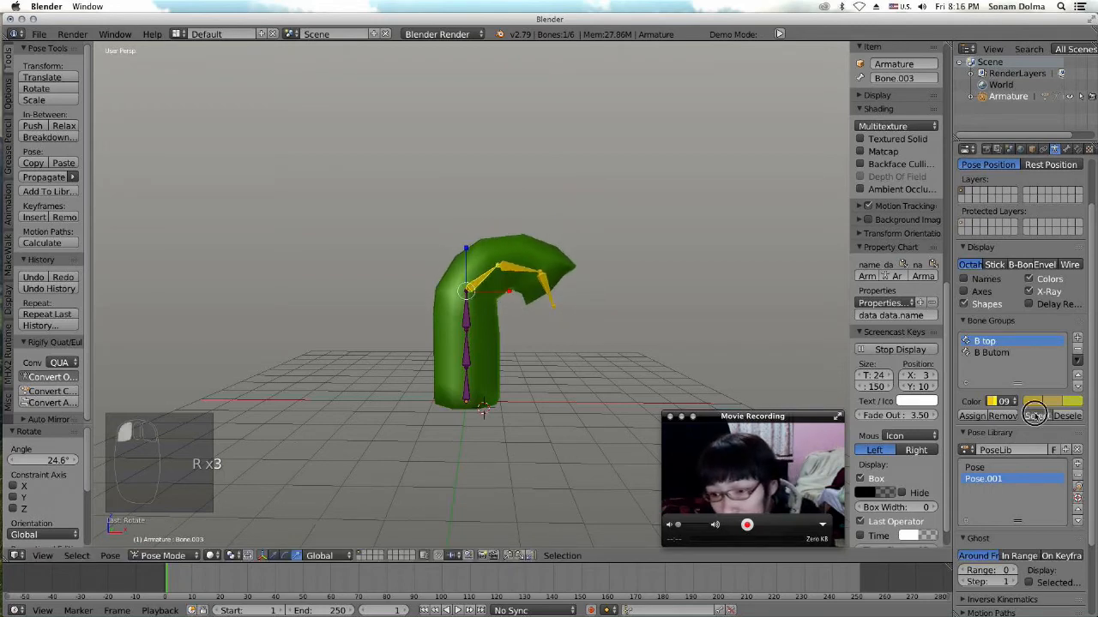
Select every bone in the B top group and add the stronger bend as another library pose.
{"action": "left_click", "coordinate": [1035, 415]}
{"action": "left_click", "coordinate": [1077, 464]}
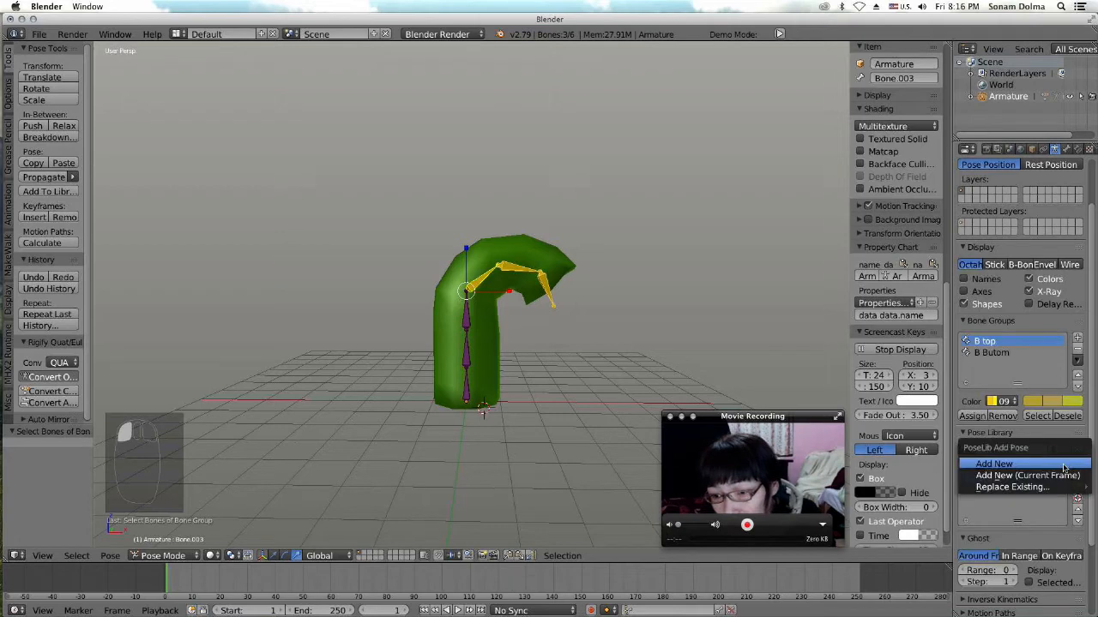
{"action": "left_click", "coordinate": [1063, 465]}
Apply the stored poses Pose.001, Pose.002 and Pose to the upper bones in turn, ending with Pose.002.
{"action": "left_click", "coordinate": [1009, 481]}
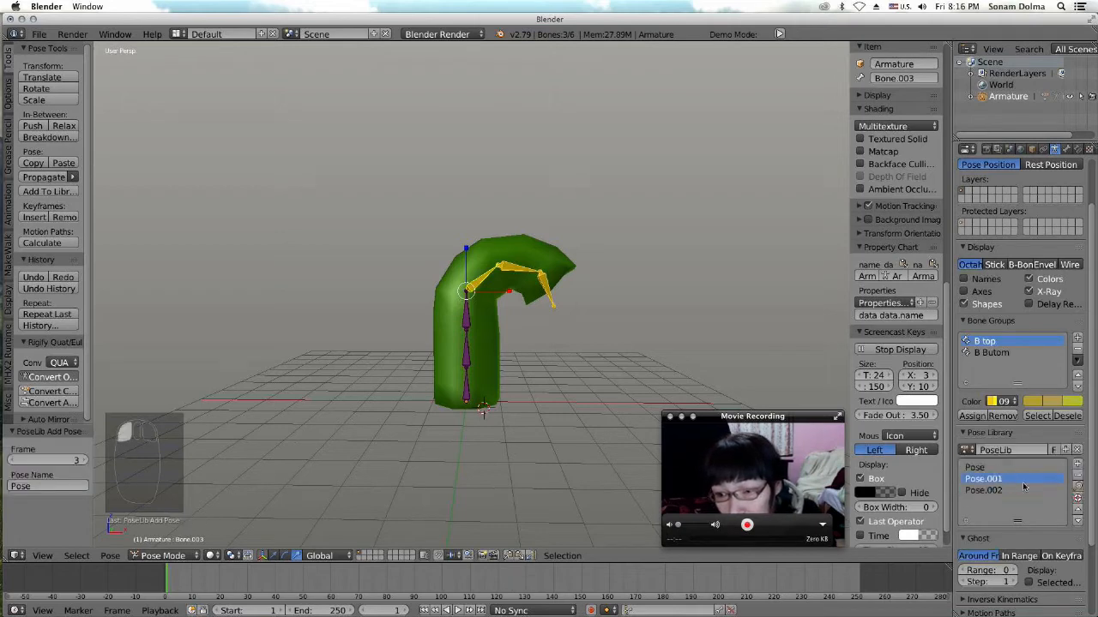
{"action": "left_click", "coordinate": [1078, 487]}
{"action": "left_click", "coordinate": [992, 490]}
{"action": "left_click", "coordinate": [1078, 487]}
{"action": "left_click", "coordinate": [996, 469]}
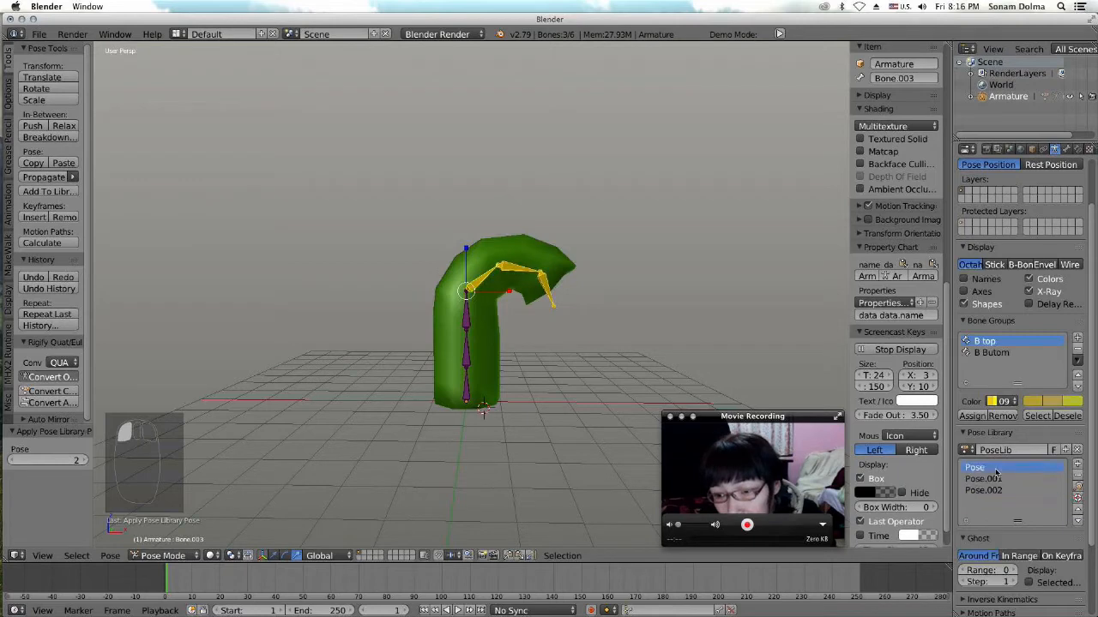
{"action": "left_click", "coordinate": [1078, 487]}
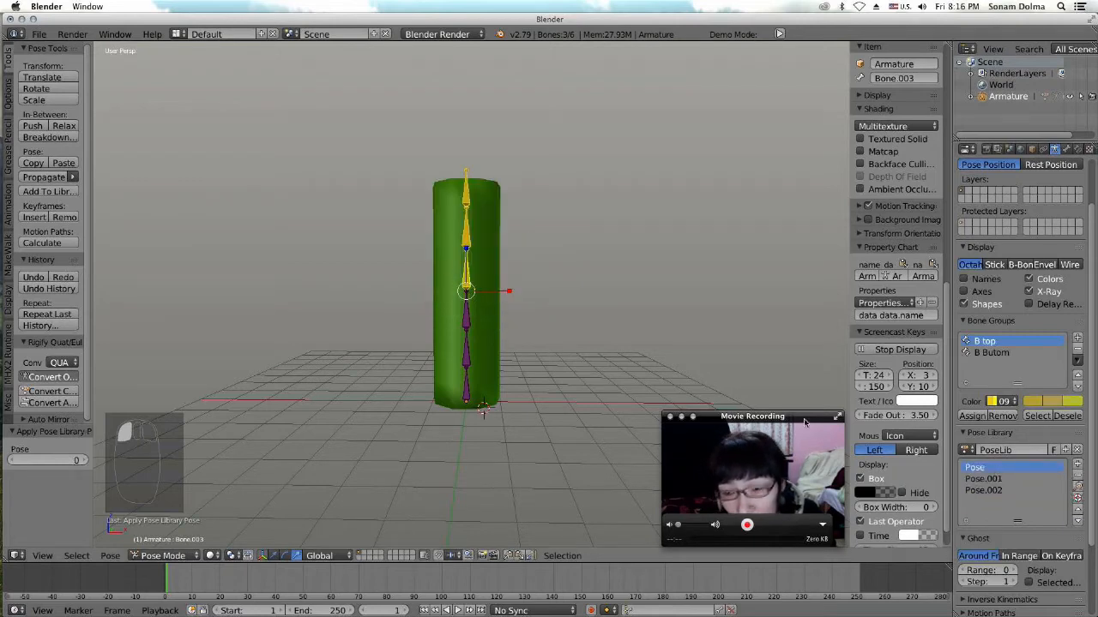
{"action": "left_click", "coordinate": [984, 491]}
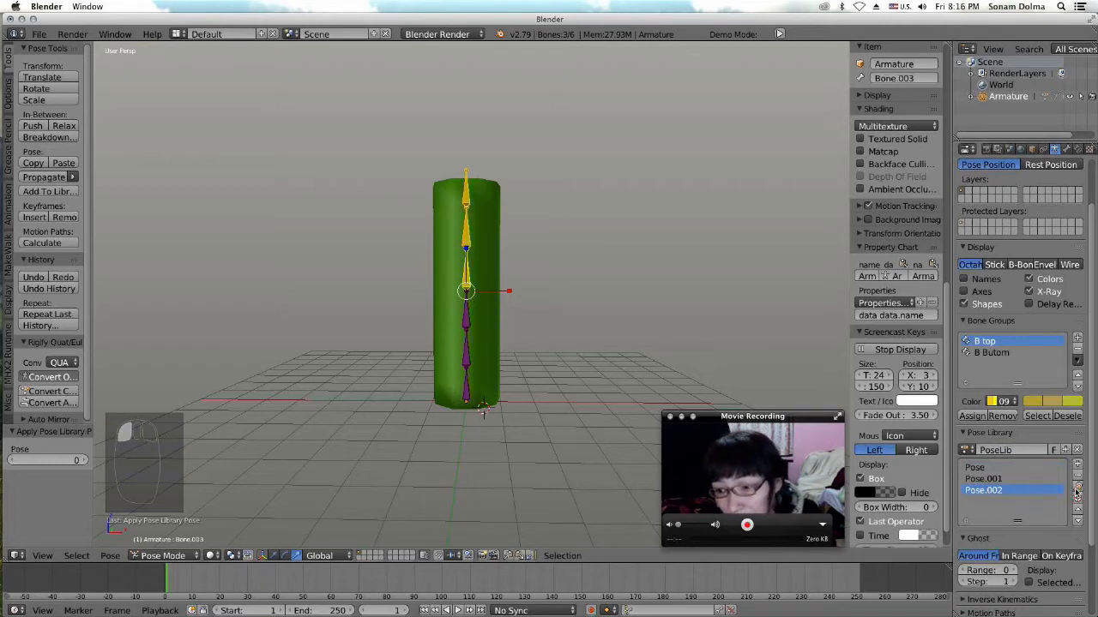
{"action": "left_click", "coordinate": [1077, 489]}
Rotate the middle upper bone slightly back upward and the topmost bone about 25° back upward.
{"action": "right_click", "coordinate": [537, 287]}
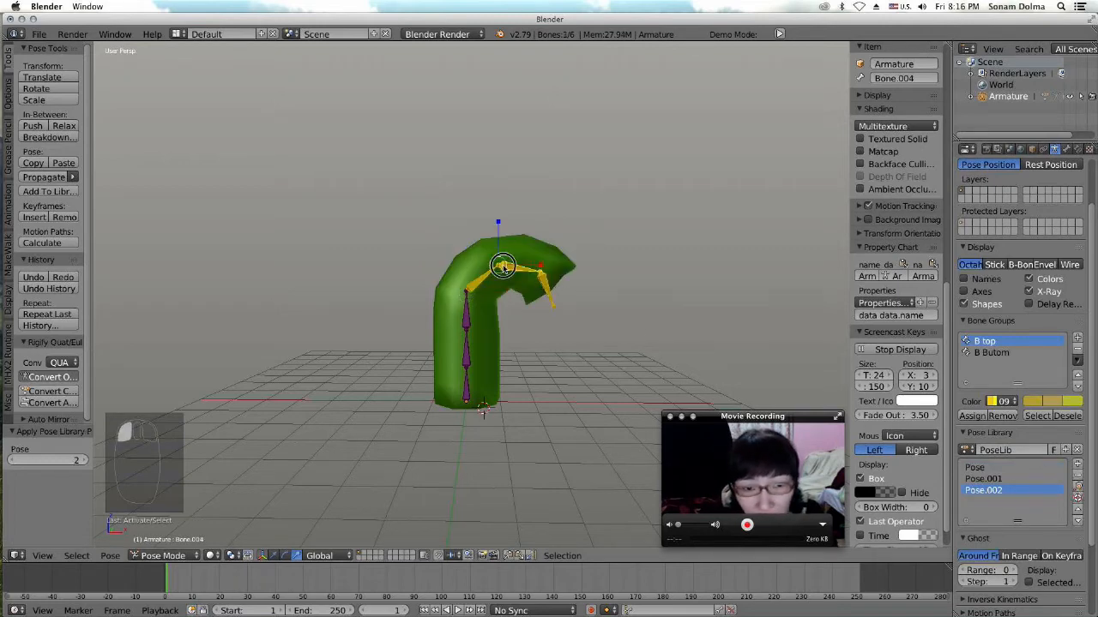
{"action": "key", "text": "r"}
{"action": "left_click", "coordinate": [592, 293]}
{"action": "left_click", "coordinate": [562, 296]}
{"action": "key", "text": "r"}
{"action": "left_click", "coordinate": [616, 278]}
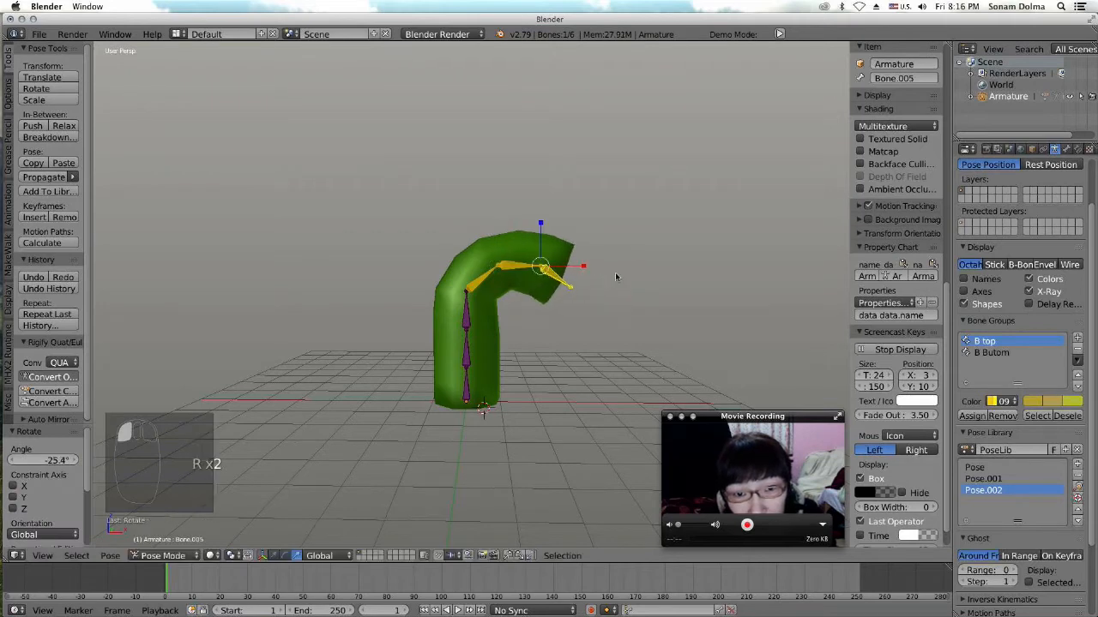
Bend the lowest upper bone further toward positive X, and rotate the topmost about 15° and the middle about 9° back upward.
{"action": "left_click", "coordinate": [482, 278]}
{"action": "key", "text": "r"}
{"action": "left_click", "coordinate": [667, 391]}
{"action": "right_click", "coordinate": [558, 294]}
{"action": "key", "text": "r"}
{"action": "left_click", "coordinate": [512, 275]}
{"action": "right_click", "coordinate": [513, 274]}
{"action": "key", "text": "r"}
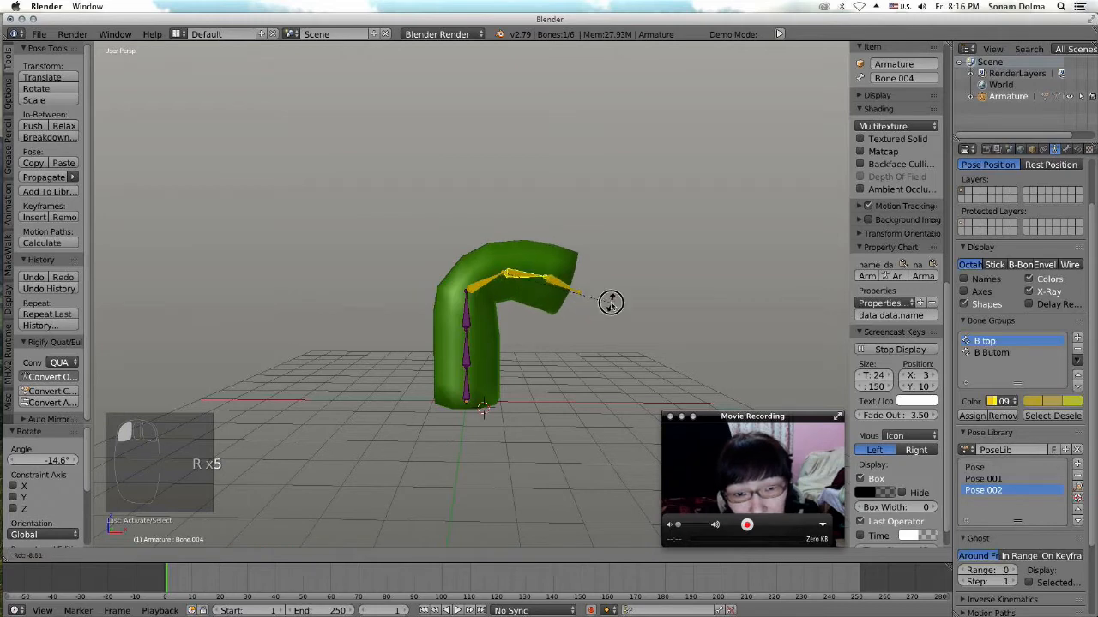
{"action": "left_click", "coordinate": [609, 300]}
Circle-select the three upper bones and add their current bend to the library as a new pose.
{"action": "key", "text": "c"}
{"action": "mouse_move", "coordinate": [525, 276]}
{"action": "left_mouse_down"}
{"action": "mouse_move", "coordinate": [544, 289]}
{"action": "mouse_move", "coordinate": [502, 287]}
{"action": "left_mouse_up"}
{"action": "right_click", "coordinate": [576, 319]}
{"action": "left_click", "coordinate": [576, 318]}
{"action": "left_click", "coordinate": [1078, 464]}
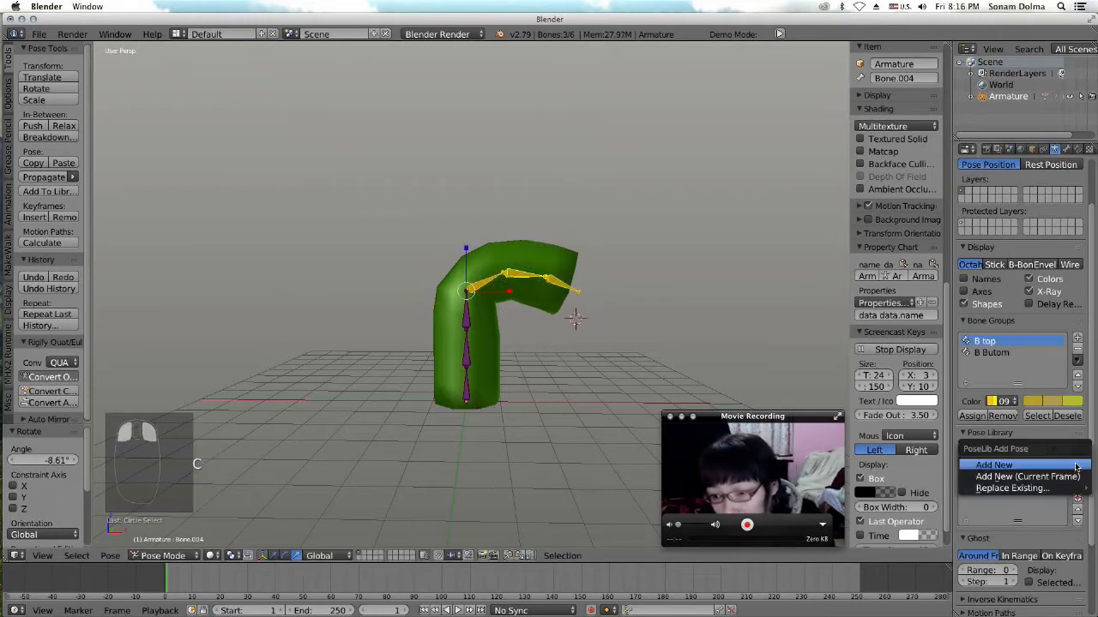
{"action": "left_click", "coordinate": [1044, 465]}
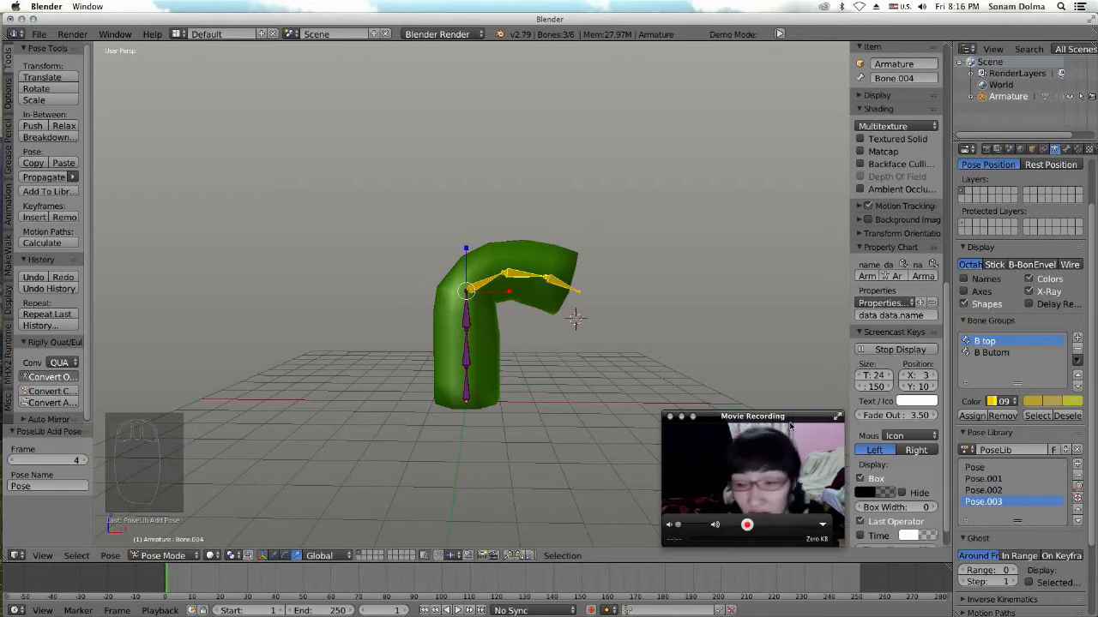
Make B Butom the active bone group and select the three lower bones of the armature.
{"action": "right_click", "coordinate": [553, 283]}
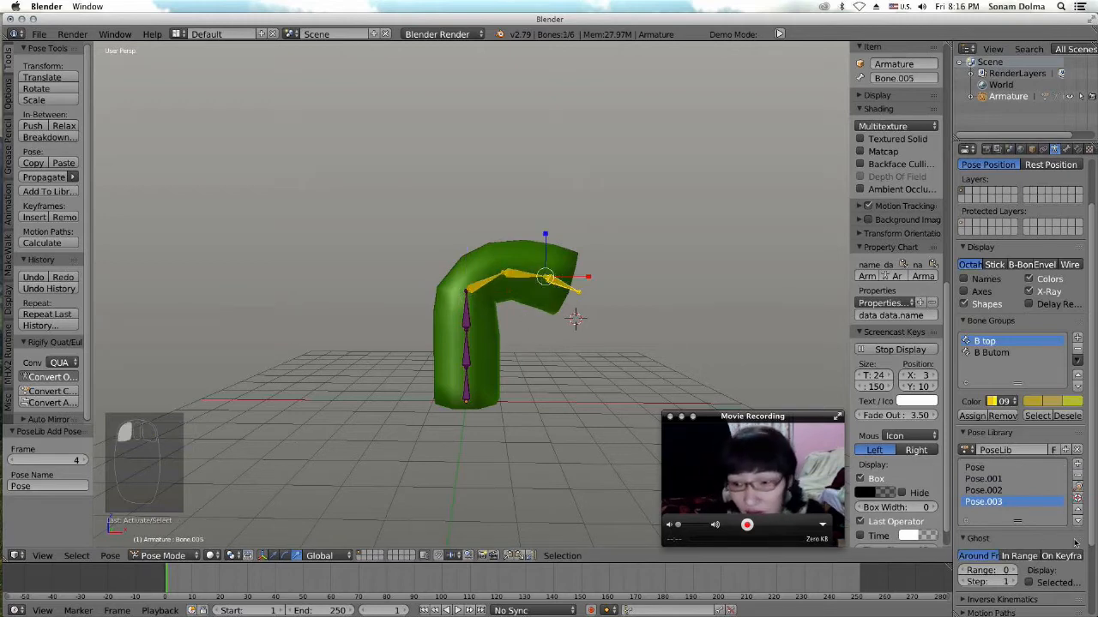
{"action": "scroll", "coordinate": [1007, 511], "scroll_direction": "down", "scroll_amount": 2}
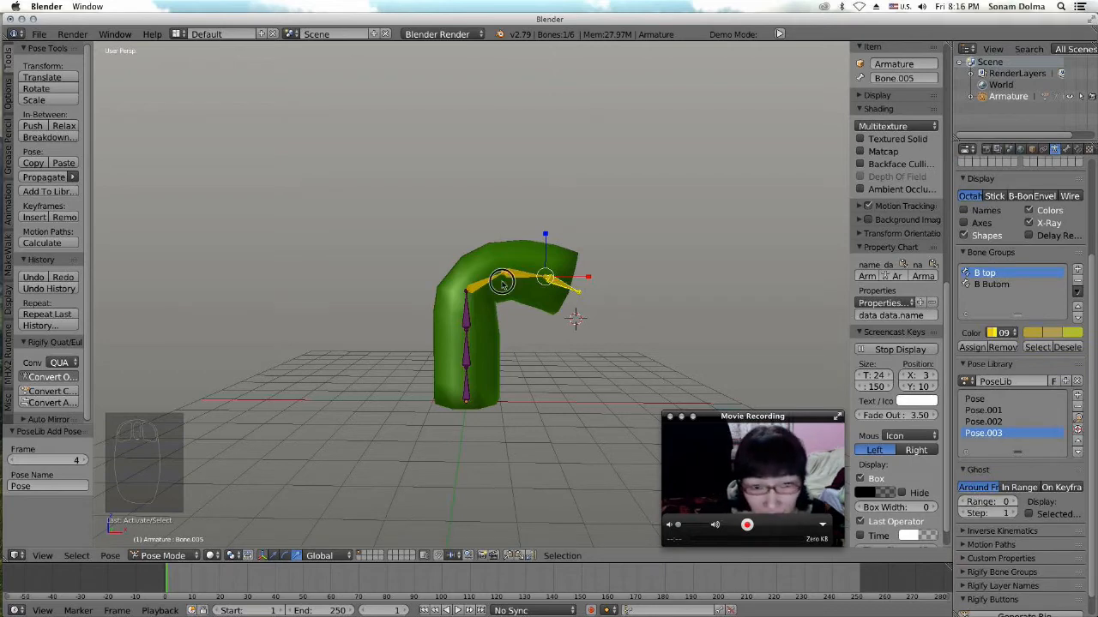
{"action": "right_click", "coordinate": [447, 331]}
{"action": "right_click", "coordinate": [465, 322]}
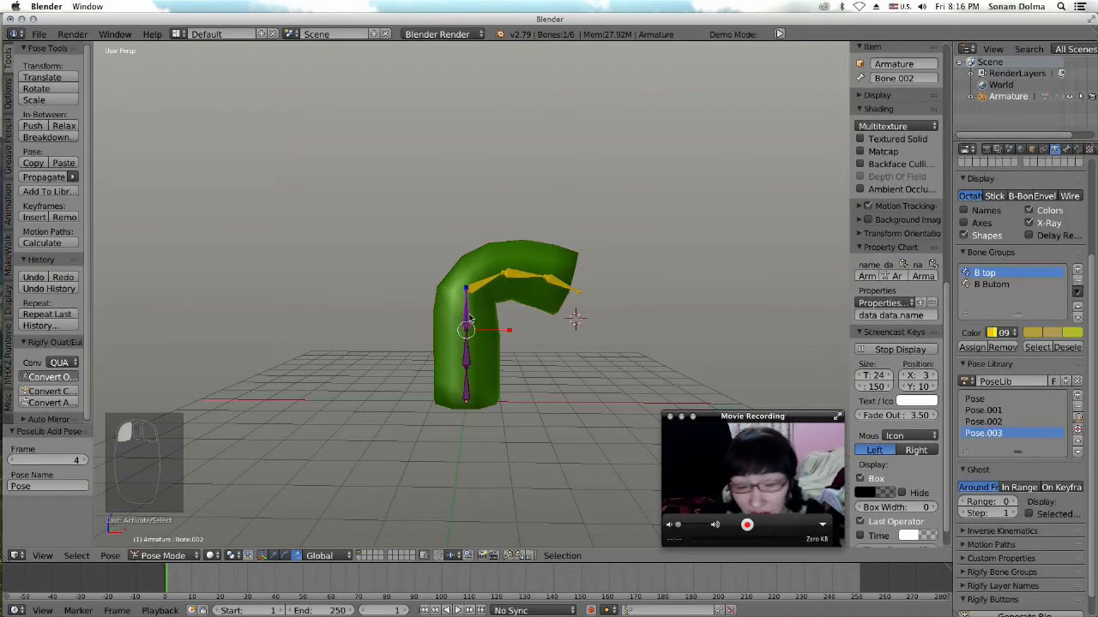
{"action": "left_click", "coordinate": [992, 285]}
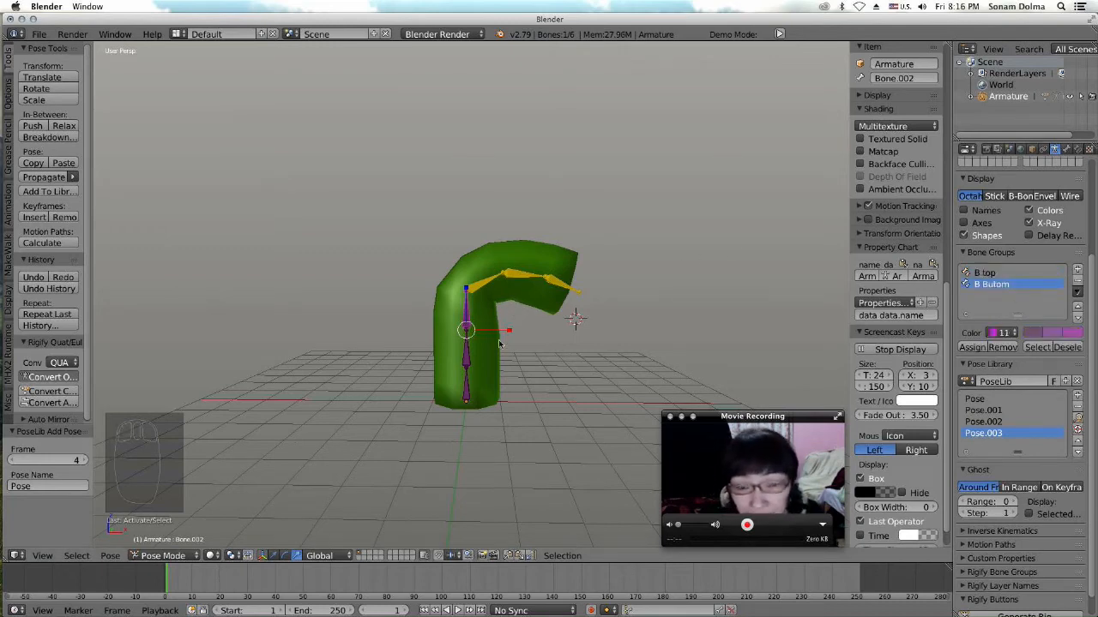
{"action": "key", "text": "c"}
{"action": "mouse_move", "coordinate": [478, 346]}
{"action": "left_mouse_down"}
{"action": "mouse_move", "coordinate": [466, 347]}
{"action": "mouse_move", "coordinate": [464, 388]}
{"action": "left_mouse_up"}
{"action": "right_click", "coordinate": [481, 391]}
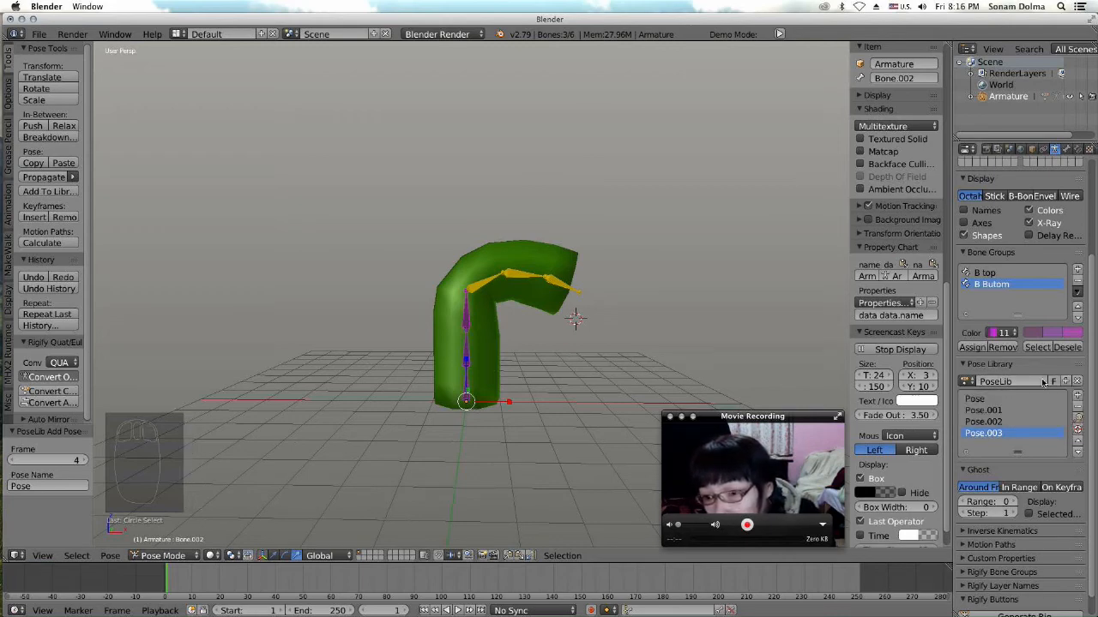
{"action": "left_click", "coordinate": [1054, 382]}
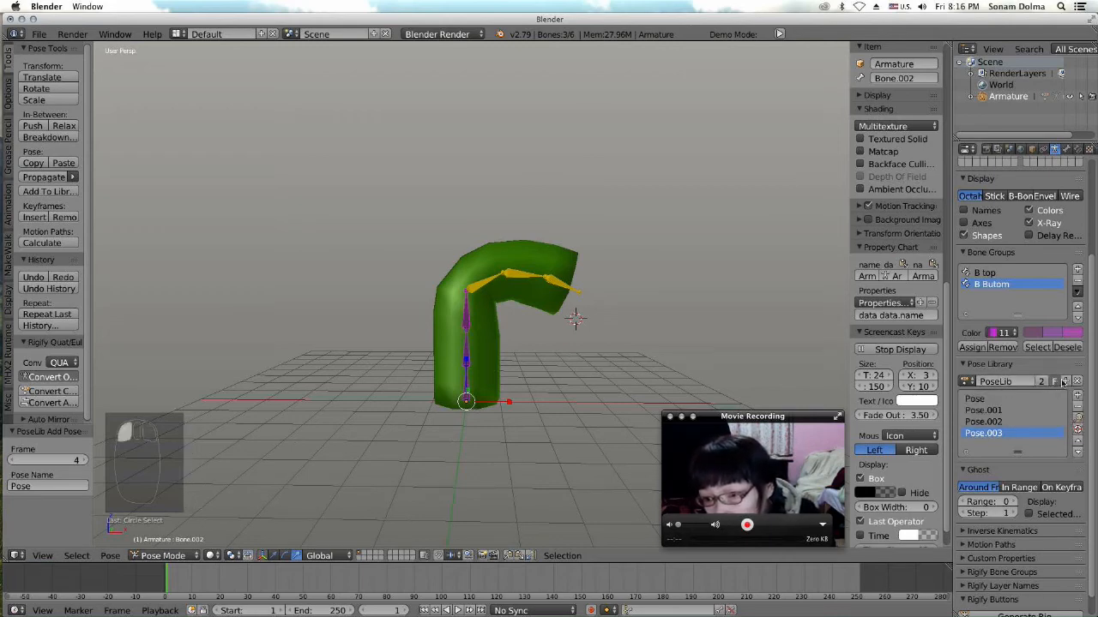
{"action": "left_click", "coordinate": [1065, 381]}
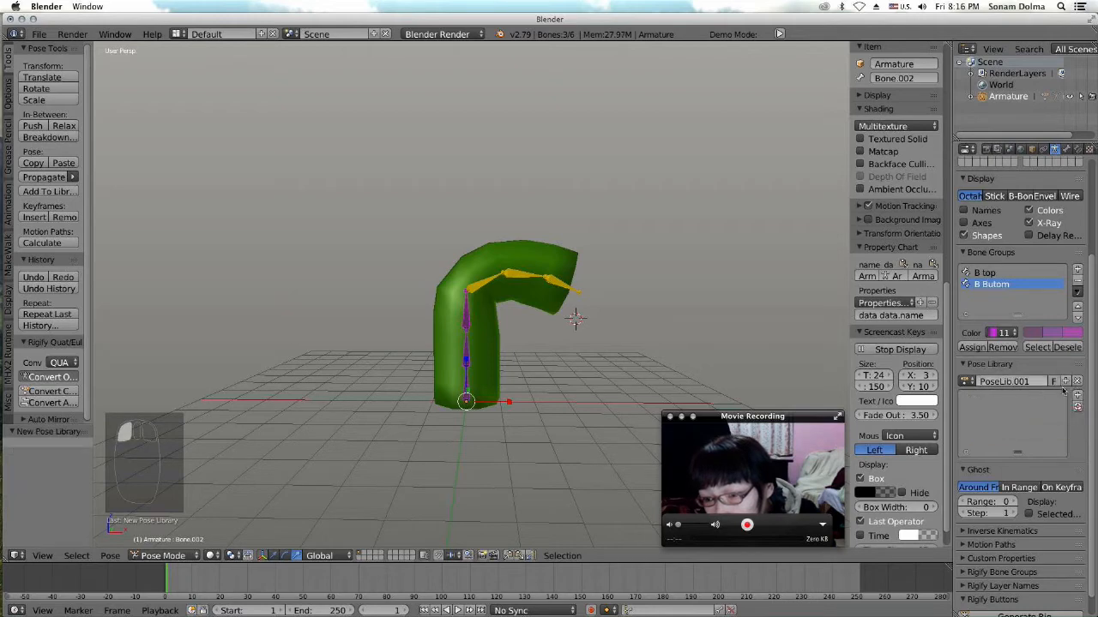
{"action": "left_click", "coordinate": [1079, 381]}
{"action": "left_click", "coordinate": [1040, 383]}
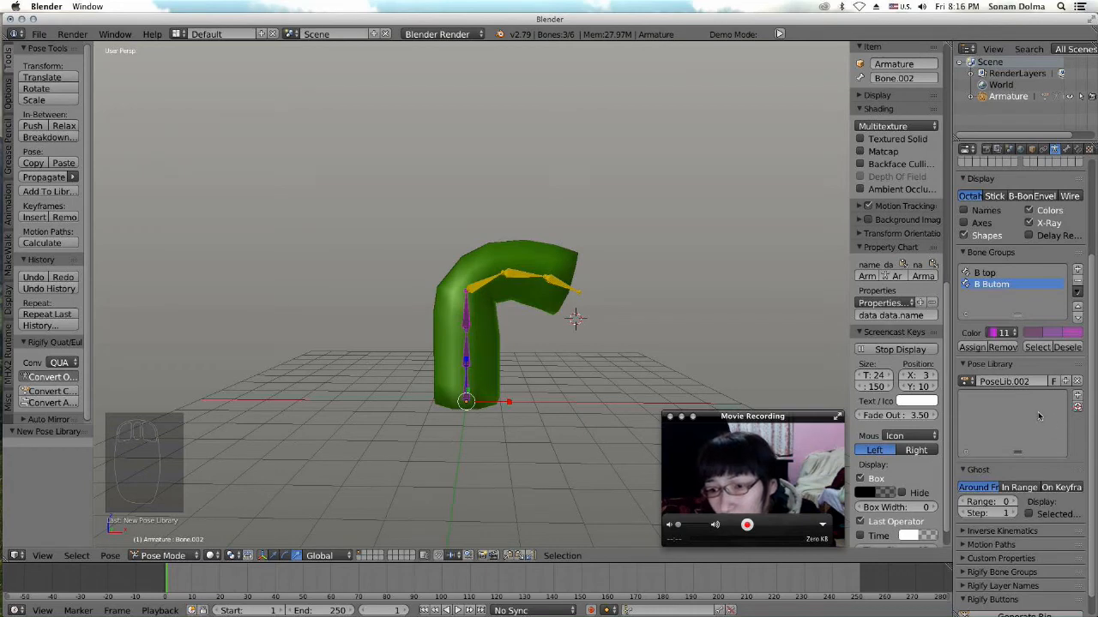
{"action": "left_click", "coordinate": [34, 278]}
{"action": "left_click", "coordinate": [35, 278]}
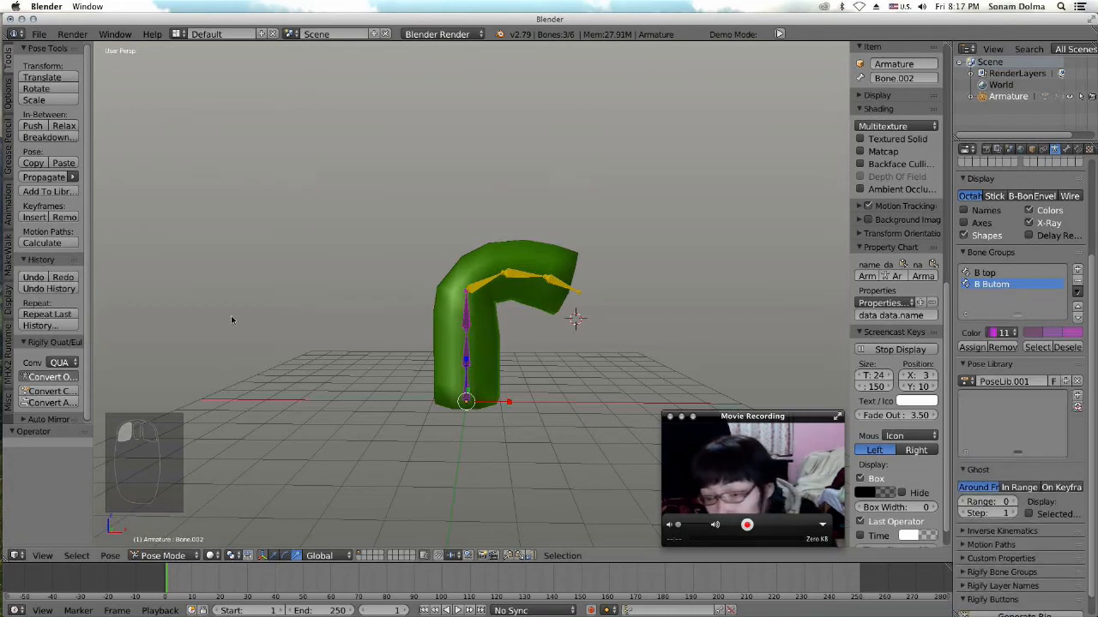
{"action": "left_click", "coordinate": [28, 277]}
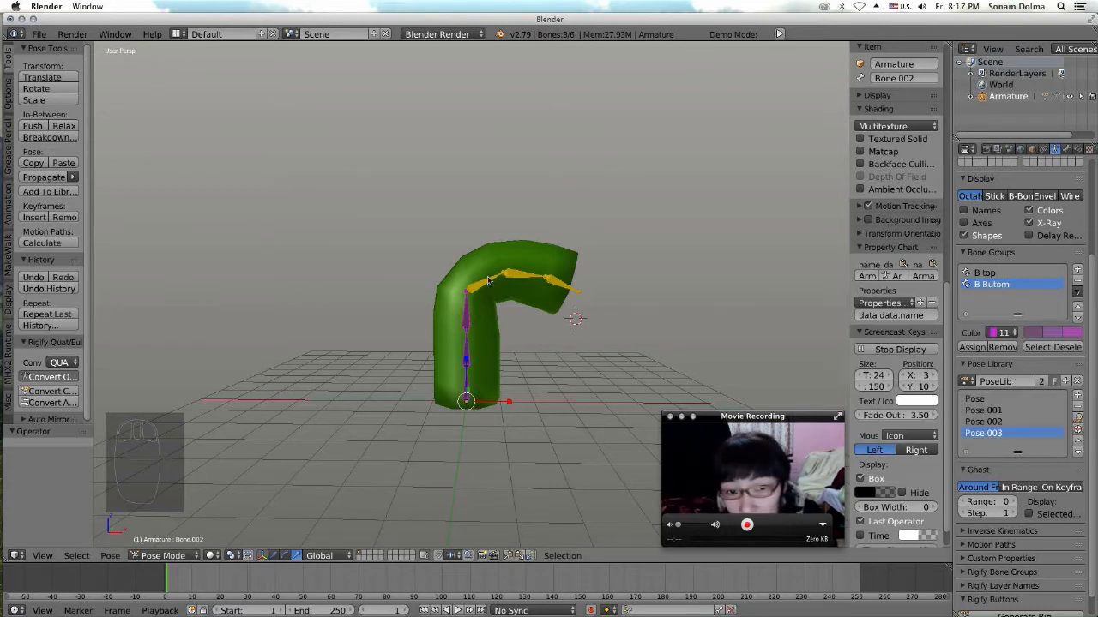
Add the straight pose of the three lower bones to PoseLib as a new pose.
{"action": "left_click", "coordinate": [1080, 397]}
{"action": "left_click", "coordinate": [1076, 397]}
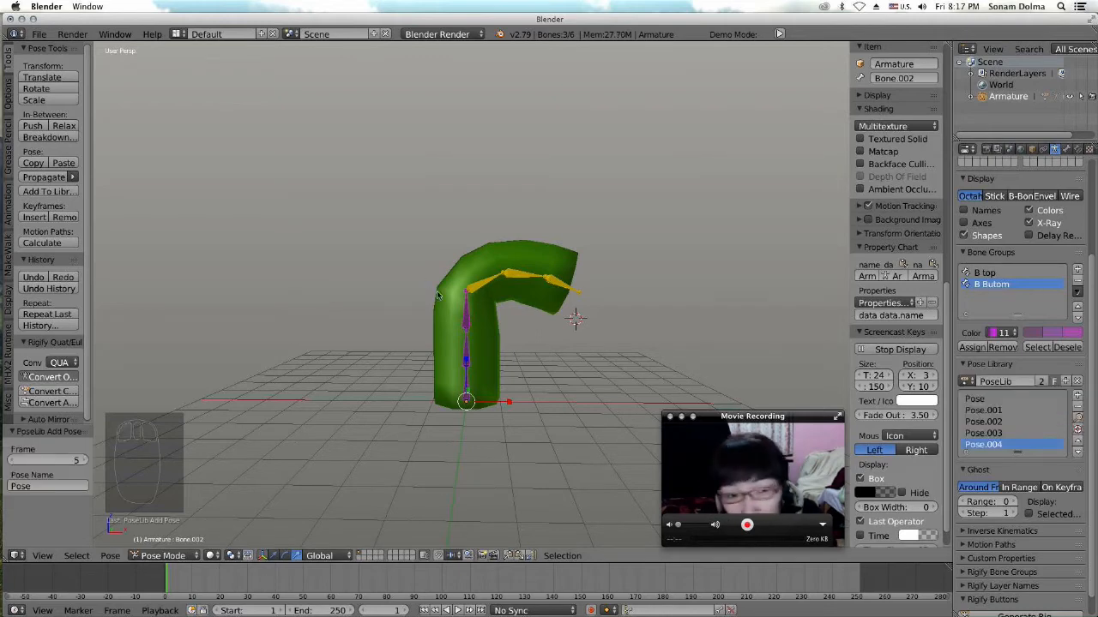
Bend Bone.002 and Bone.001 toward positive X, Bone.001 by about 18°, and add the B Butom group's bend as a new pose.
{"action": "left_click", "coordinate": [463, 309]}
{"action": "key", "text": "r"}
{"action": "left_click", "coordinate": [557, 351]}
{"action": "left_click", "coordinate": [465, 349]}
{"action": "key", "text": "r"}
{"action": "left_click", "coordinate": [541, 386]}
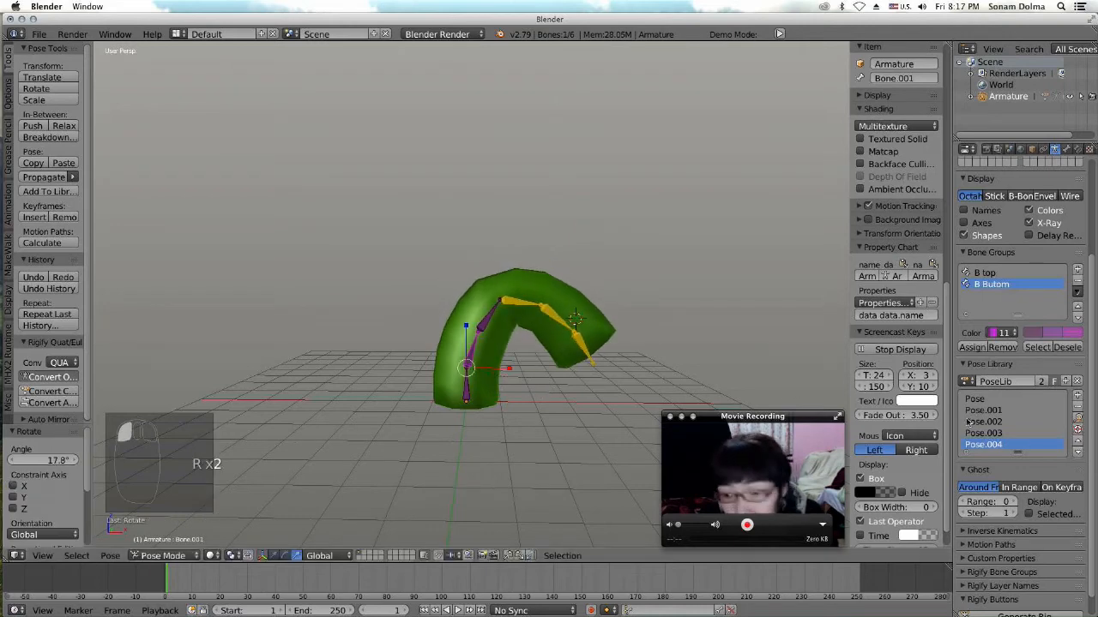
{"action": "left_click", "coordinate": [1037, 347]}
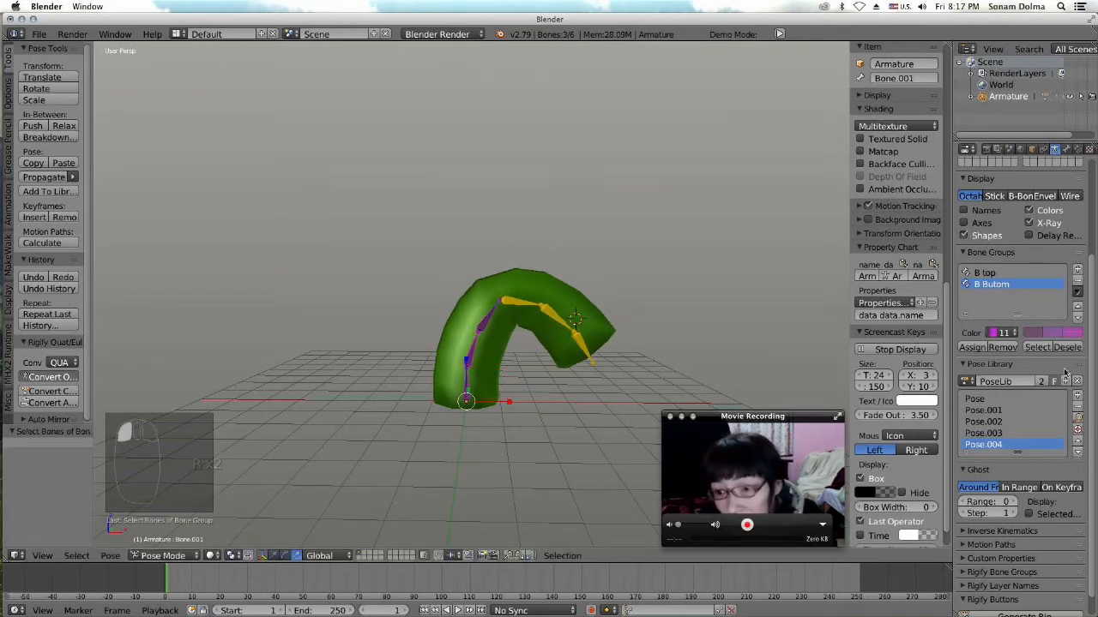
{"action": "left_click", "coordinate": [1078, 381]}
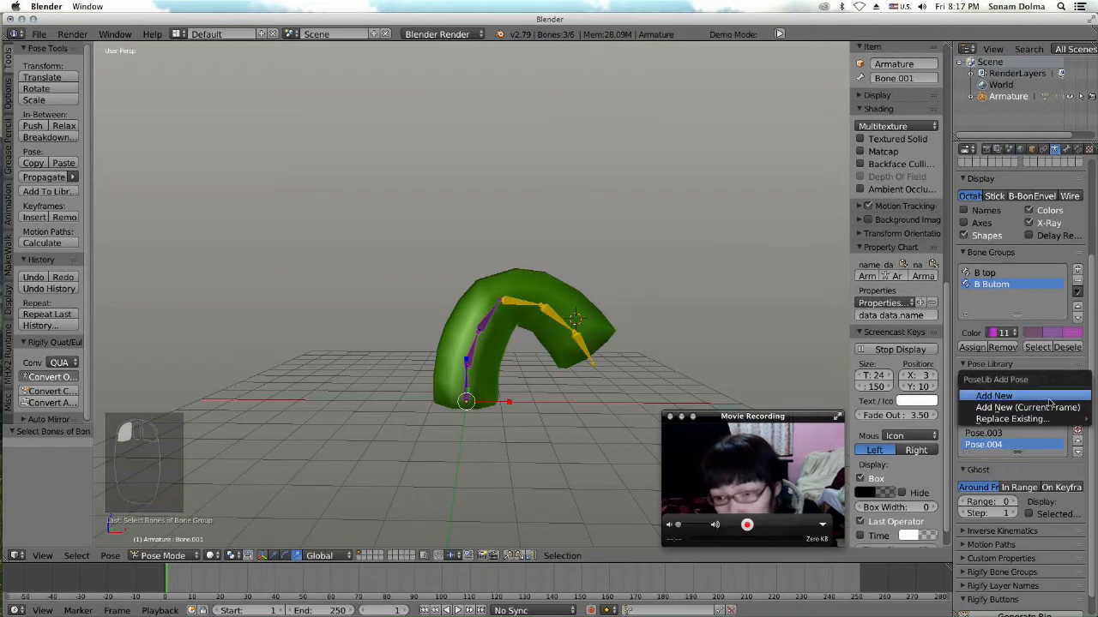
{"action": "left_click", "coordinate": [1048, 400]}
Bend Bone.002 further and Bone.001 by about another 14°, and store the B Butom group's stronger bend as a new pose.
{"action": "left_click", "coordinate": [482, 332]}
{"action": "key", "text": "r"}
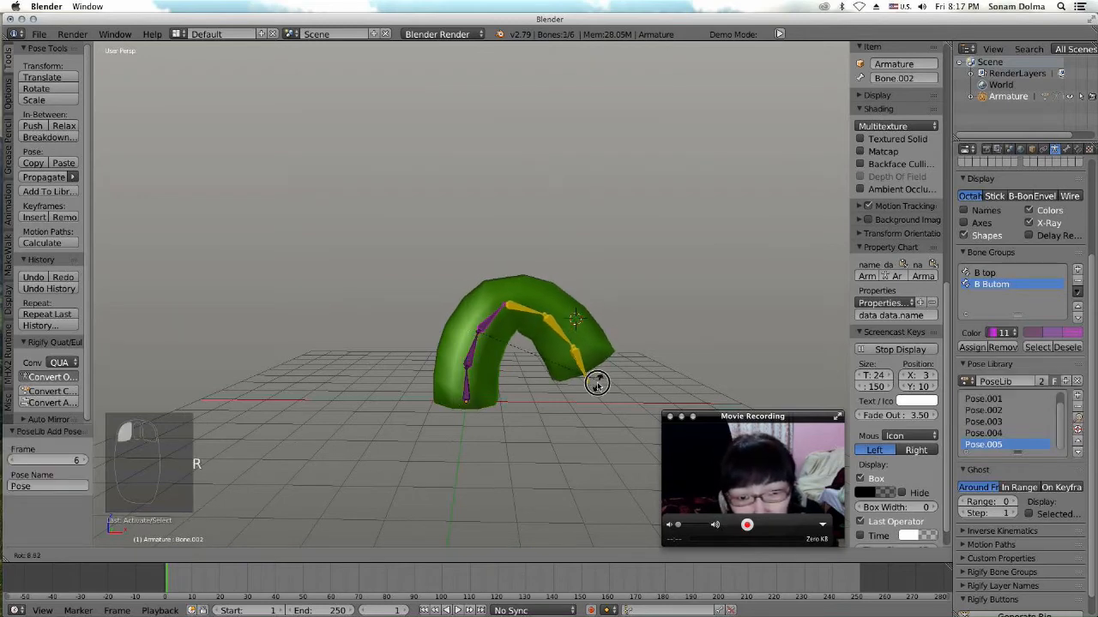
{"action": "left_click", "coordinate": [592, 382]}
{"action": "key", "text": "r"}
{"action": "left_click", "coordinate": [572, 412]}
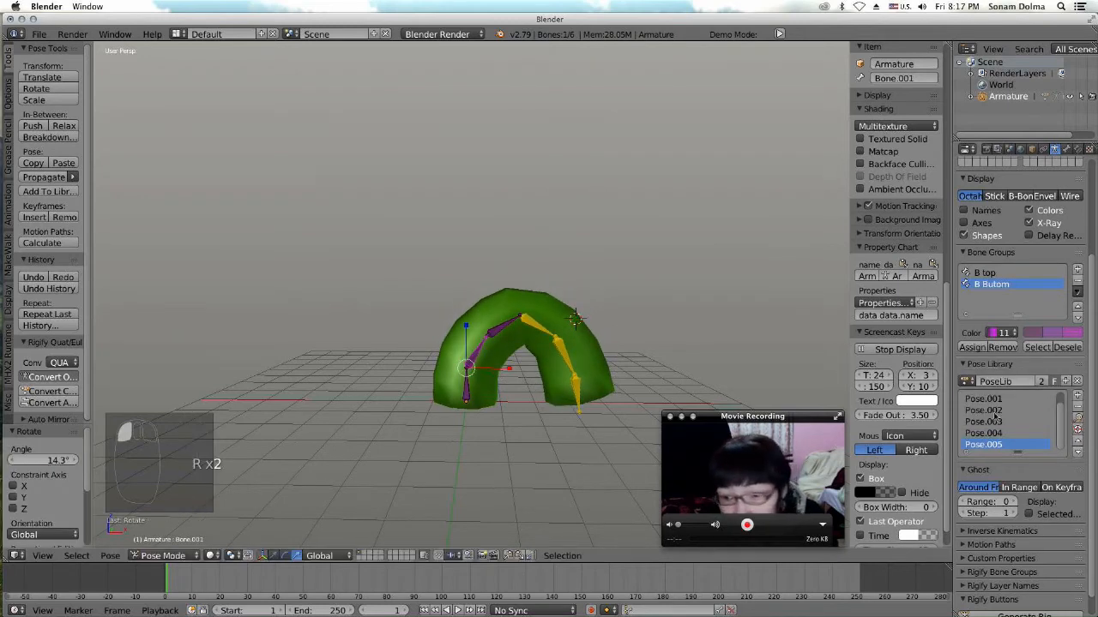
{"action": "left_click", "coordinate": [1036, 347]}
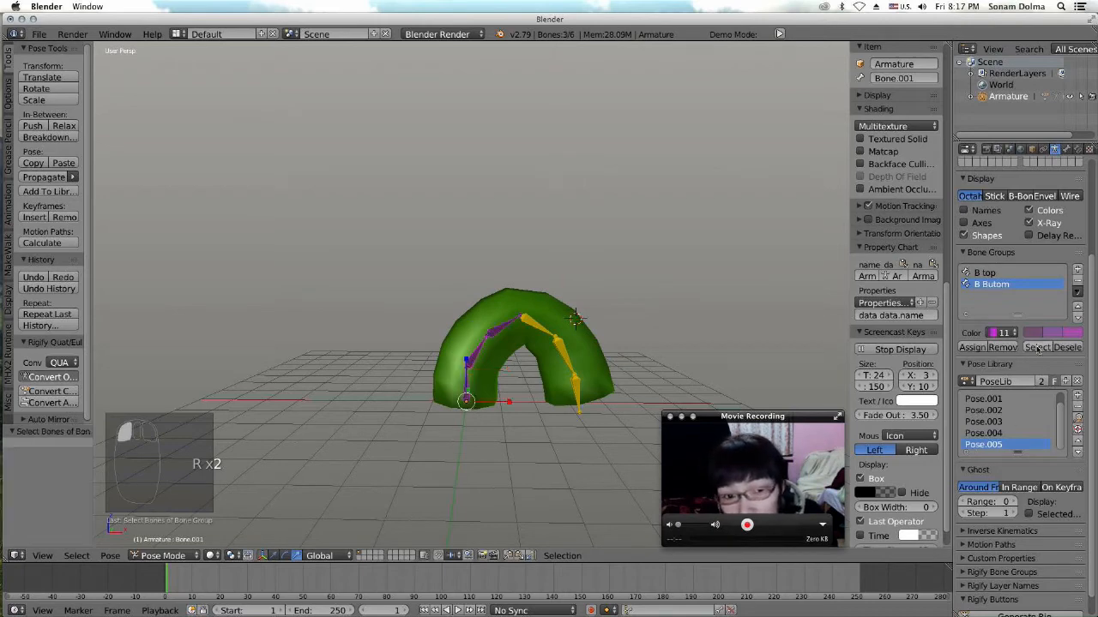
{"action": "left_click", "coordinate": [1078, 395]}
{"action": "left_click", "coordinate": [1076, 397]}
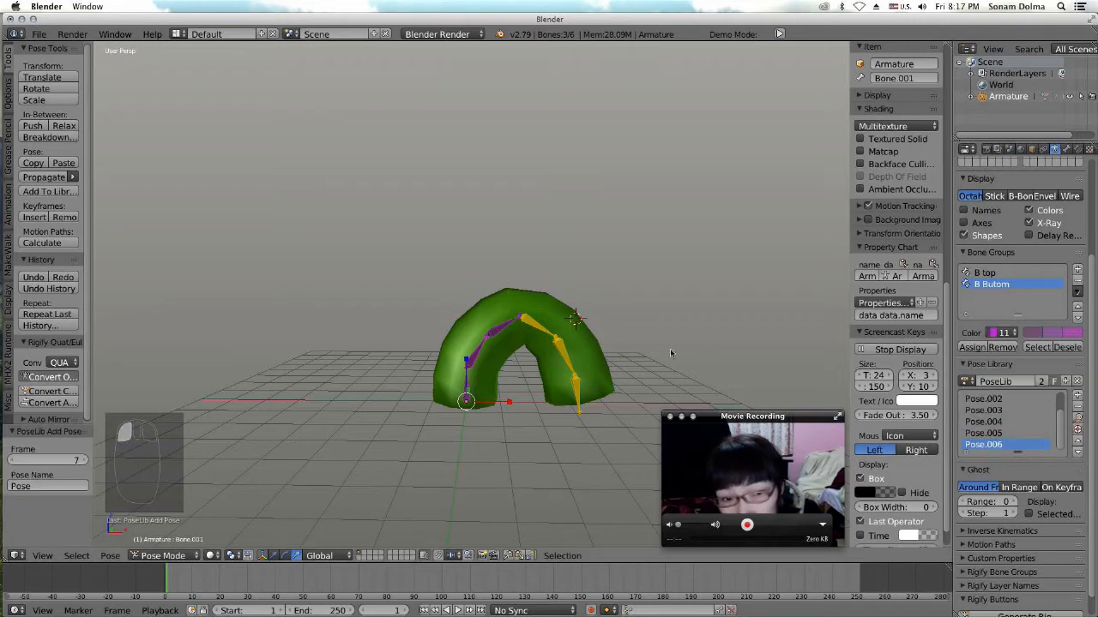
Rotate Bone.002 back upward, Bone.001 back by about 7° and the base bone by about 6° toward negative X.
{"action": "left_click", "coordinate": [495, 337]}
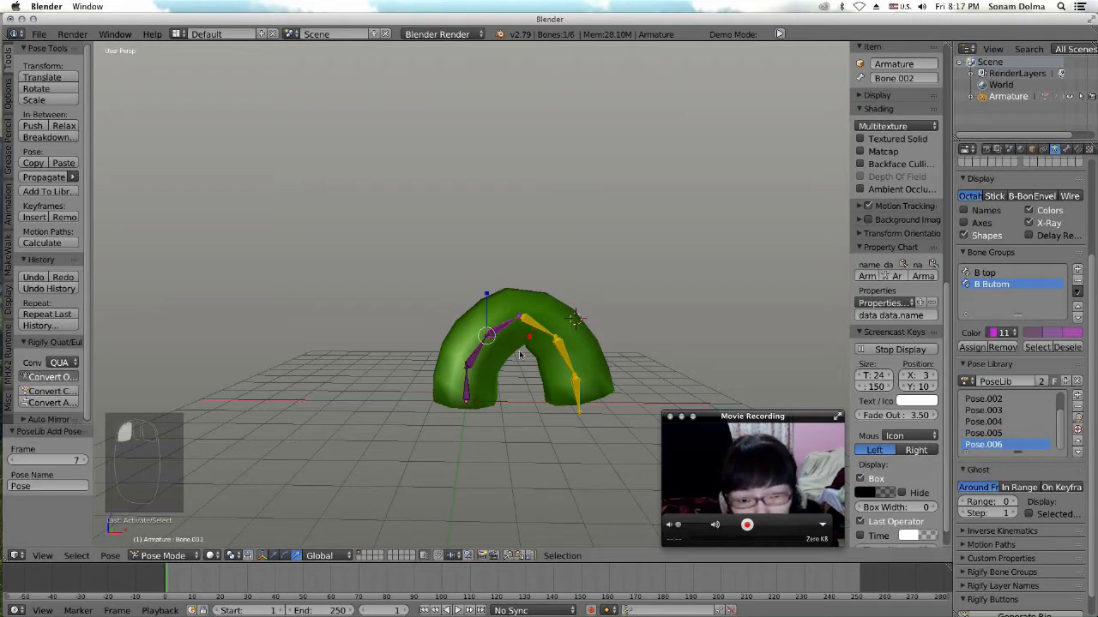
{"action": "key", "text": "r"}
{"action": "left_click", "coordinate": [609, 324]}
{"action": "key", "text": "r"}
{"action": "left_click", "coordinate": [573, 365]}
{"action": "left_click", "coordinate": [464, 390]}
{"action": "key", "text": "r"}
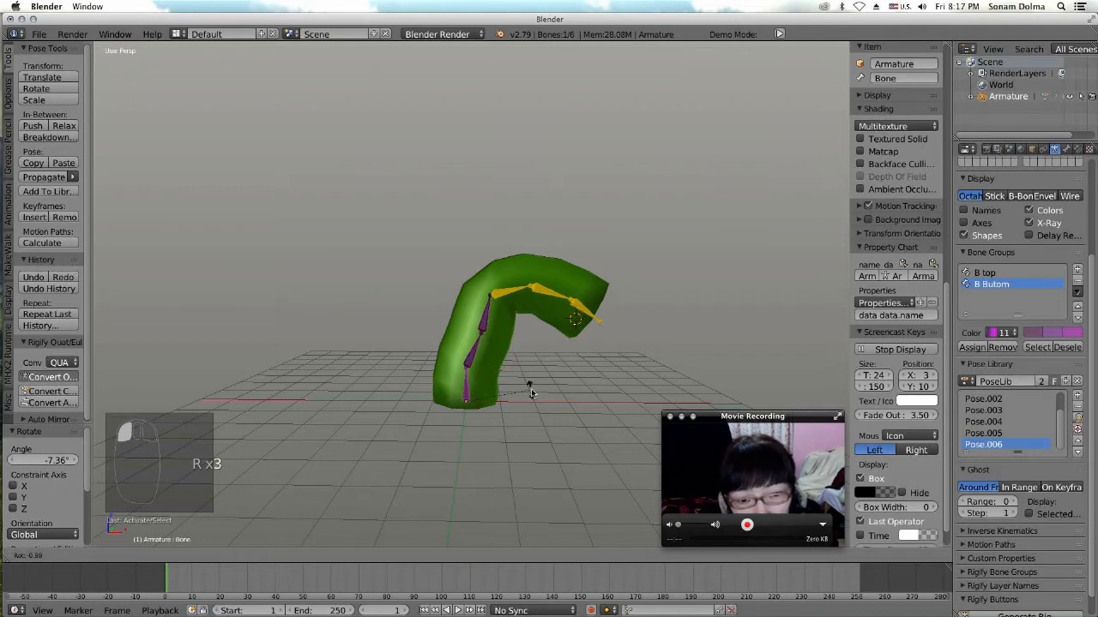
{"action": "left_click", "coordinate": [532, 385]}
Rotate Bone.002 about 46° toward negative X and add the B Butom group's kinked shape as a new library pose.
{"action": "left_click", "coordinate": [480, 320]}
{"action": "key", "text": "r"}
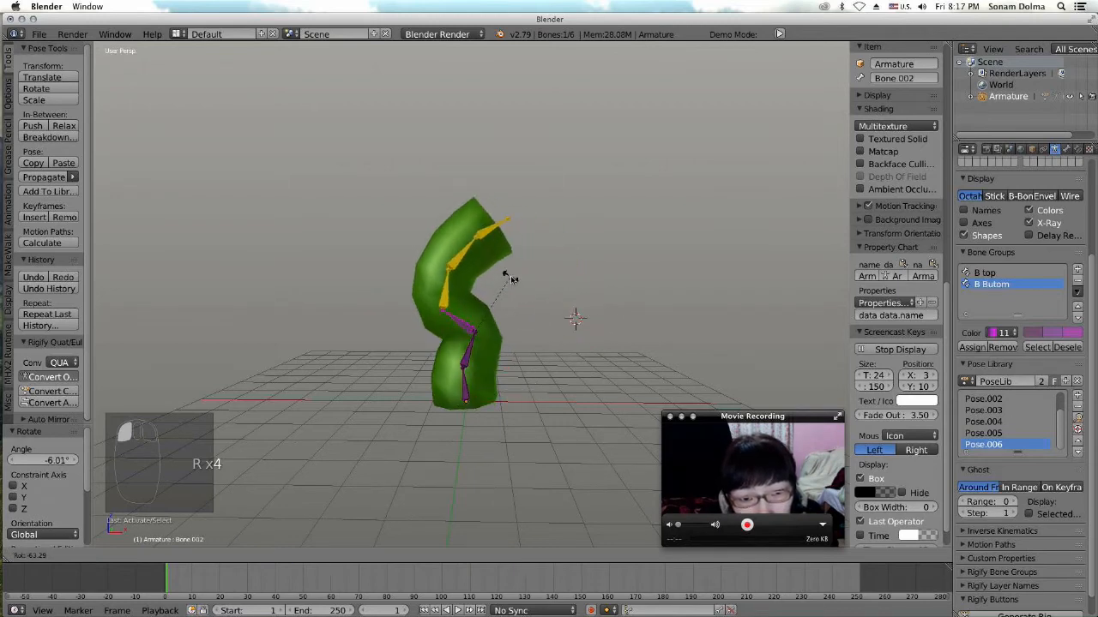
{"action": "left_click", "coordinate": [522, 291]}
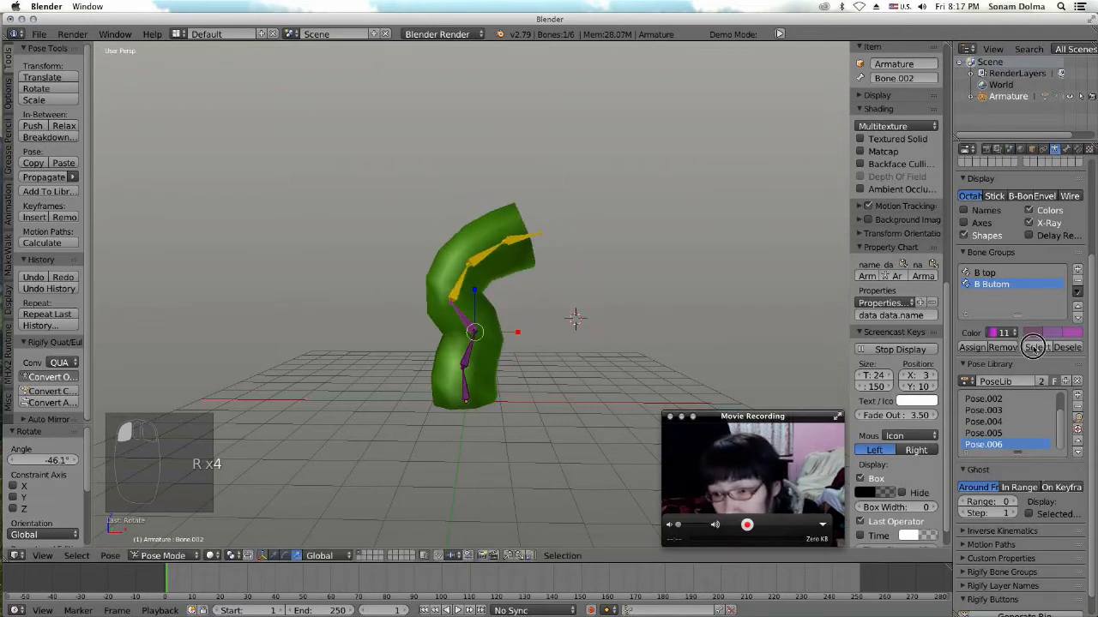
{"action": "left_click", "coordinate": [1037, 347]}
{"action": "left_click", "coordinate": [1078, 395]}
{"action": "left_click", "coordinate": [1073, 400]}
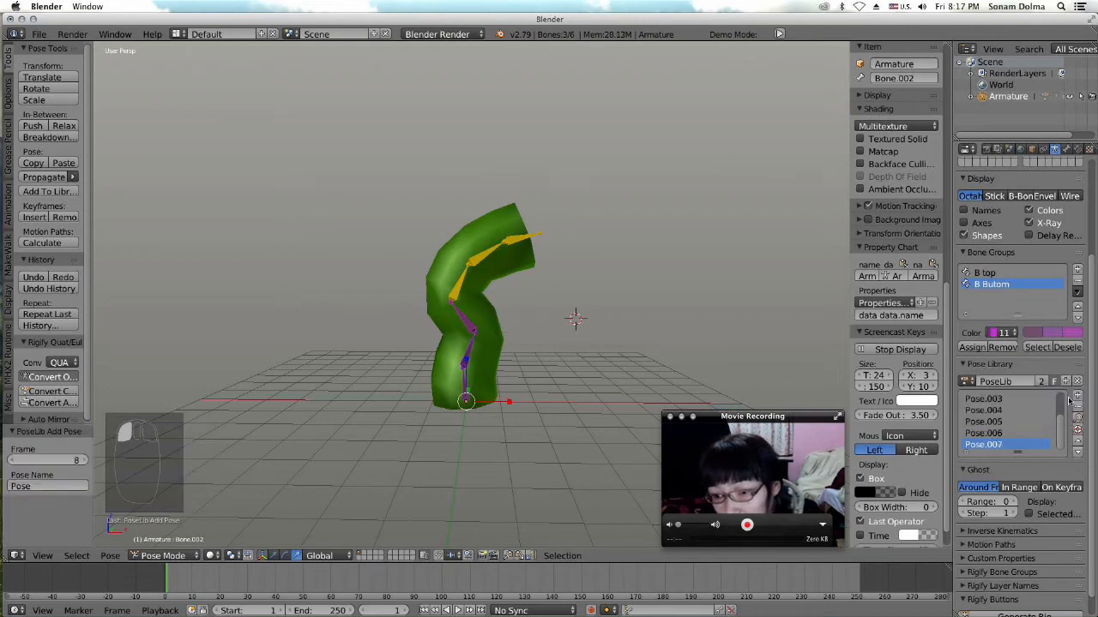
Select all six bones of the armature and make Pose the active entry of the pose library.
{"action": "scroll", "coordinate": [485, 351], "scroll_direction": "down", "scroll_amount": 1}
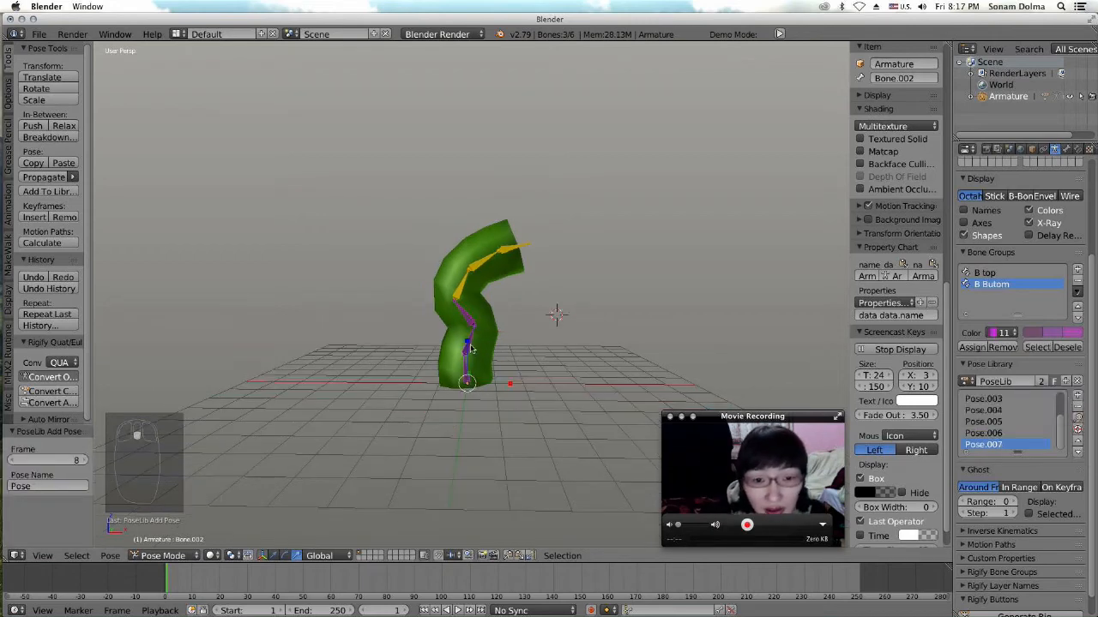
{"action": "left_click", "coordinate": [456, 354]}
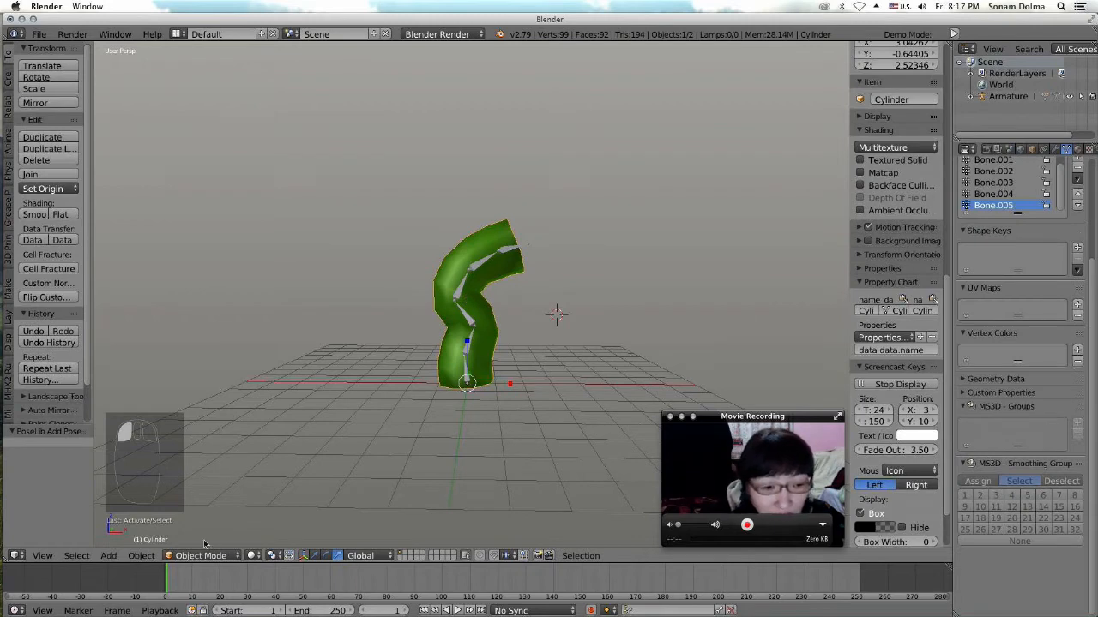
{"action": "left_click", "coordinate": [473, 323]}
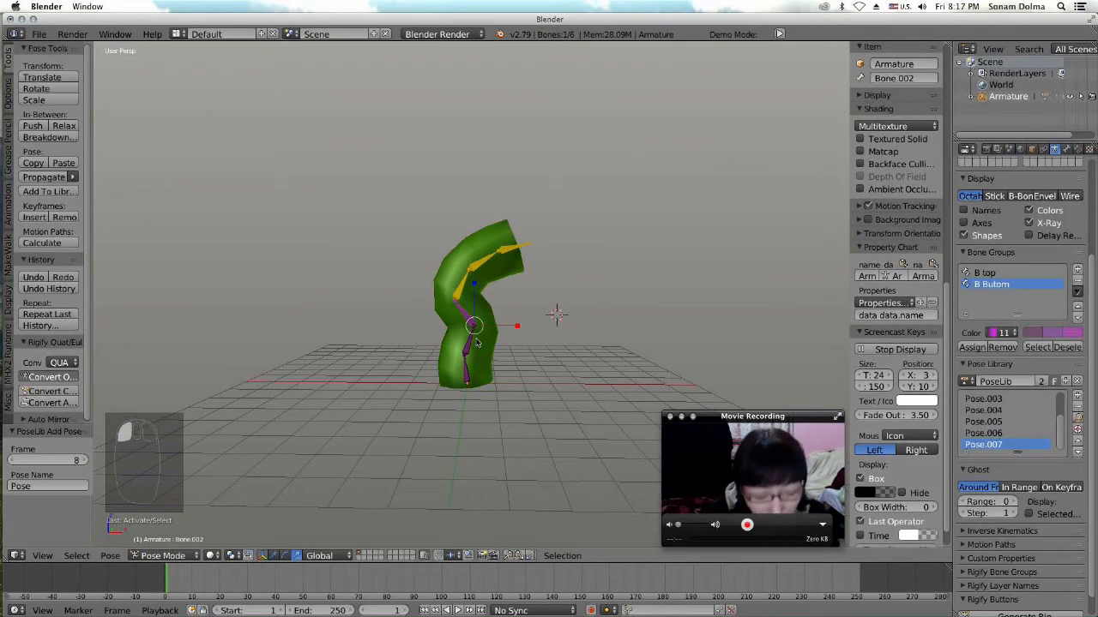
{"action": "key", "text": "a"}
{"action": "key", "text": "a"}
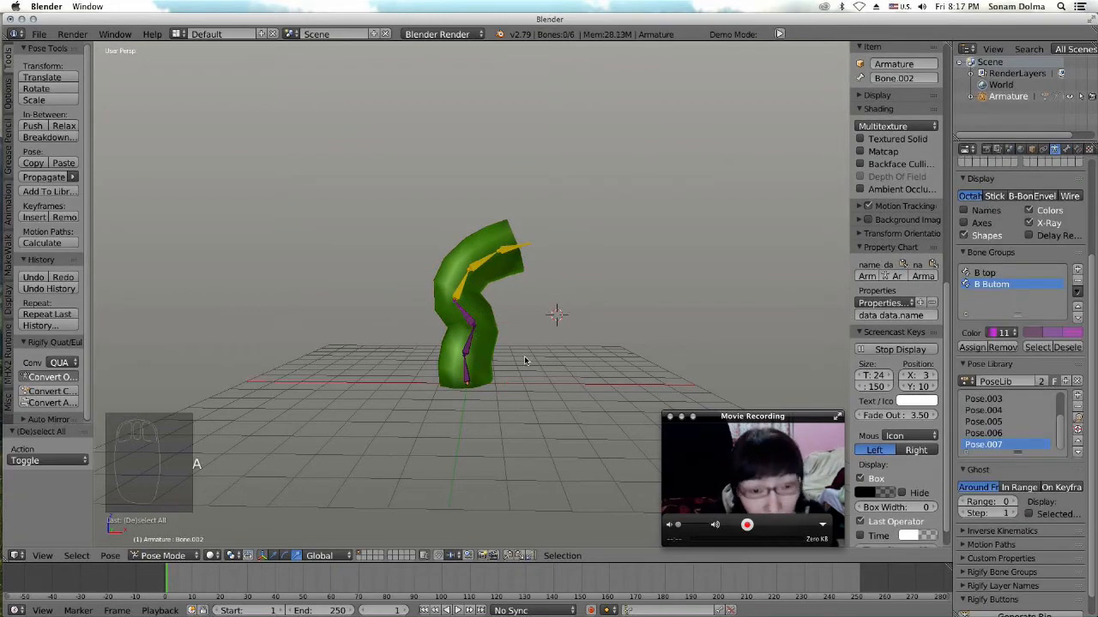
{"action": "left_click", "coordinate": [480, 273]}
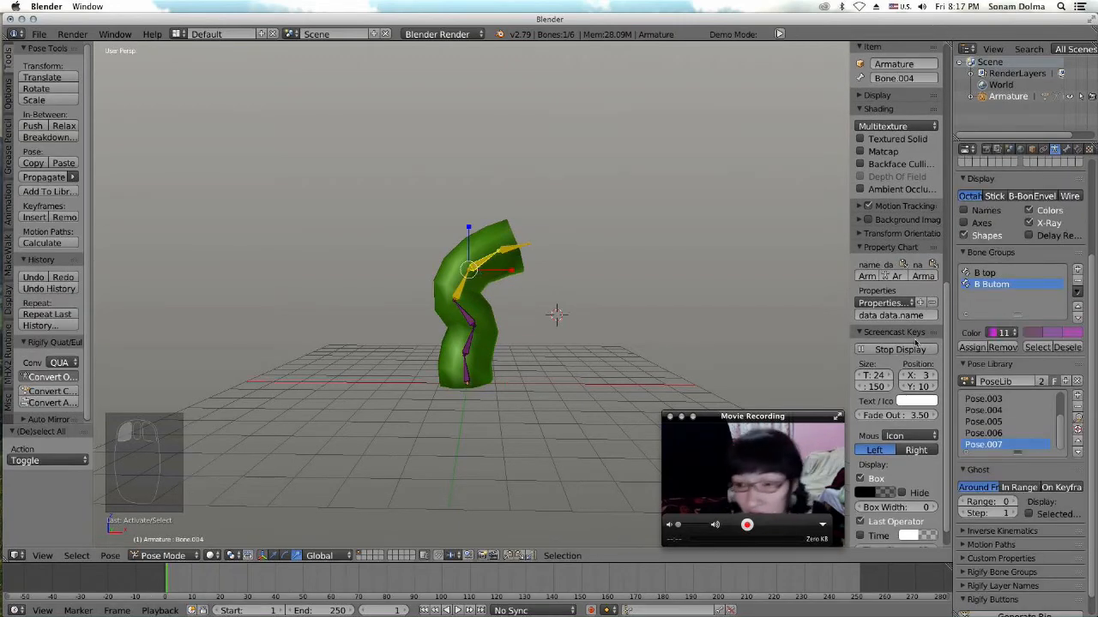
{"action": "left_click", "coordinate": [473, 323]}
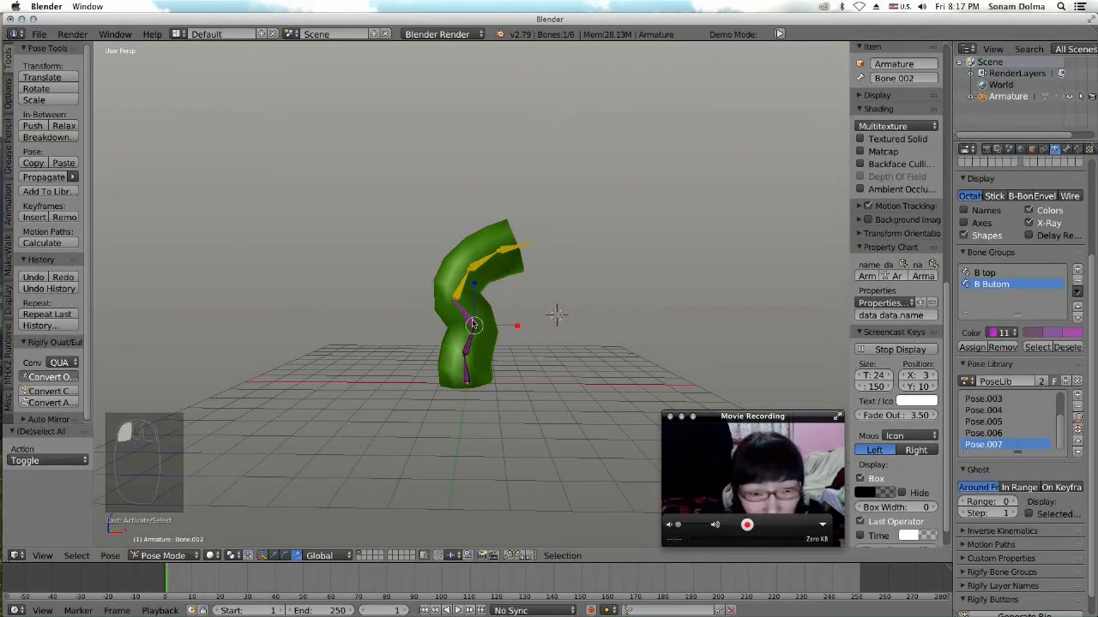
{"action": "key", "text": "a"}
{"action": "key", "text": "a"}
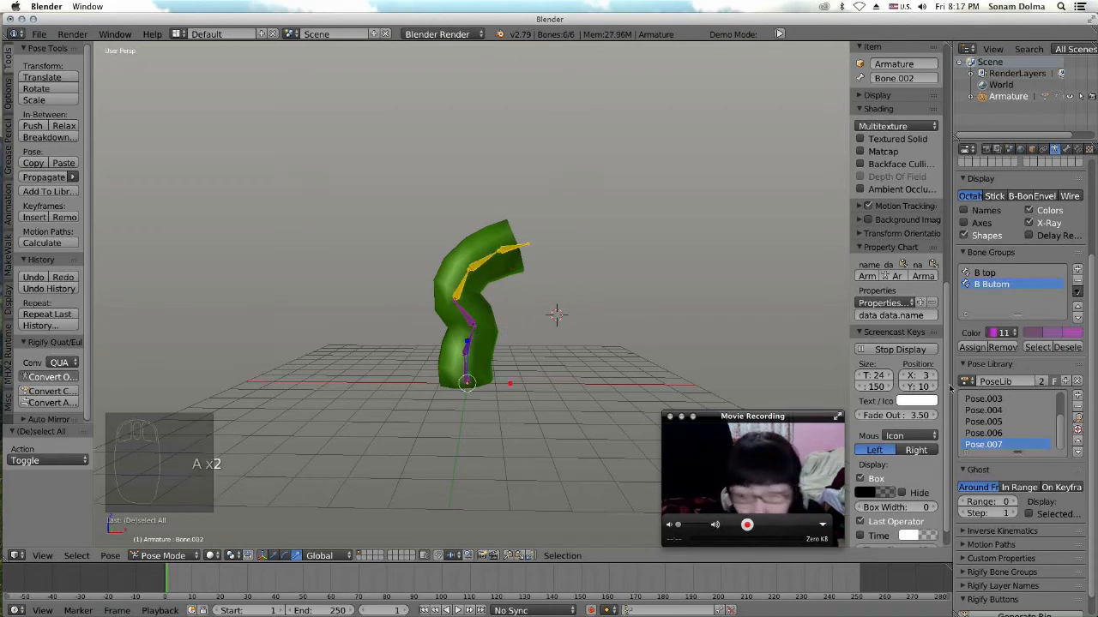
{"action": "scroll", "coordinate": [1032, 407], "scroll_direction": "up", "scroll_amount": 3}
{"action": "left_click", "coordinate": [976, 399]}
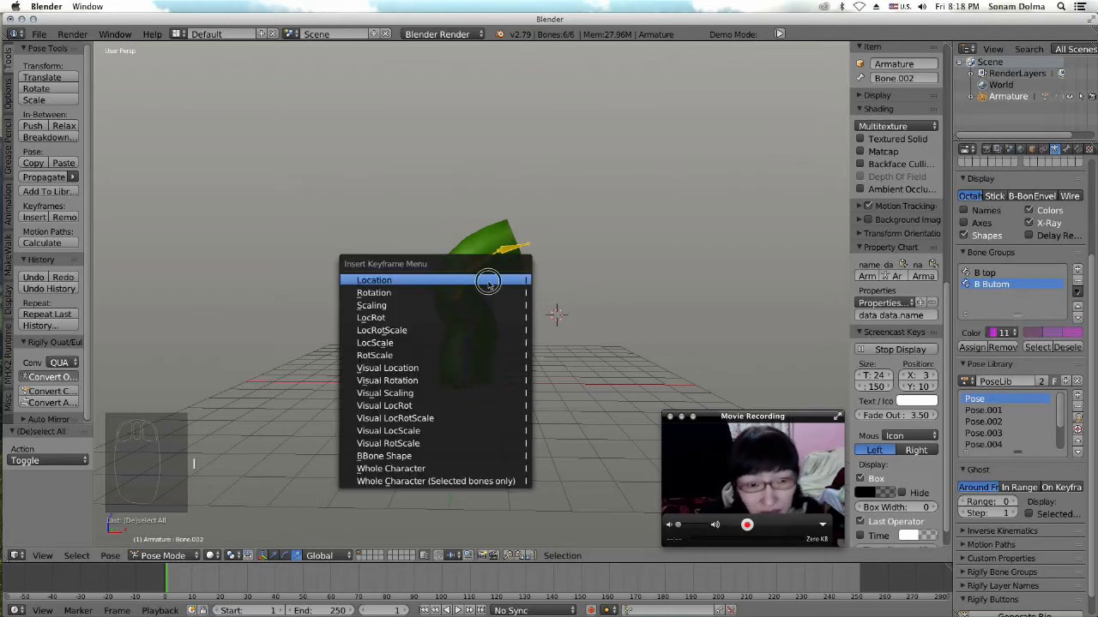
Insert a Location keyframe for all six bones at frame 1, and enable automatic keyframing with the LocScale keying set.
{"action": "left_click", "coordinate": [493, 281]}
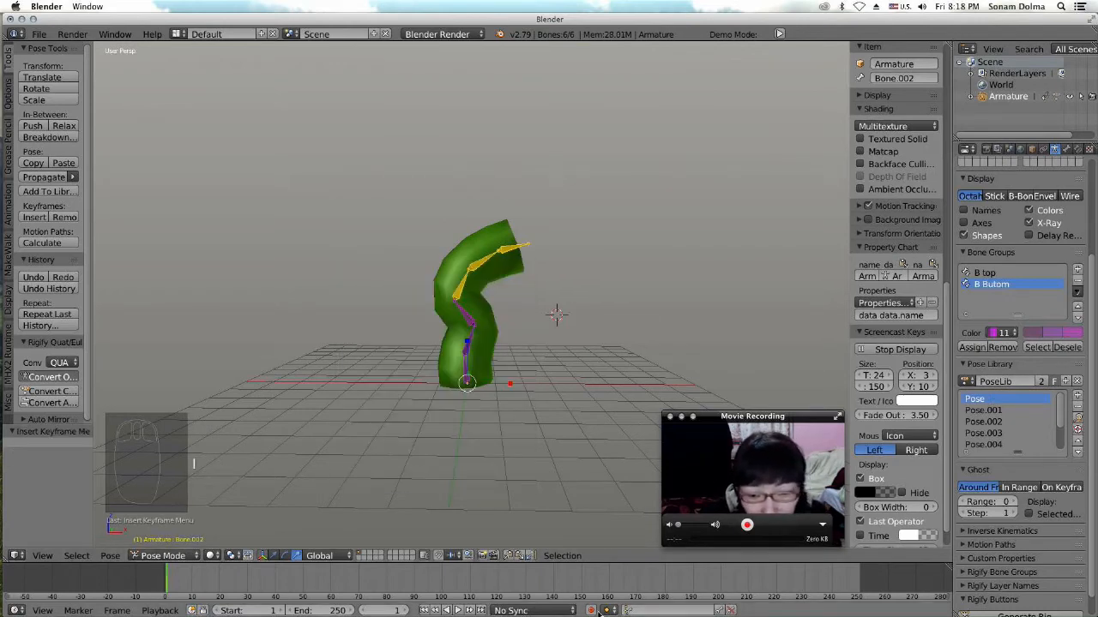
{"action": "left_click", "coordinate": [652, 610]}
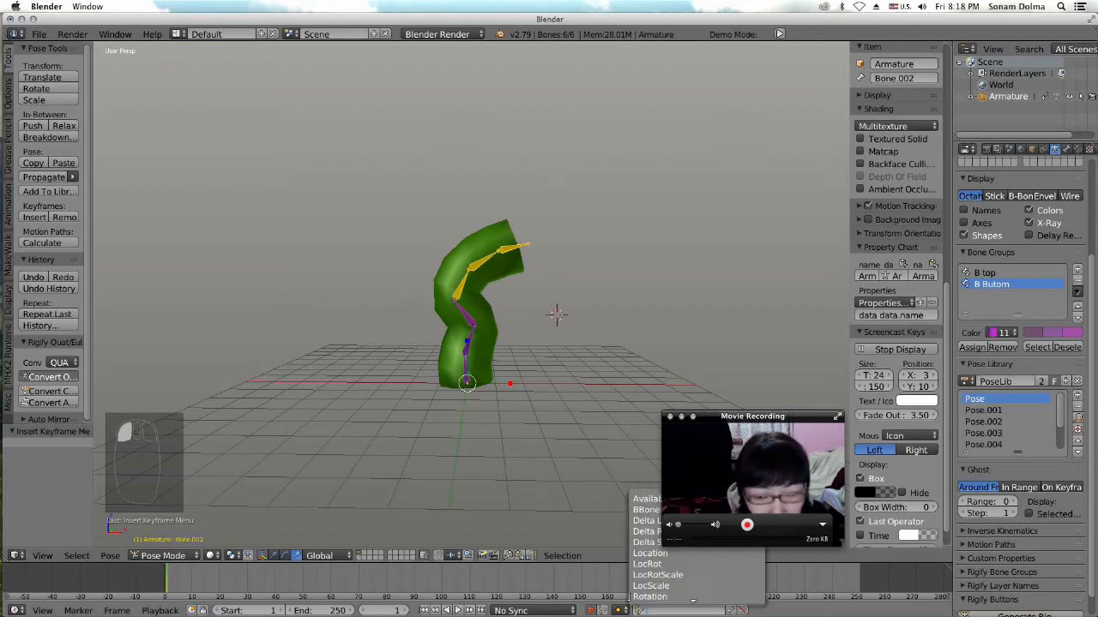
{"action": "left_click", "coordinate": [650, 586]}
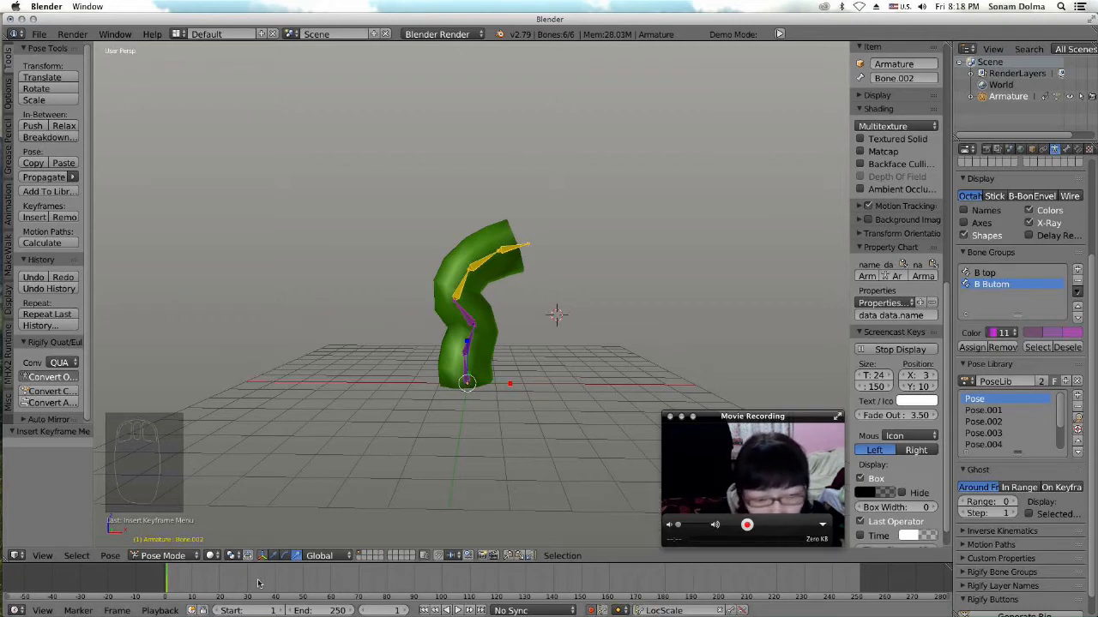
At frame 10, select only the B top group's bones and apply Pose.001 from the pose library.
{"action": "left_click", "coordinate": [191, 578]}
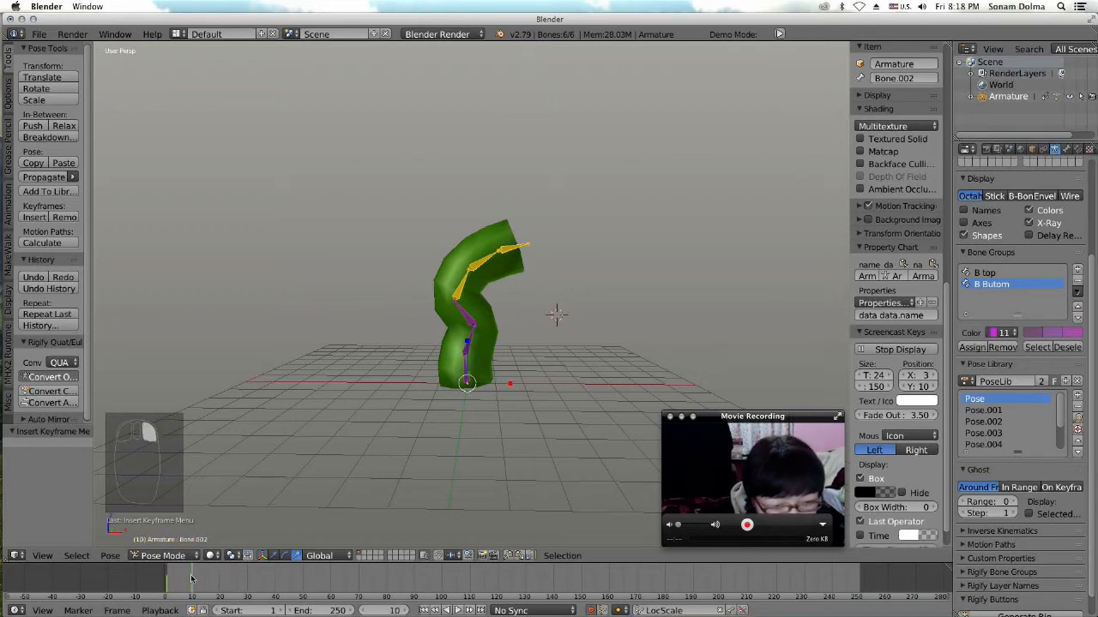
{"action": "left_click", "coordinate": [999, 414]}
{"action": "left_click", "coordinate": [469, 290]}
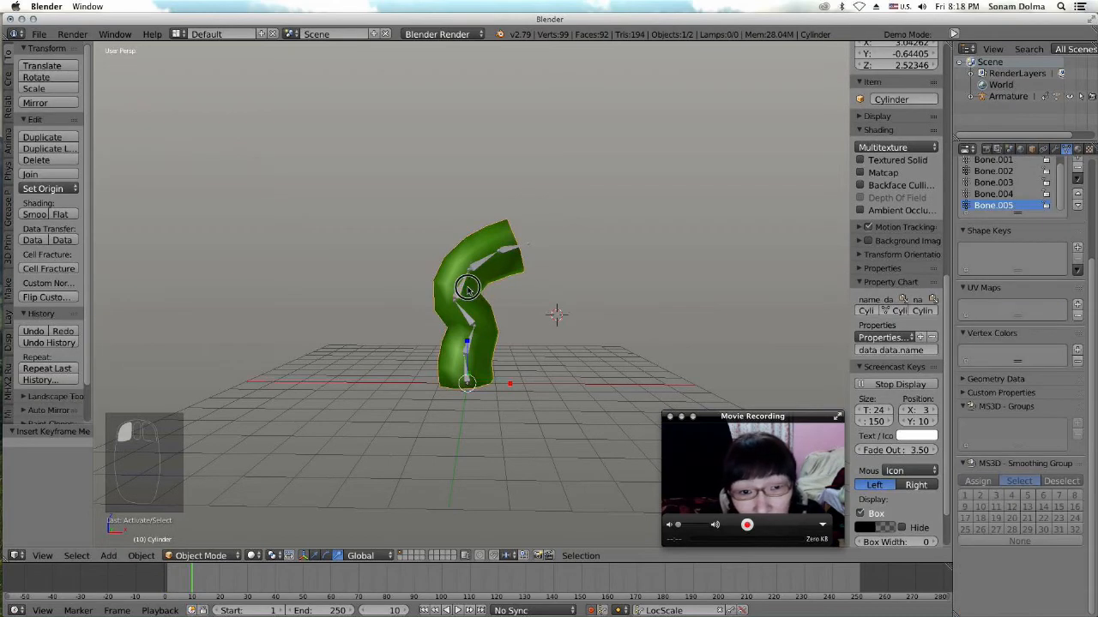
{"action": "left_click", "coordinate": [467, 283]}
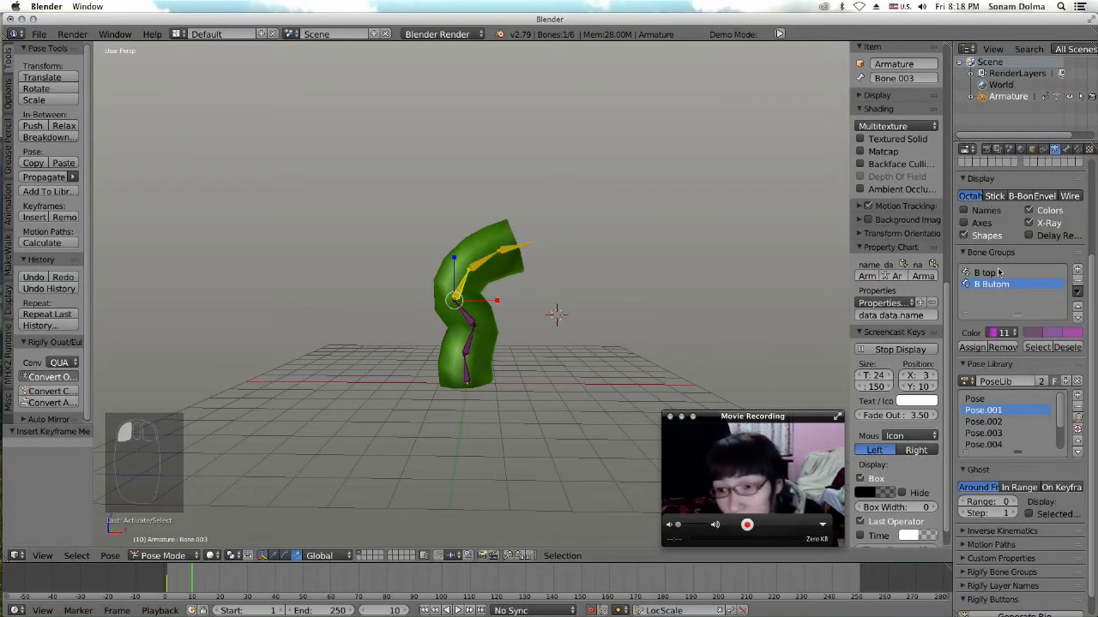
{"action": "left_click", "coordinate": [995, 273]}
{"action": "left_click", "coordinate": [1036, 348]}
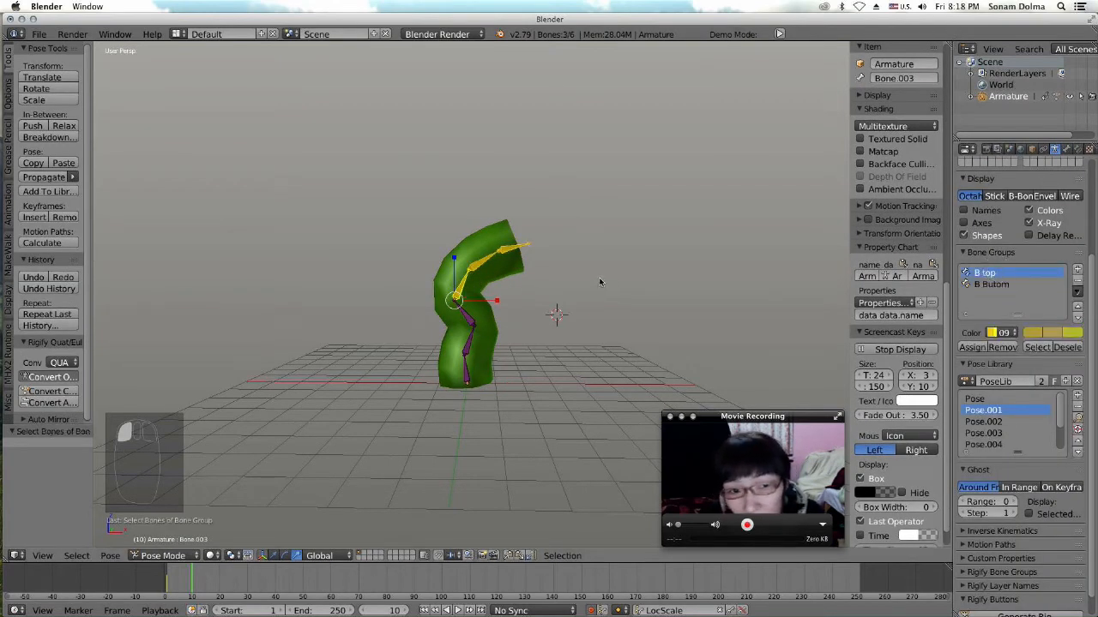
{"action": "left_click", "coordinate": [1079, 418]}
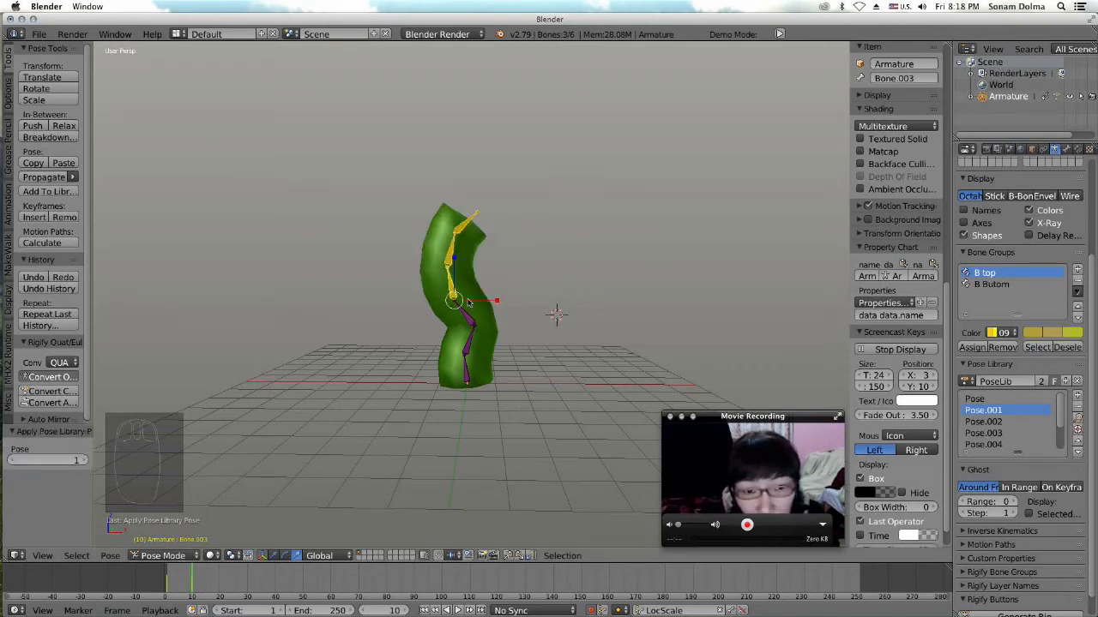
Apply Pose.002 to the B top bones at frame 20 and Pose.003 at frame 30.
{"action": "left_click", "coordinate": [219, 583]}
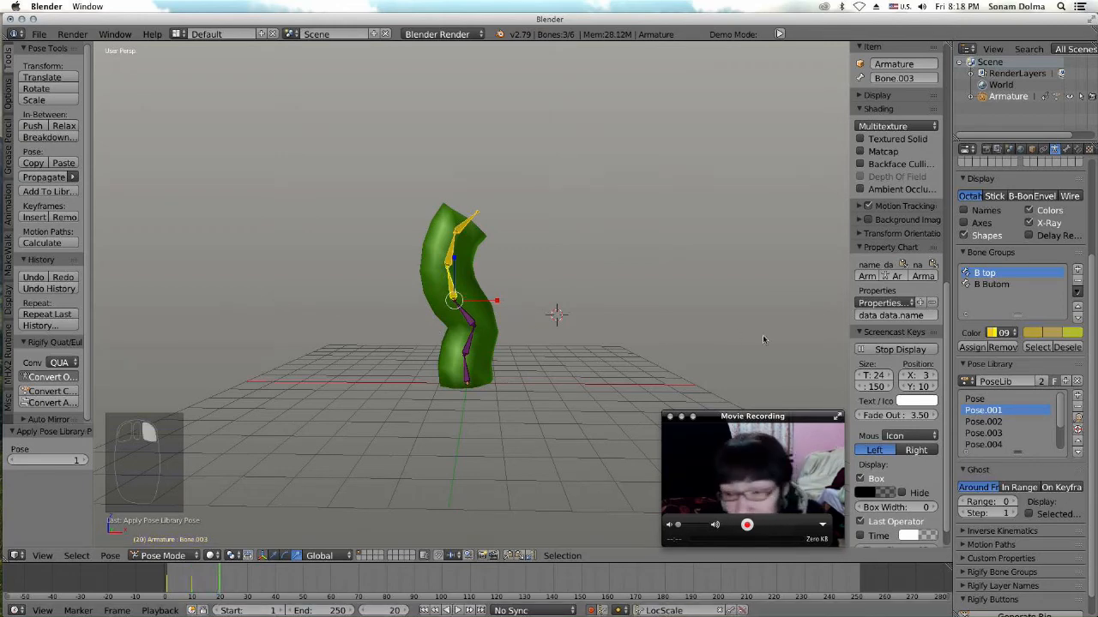
{"action": "left_click", "coordinate": [995, 422]}
{"action": "left_click", "coordinate": [1080, 419]}
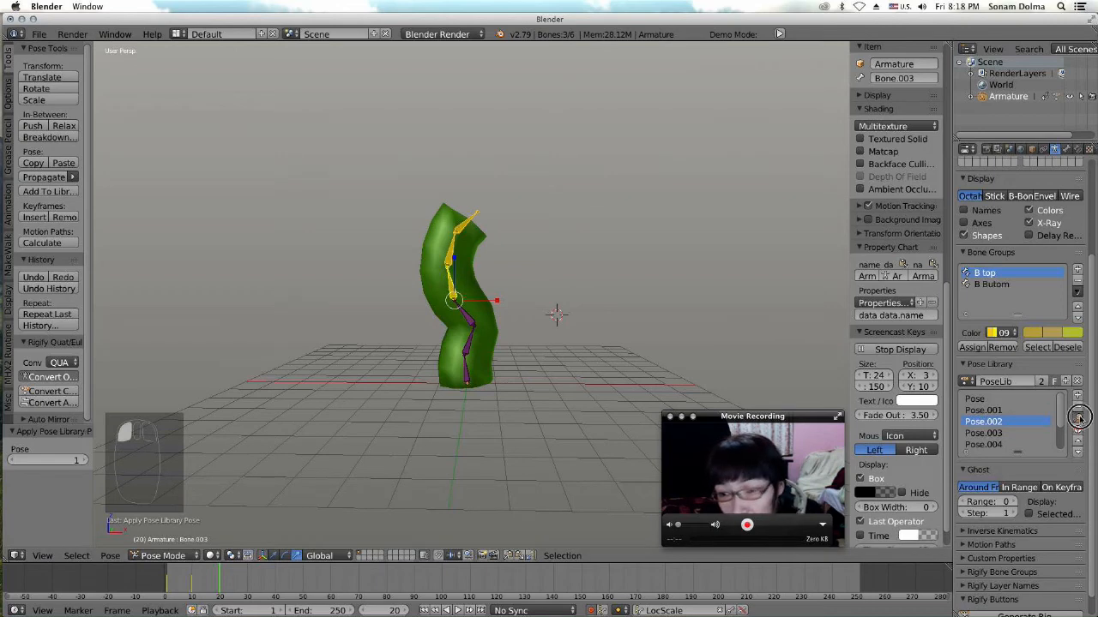
{"action": "left_click", "coordinate": [246, 584]}
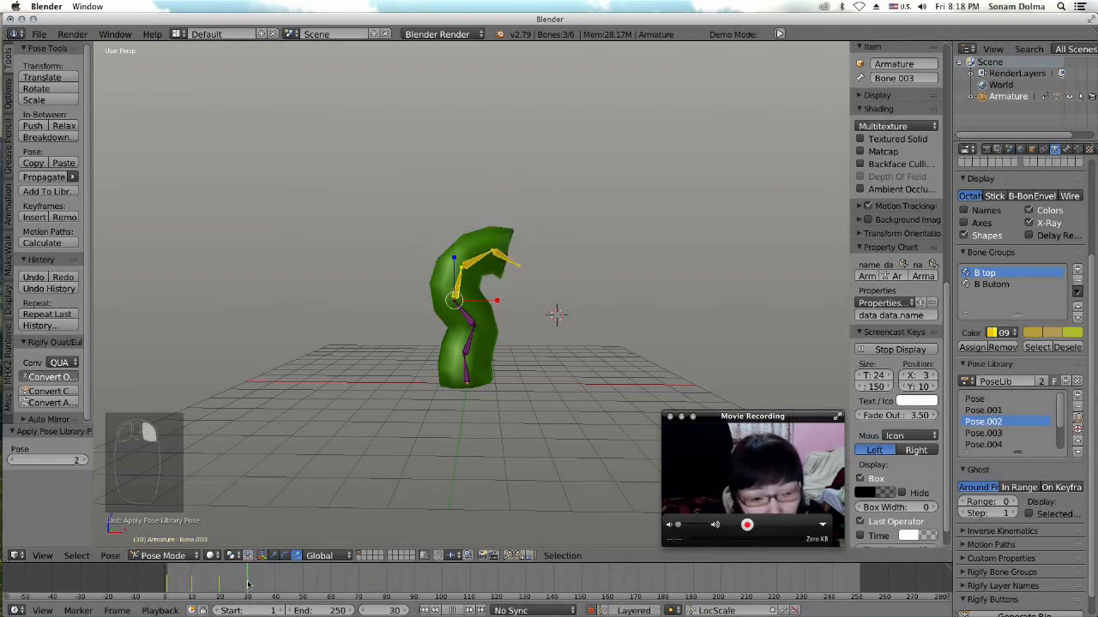
{"action": "left_click", "coordinate": [993, 433]}
{"action": "left_click", "coordinate": [1078, 418]}
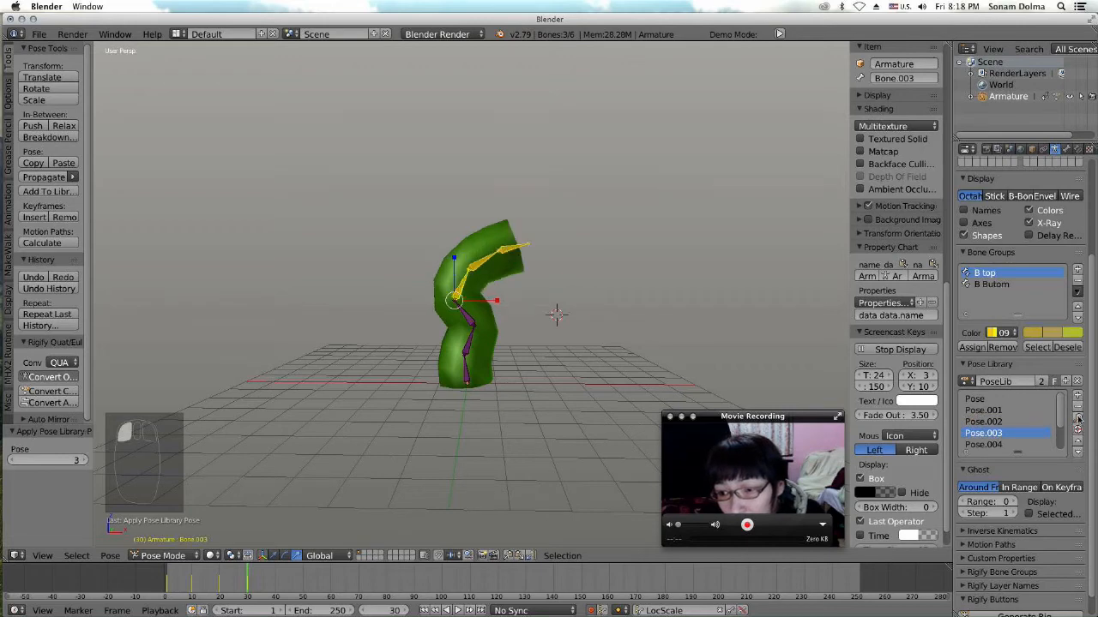
Move to frame 40 and apply Pose.004 with the B top bones still selected.
{"action": "left_click", "coordinate": [276, 585]}
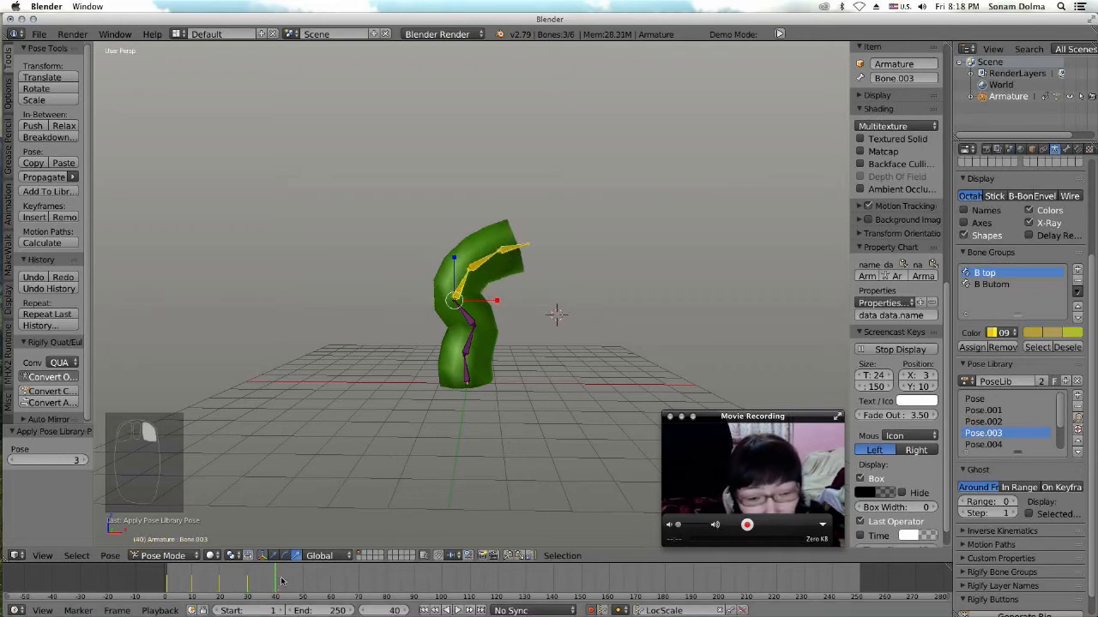
{"action": "left_click", "coordinate": [1078, 423]}
{"action": "left_click", "coordinate": [1078, 418]}
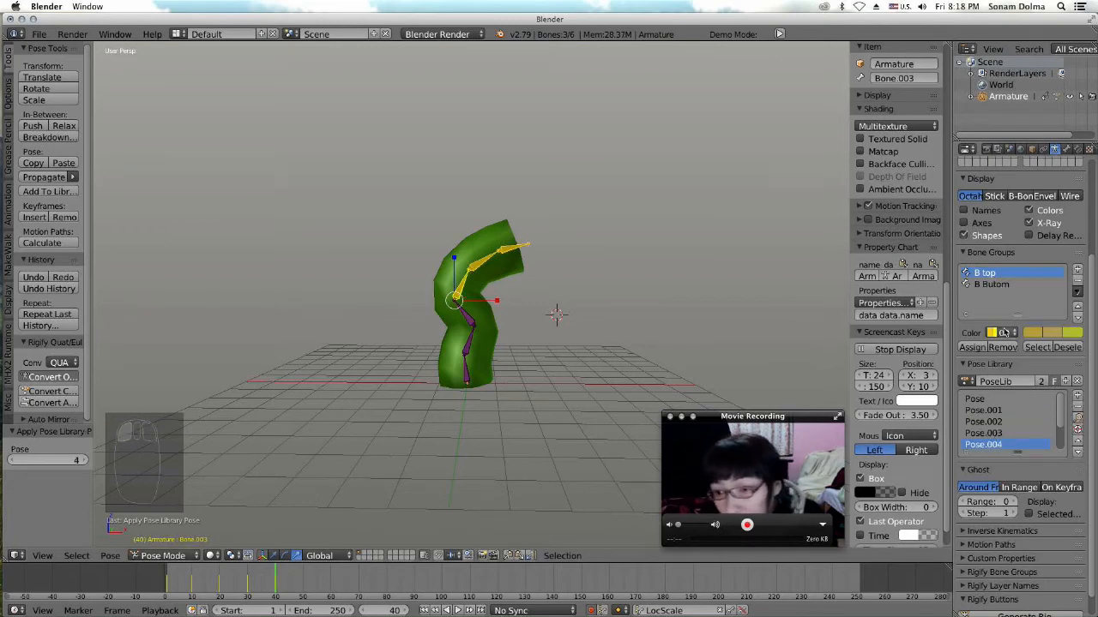
Select only the B Butom group's bones and apply Pose.004 to them at frame 40.
{"action": "left_click", "coordinate": [984, 284]}
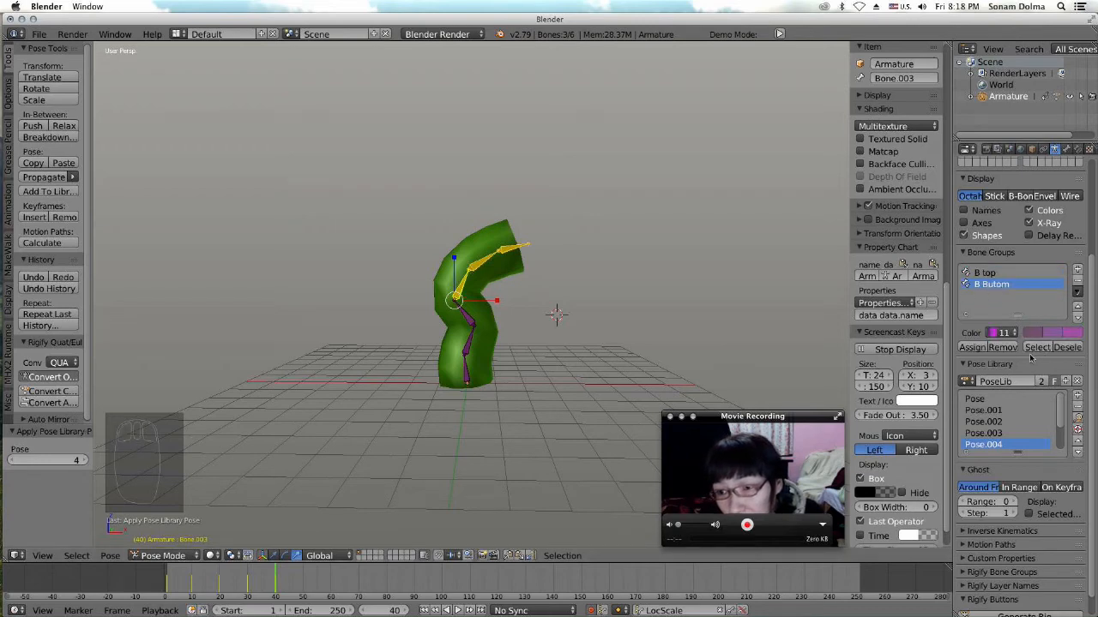
{"action": "right_click", "coordinate": [470, 331]}
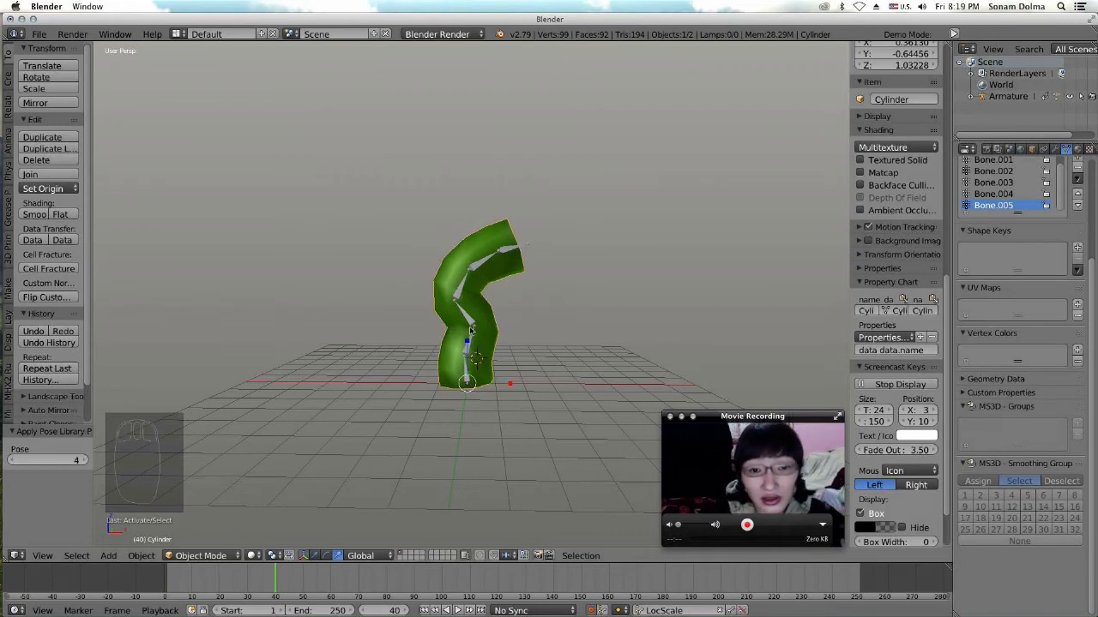
{"action": "left_click", "coordinate": [470, 330]}
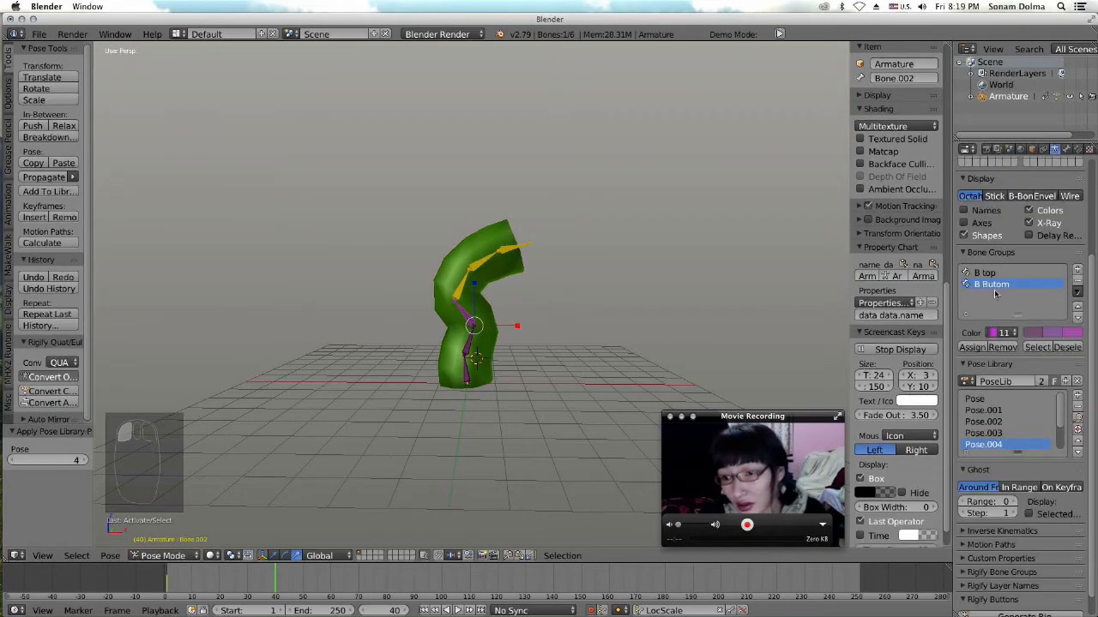
{"action": "left_click", "coordinate": [1038, 347]}
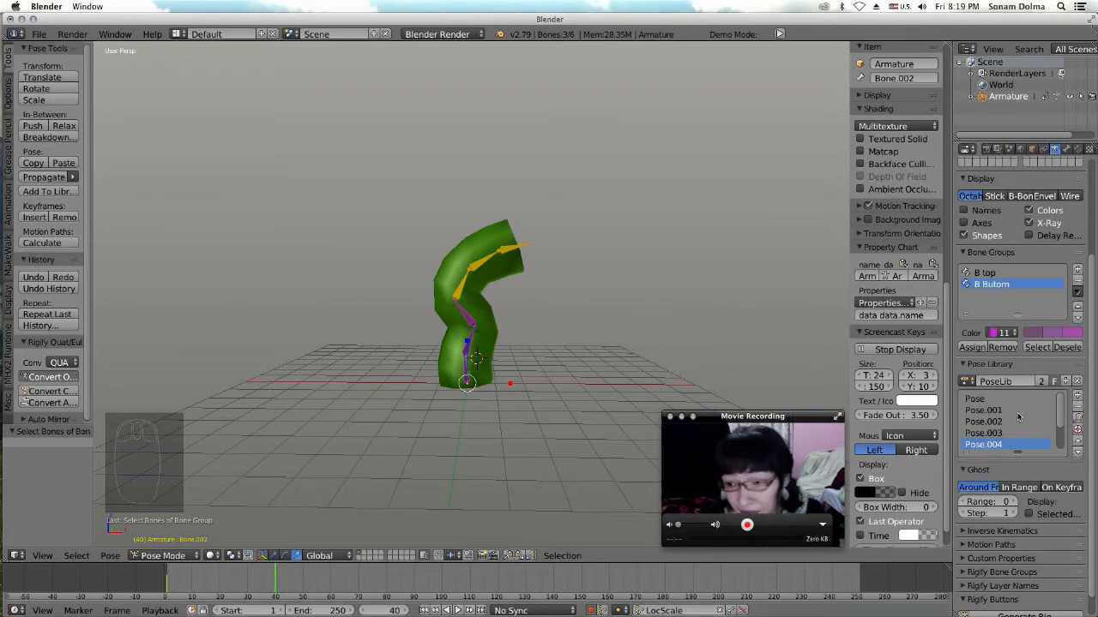
{"action": "left_click", "coordinate": [1078, 419]}
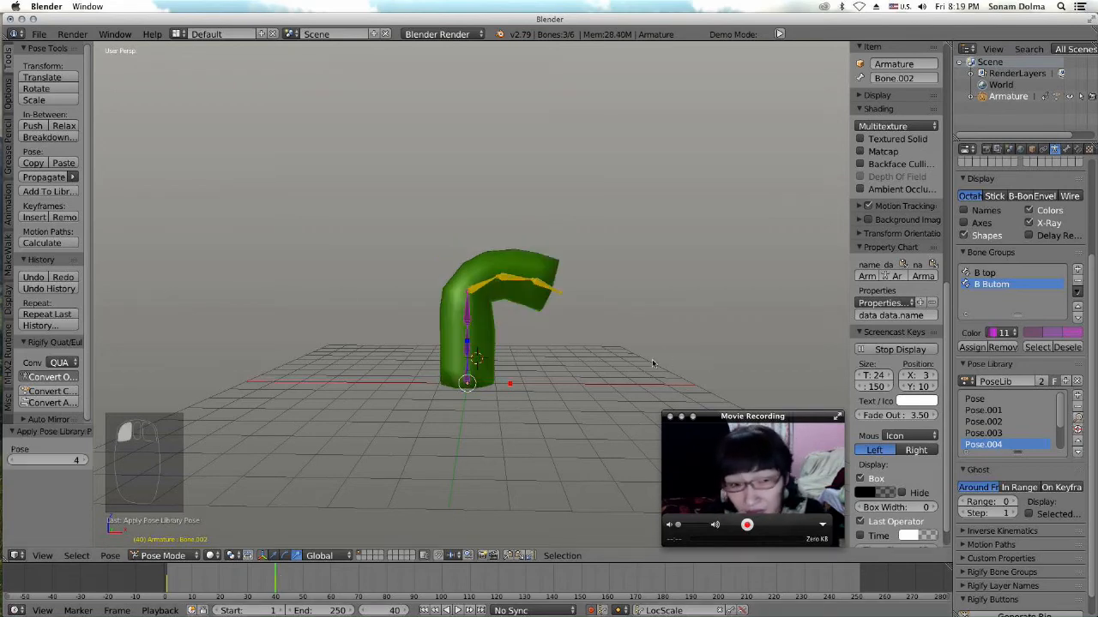
Apply Pose.005 to the B Butom bones at frame 50.
{"action": "left_click", "coordinate": [303, 583]}
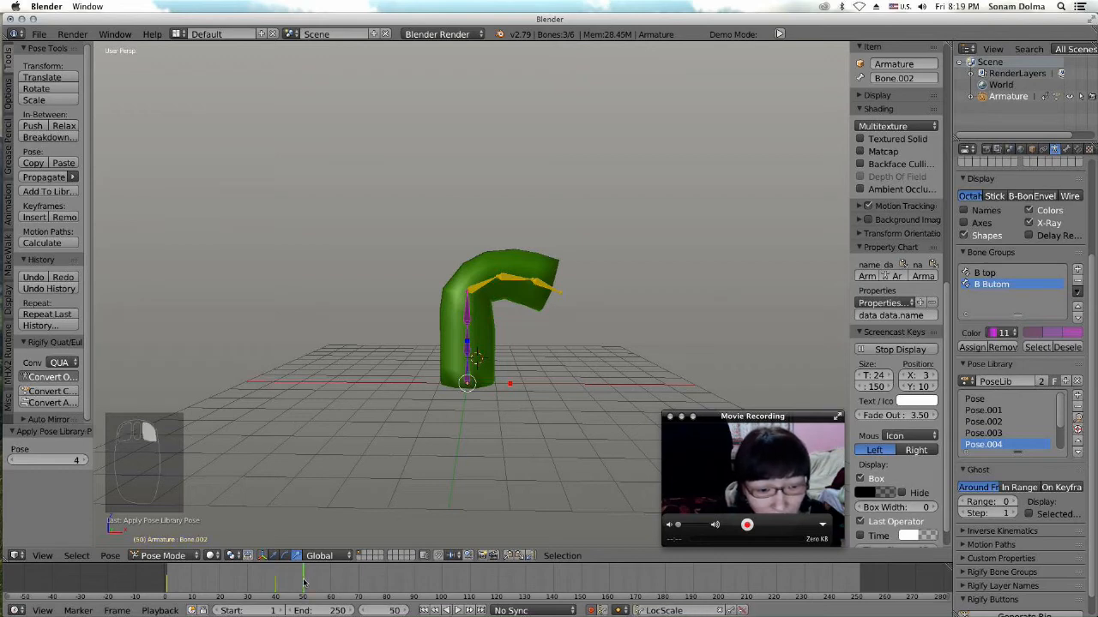
{"action": "scroll", "coordinate": [995, 444], "scroll_direction": "down", "scroll_amount": 3}
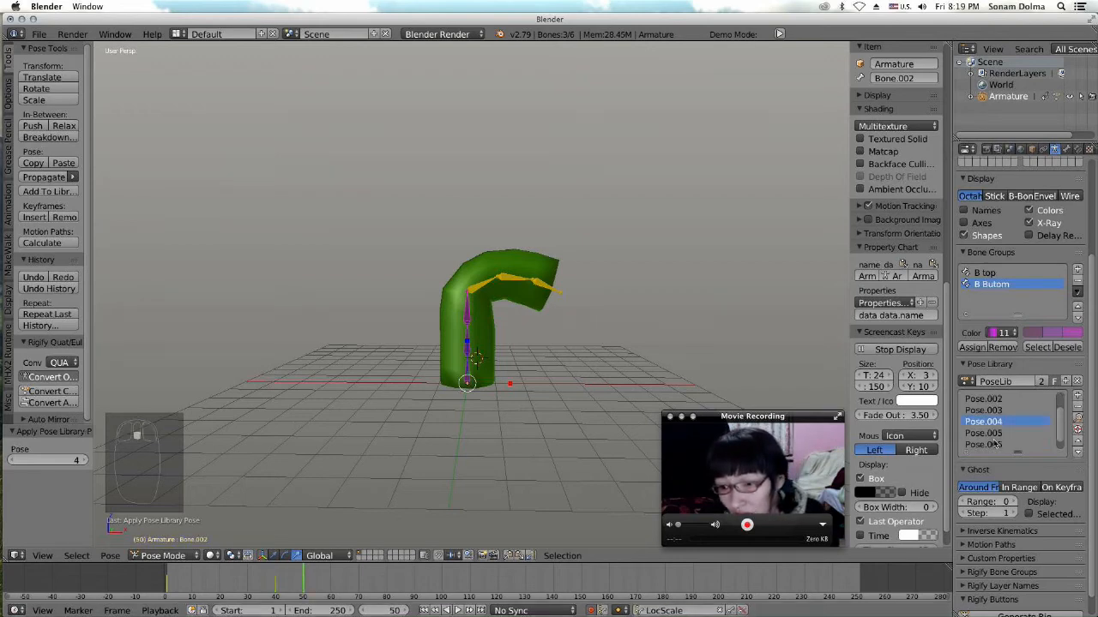
{"action": "left_click", "coordinate": [997, 424]}
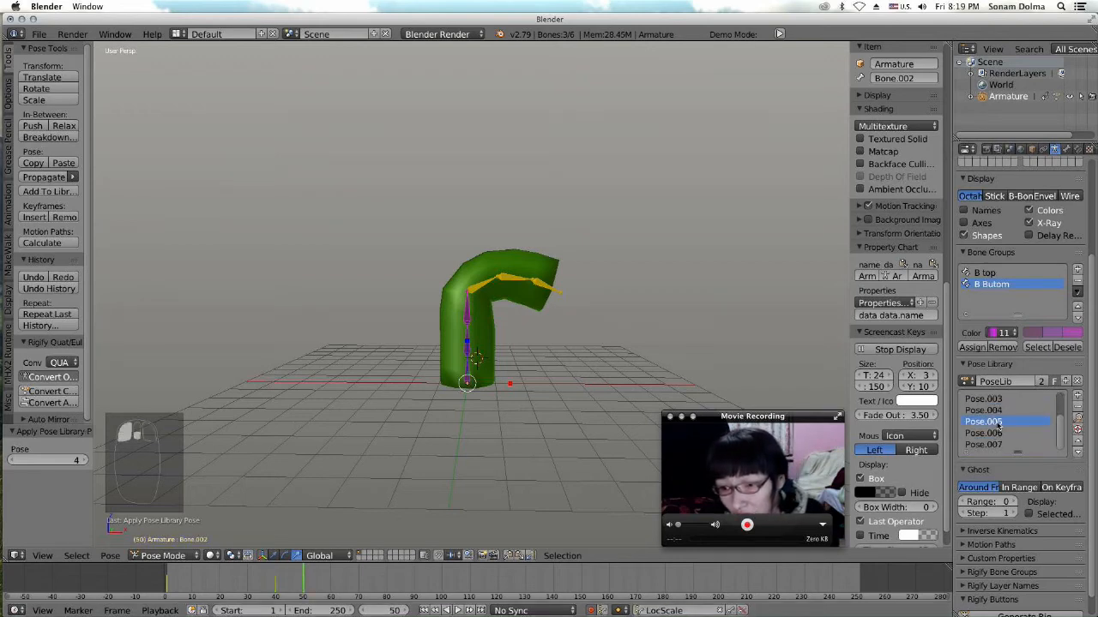
{"action": "left_click", "coordinate": [1078, 418]}
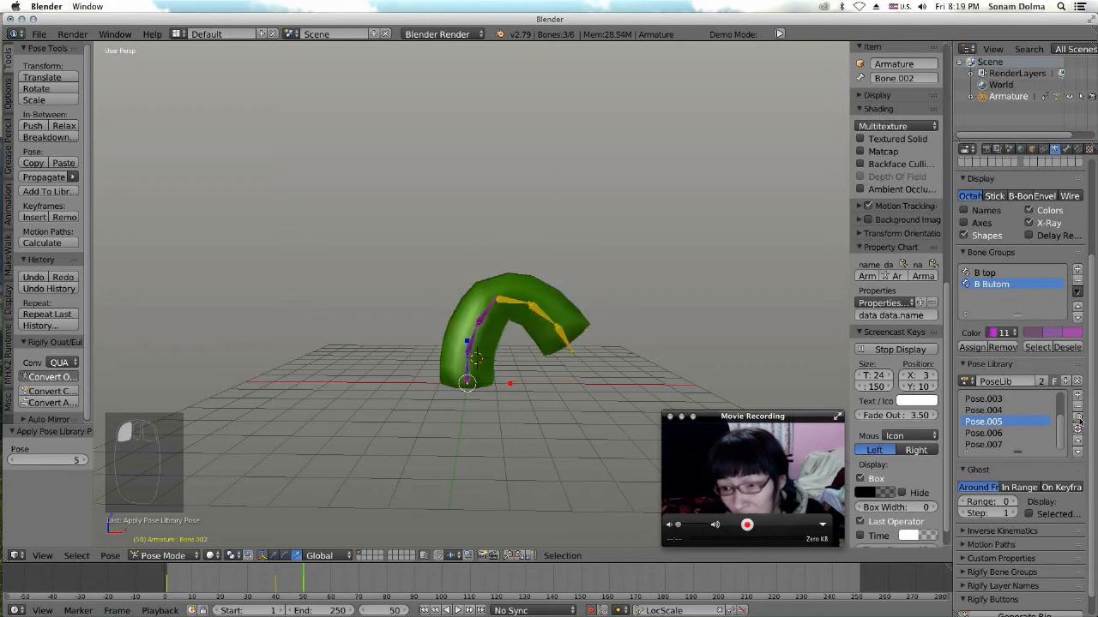
Apply Pose.006 to the B Butom bones at frame 60 and Pose.007 at frame 70.
{"action": "left_click", "coordinate": [331, 588]}
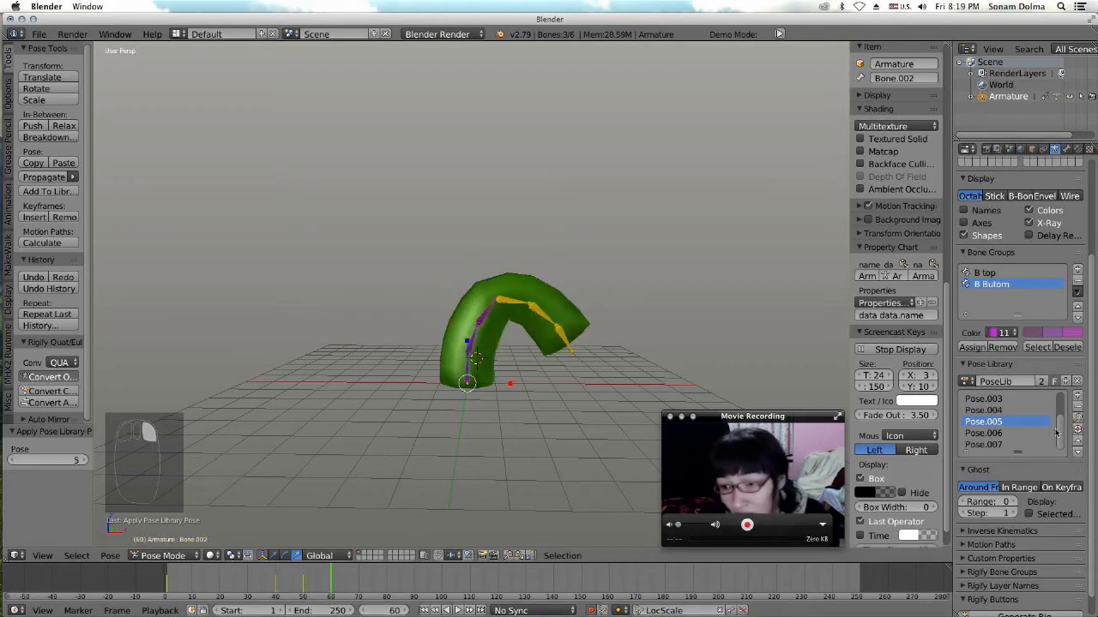
{"action": "left_click", "coordinate": [994, 433]}
{"action": "left_click", "coordinate": [1078, 419]}
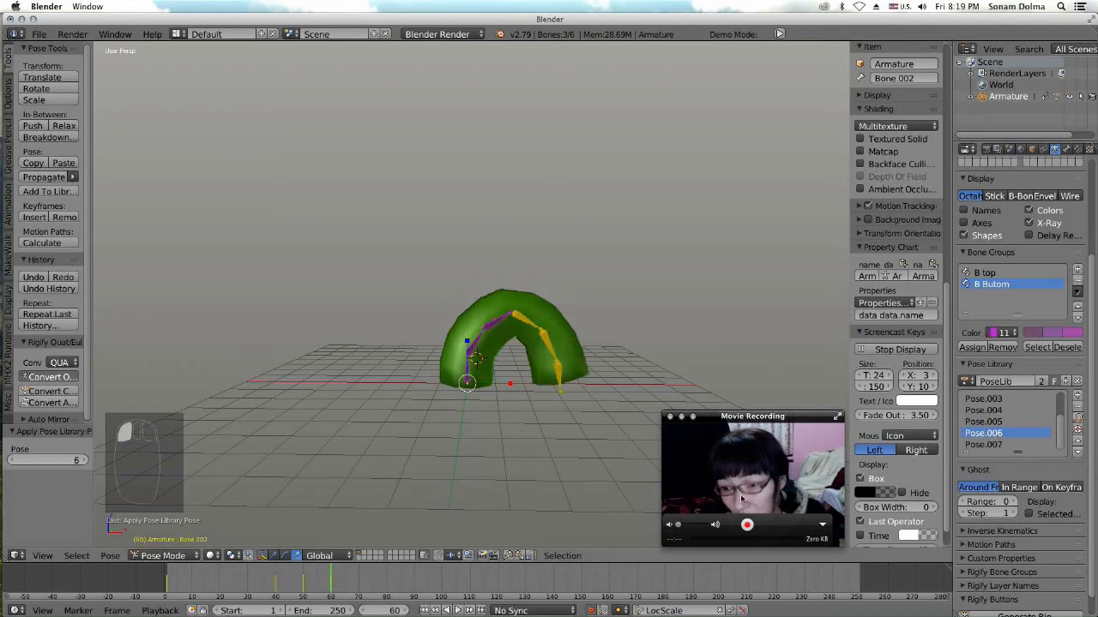
{"action": "left_click", "coordinate": [358, 588]}
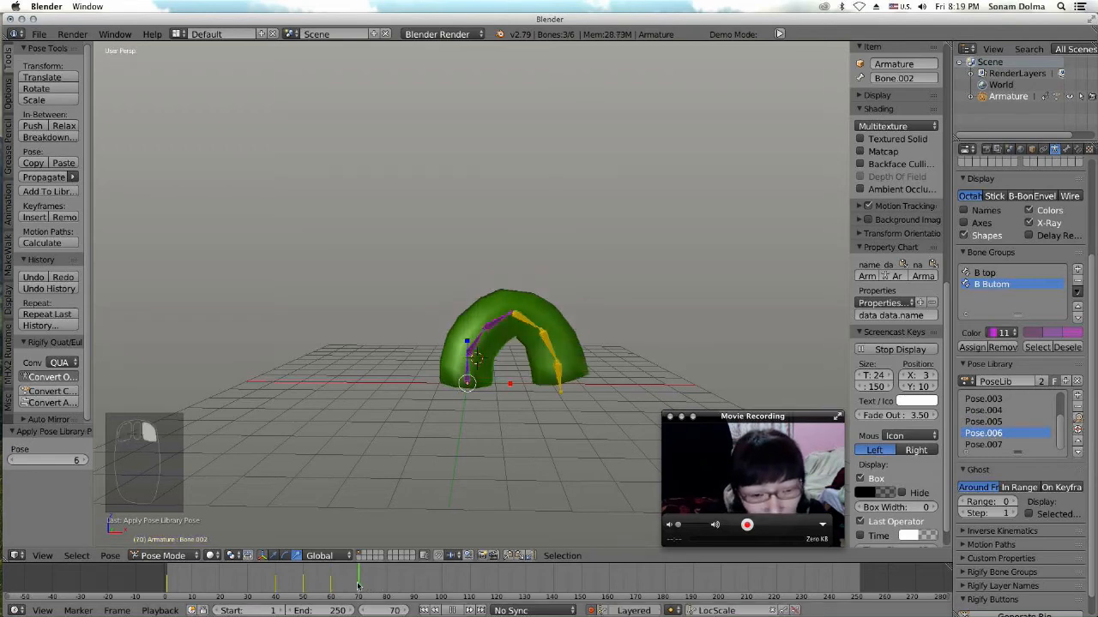
{"action": "left_click", "coordinate": [995, 444]}
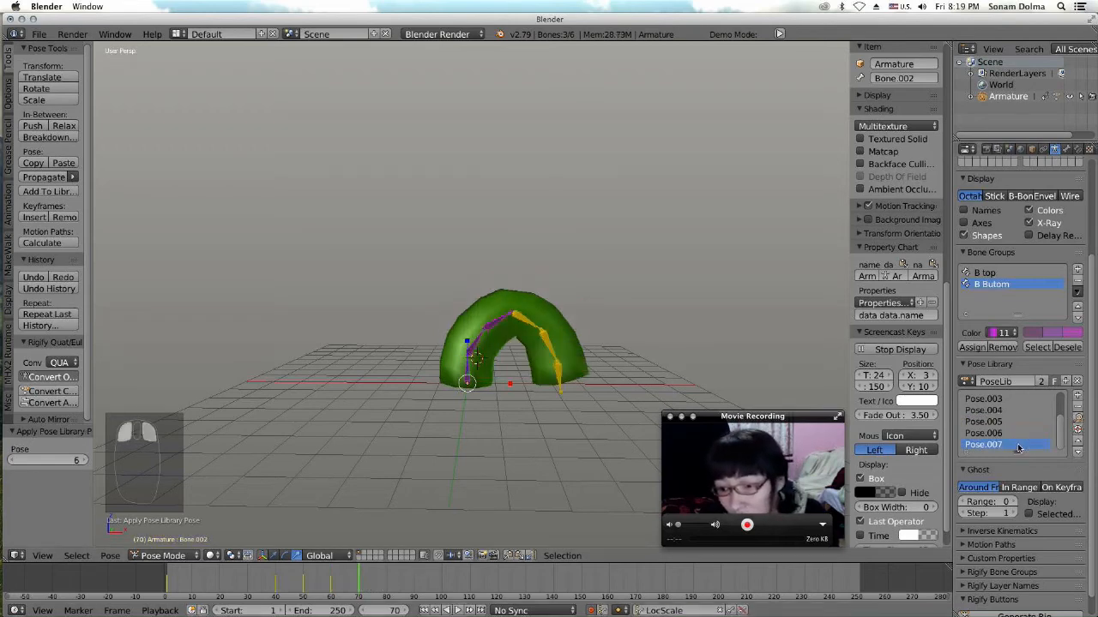
{"action": "left_click", "coordinate": [1078, 419]}
Apply Pose.004 to the B Butom bones at frame 80 and Pose.005 at frame 90.
{"action": "left_click", "coordinate": [386, 585]}
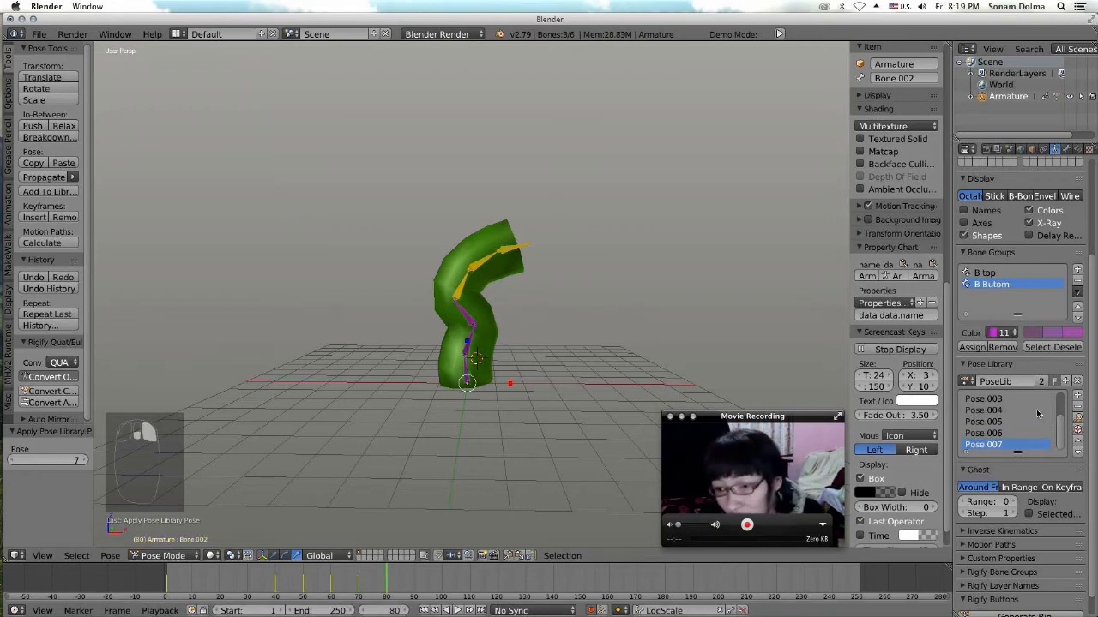
{"action": "left_click", "coordinate": [1079, 419]}
{"action": "left_click", "coordinate": [986, 410]}
{"action": "left_click", "coordinate": [1079, 418]}
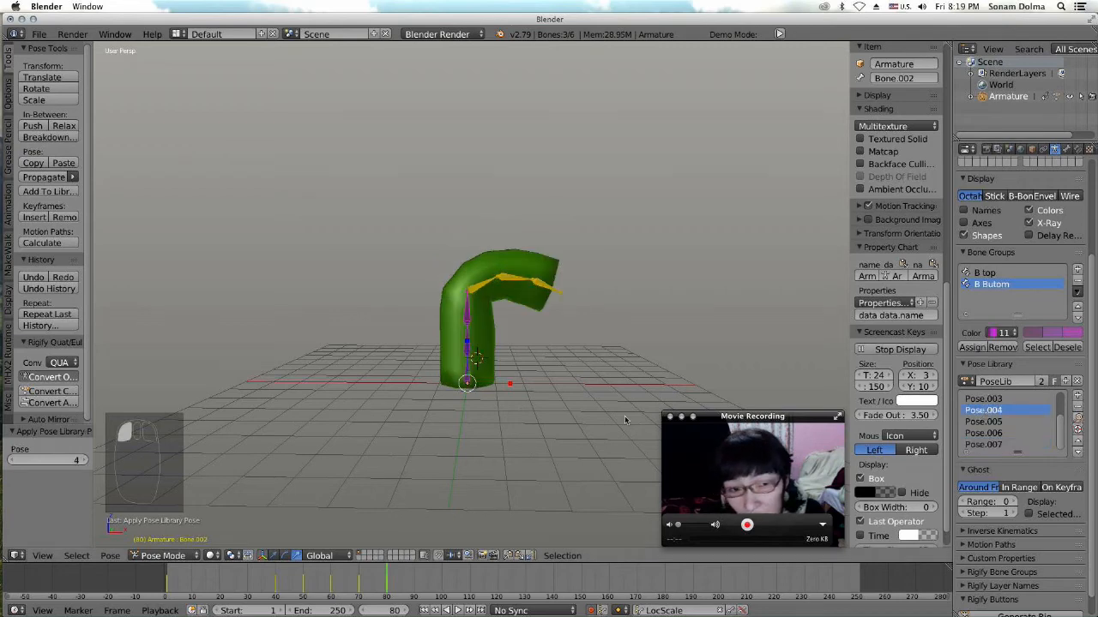
{"action": "left_click", "coordinate": [986, 421]}
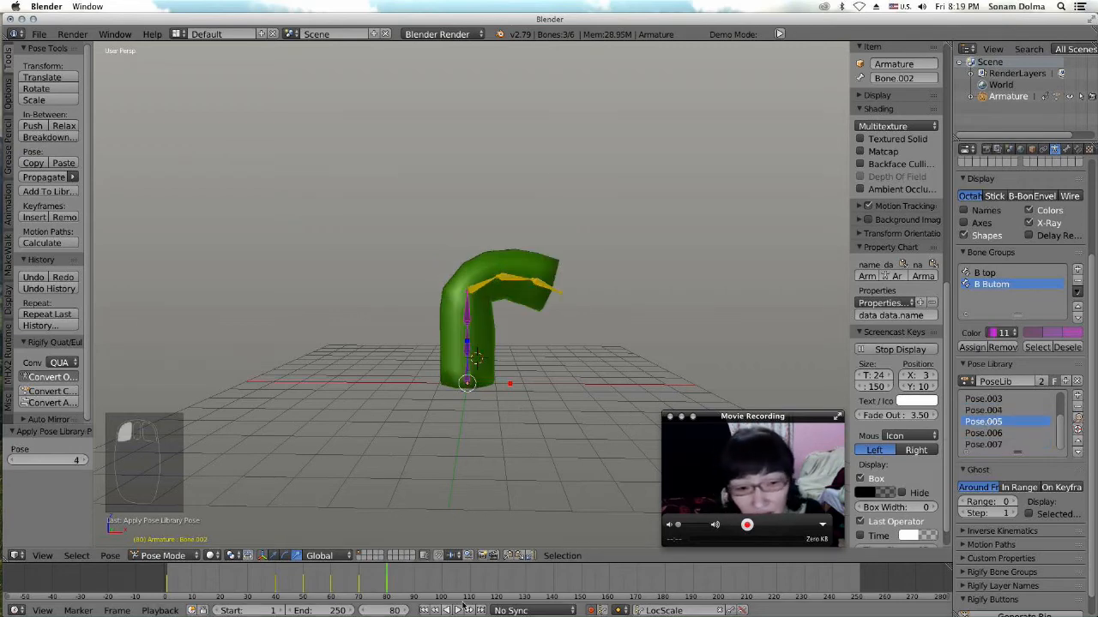
{"action": "right_click", "coordinate": [414, 585]}
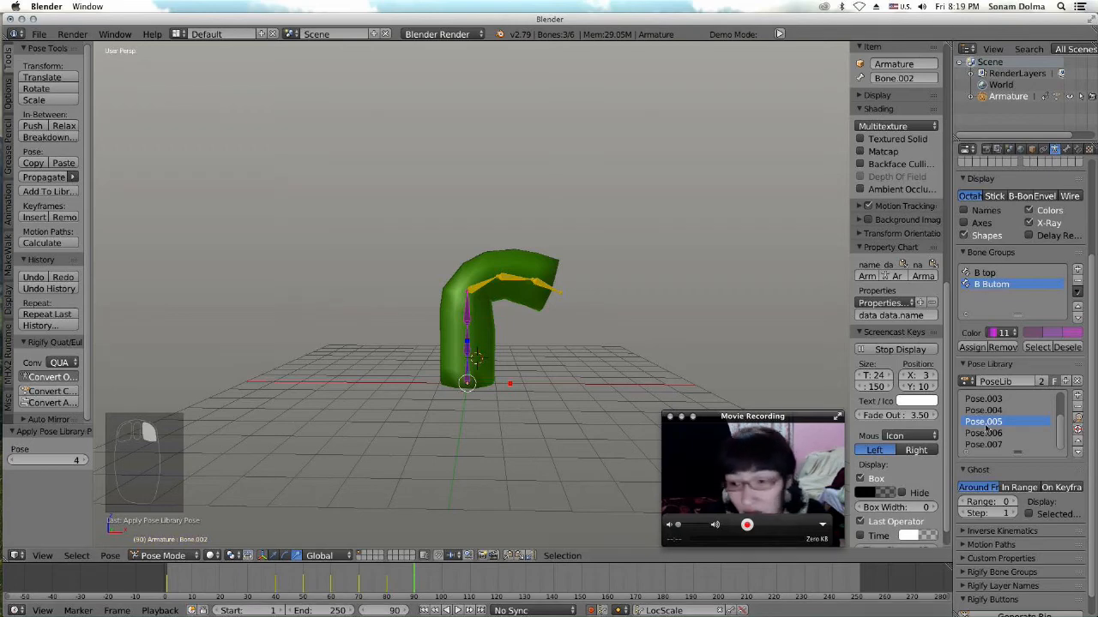
{"action": "left_click", "coordinate": [1079, 419]}
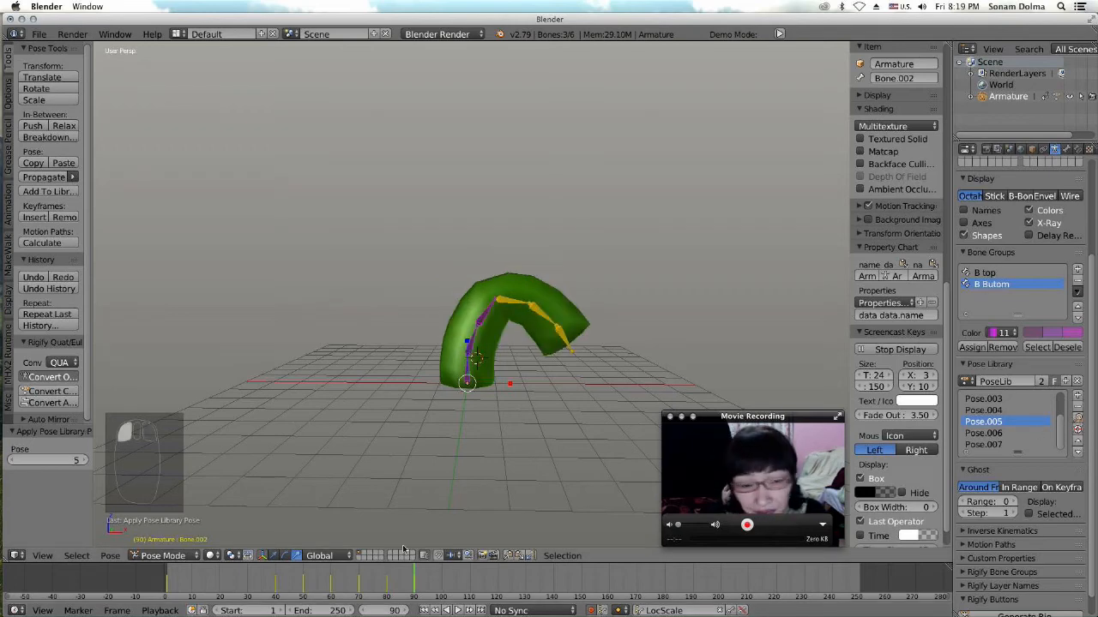
Play the bending animation from frame 1, stop it, and return to the first frame.
{"action": "left_click", "coordinate": [424, 611]}
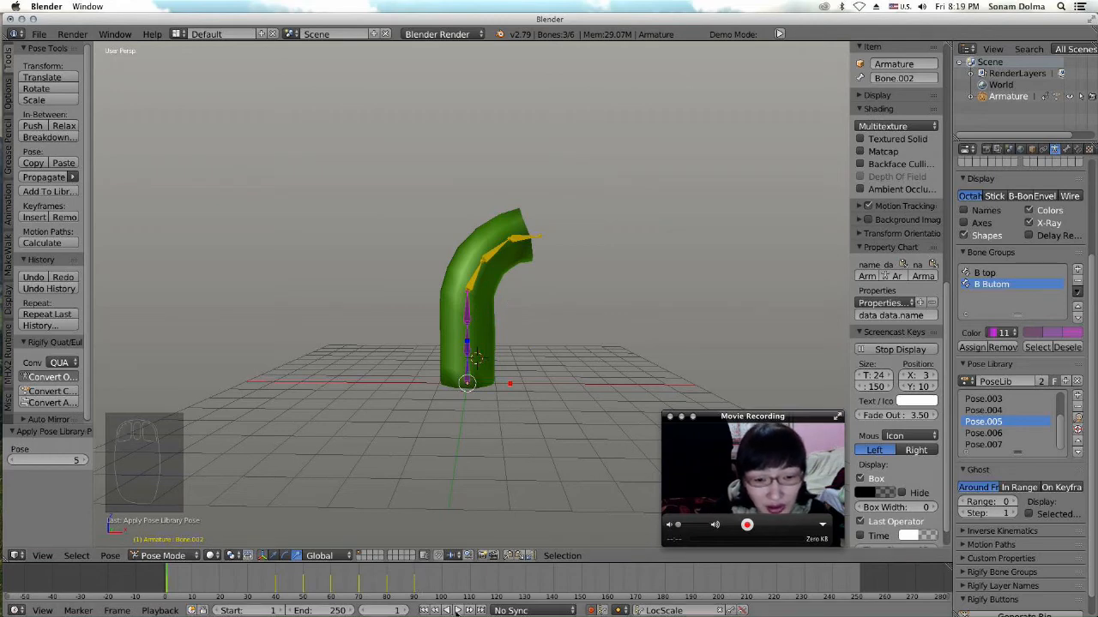
{"action": "left_click", "coordinate": [457, 612]}
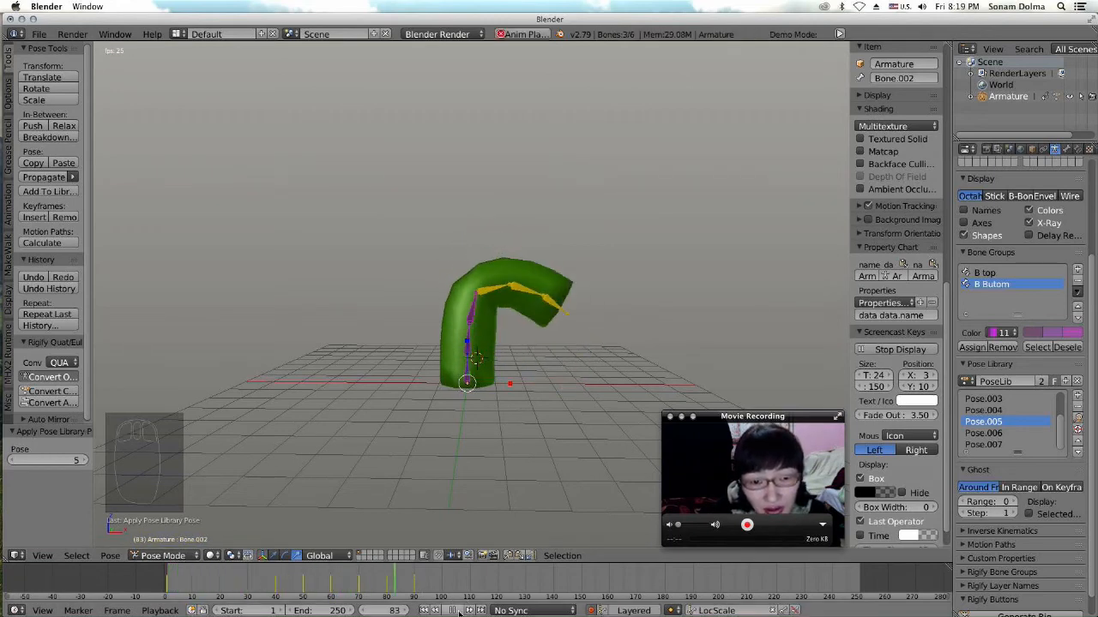
{"action": "left_click", "coordinate": [442, 609]}
{"action": "left_click", "coordinate": [423, 611]}
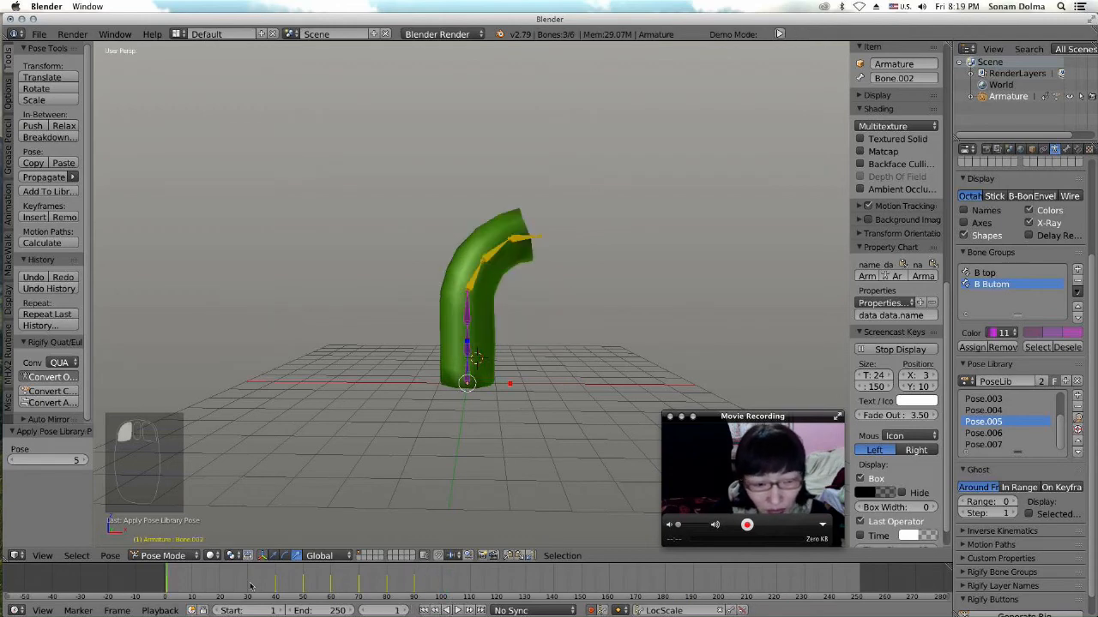
Save the project as untitled.blend in the Documents folder.
{"action": "middle_click_drag", "start_coordinate": [542, 358], "coordinate": [543, 342]}
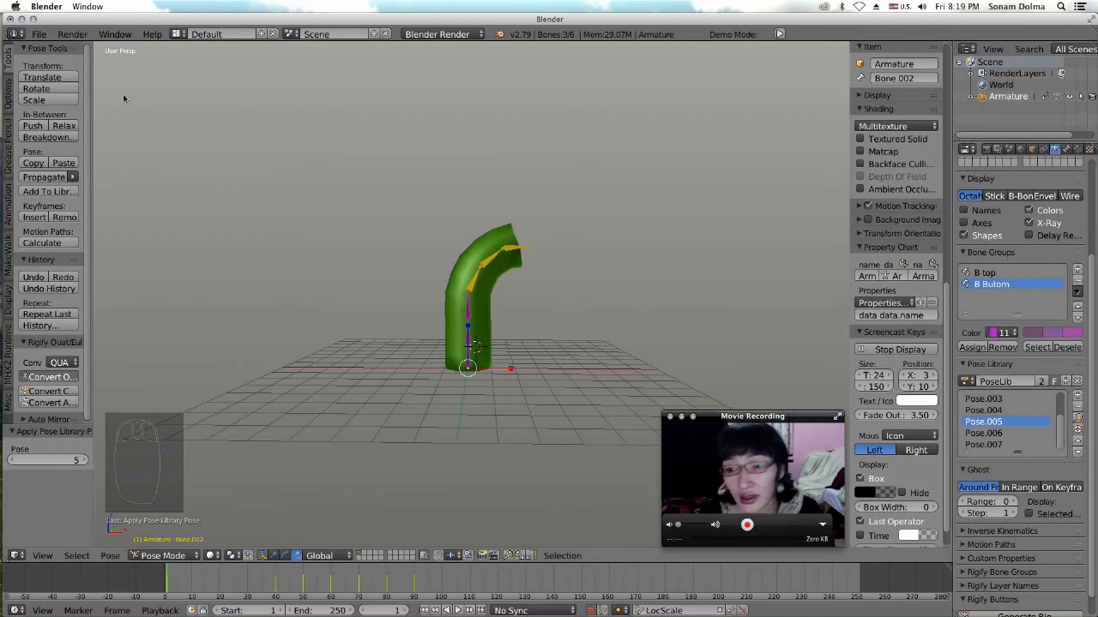
{"action": "left_click", "coordinate": [38, 33]}
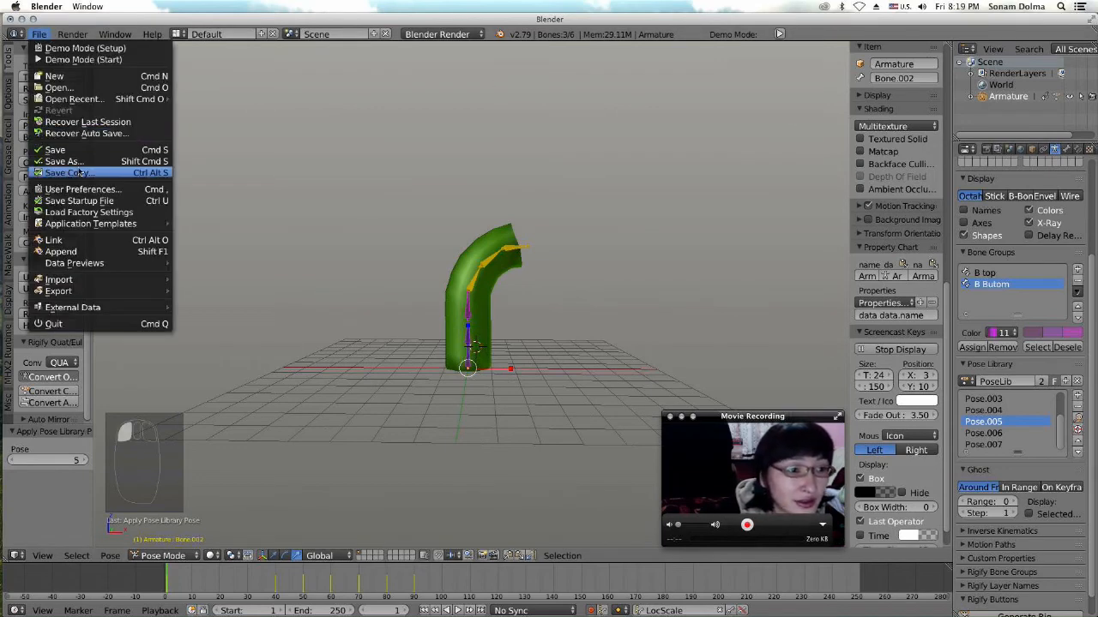
{"action": "left_click", "coordinate": [96, 161]}
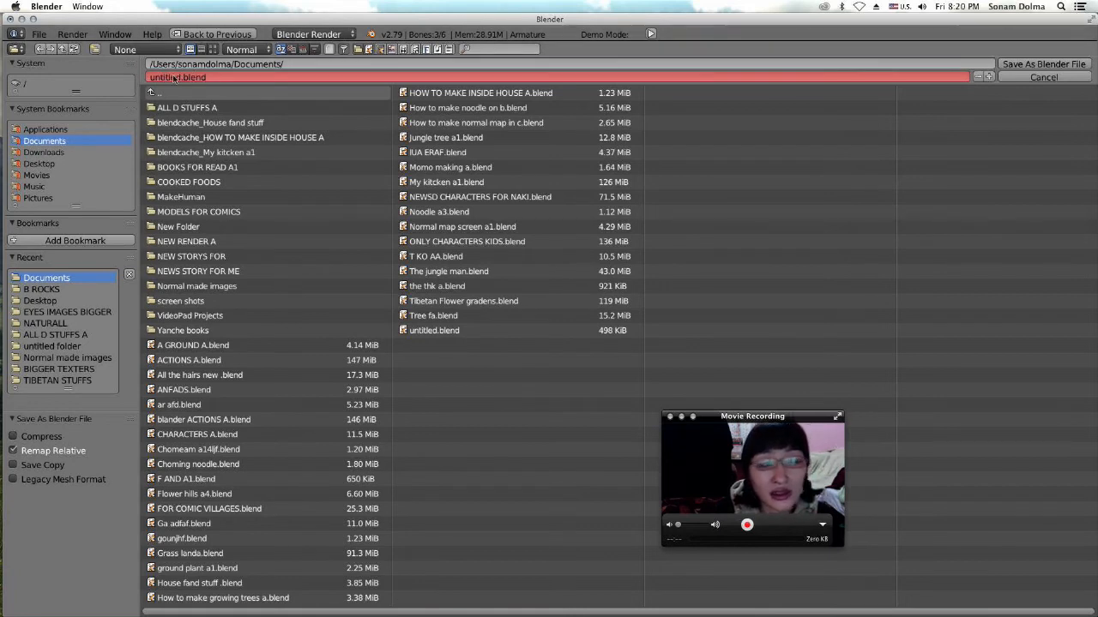
{"action": "left_click", "coordinate": [1023, 66]}
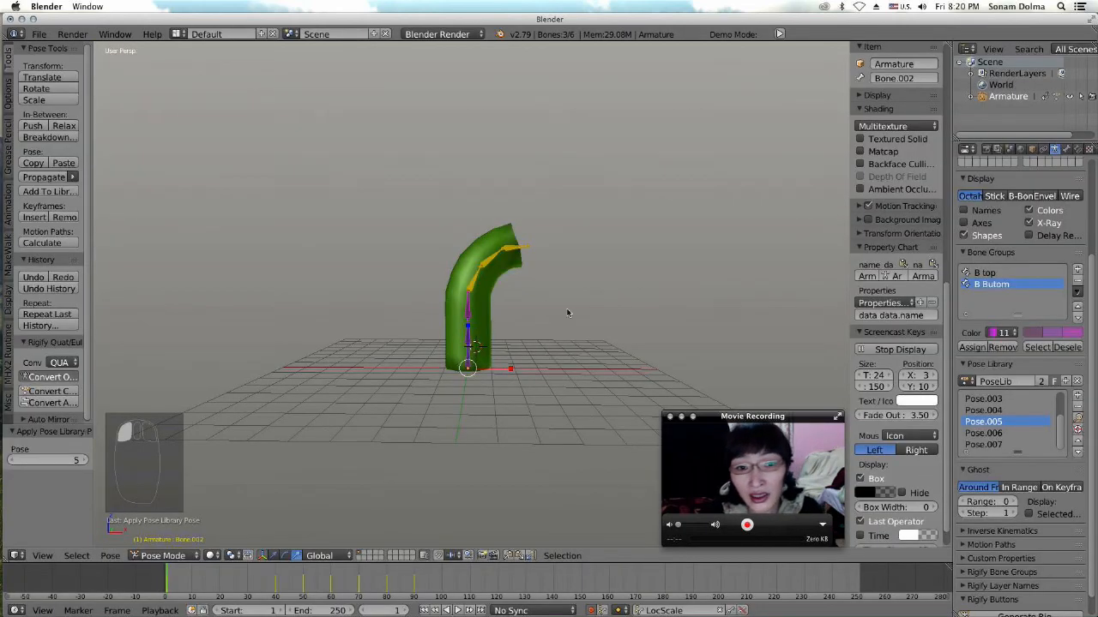
Select Bone.003 at the start of the bend and pick the first entry, Pose, in the pose library.
{"action": "left_click", "coordinate": [467, 277]}
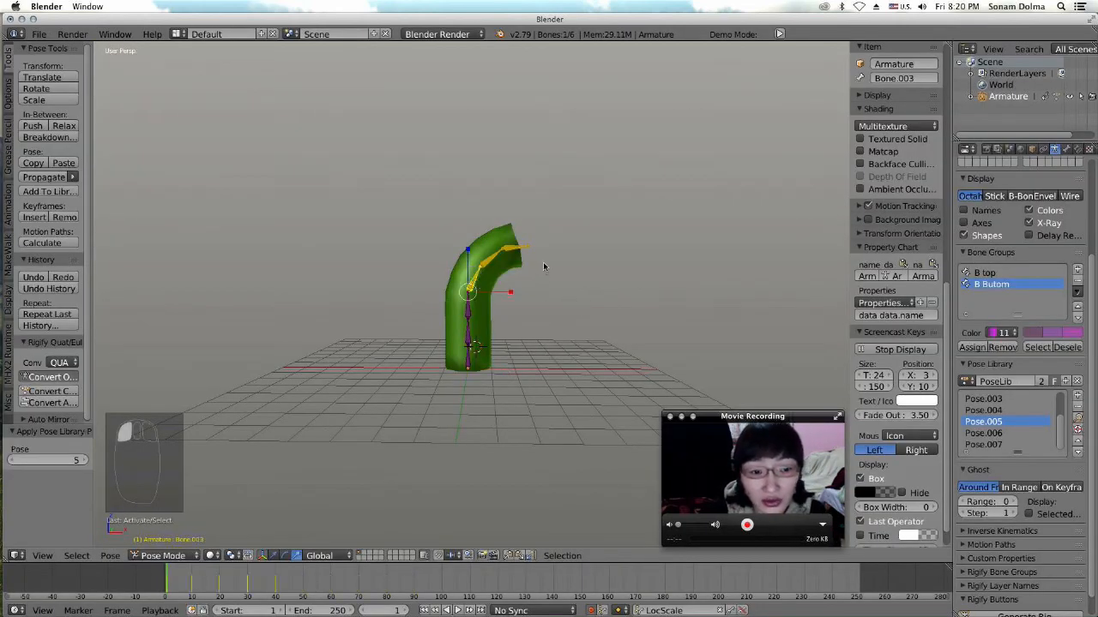
{"action": "scroll", "coordinate": [1019, 425], "scroll_direction": "up", "scroll_amount": 3}
{"action": "left_click", "coordinate": [977, 400]}
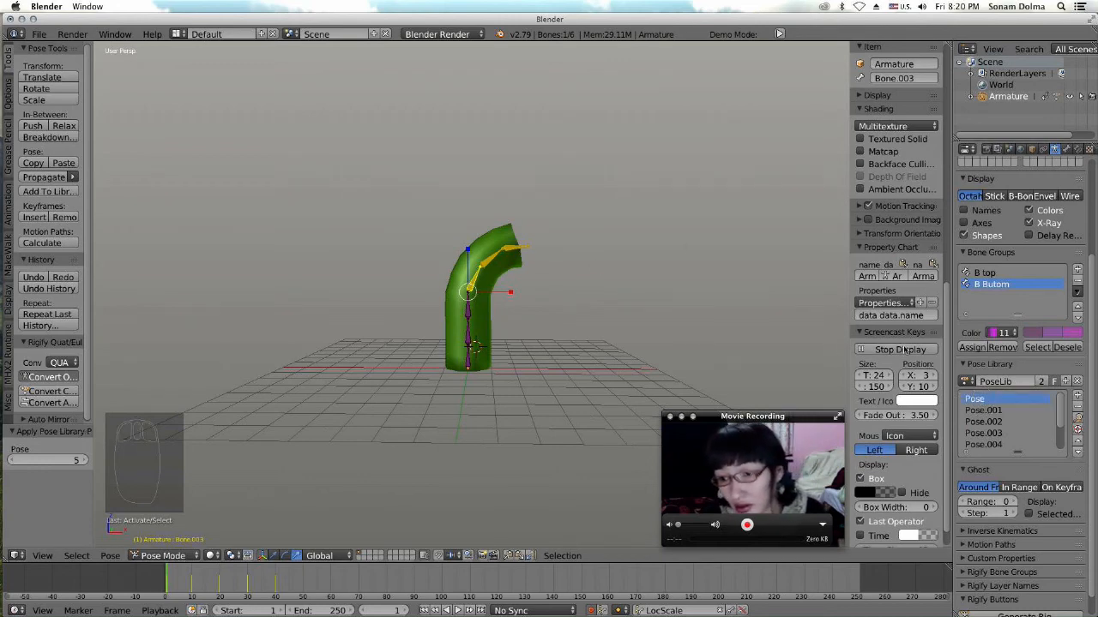
Switch to Object Mode and duplicate the cylinder with its armature, placing the copy about 4.3 units along negative X.
{"action": "left_click", "coordinate": [494, 263]}
{"action": "left_click", "coordinate": [163, 556]}
{"action": "left_click", "coordinate": [169, 541]}
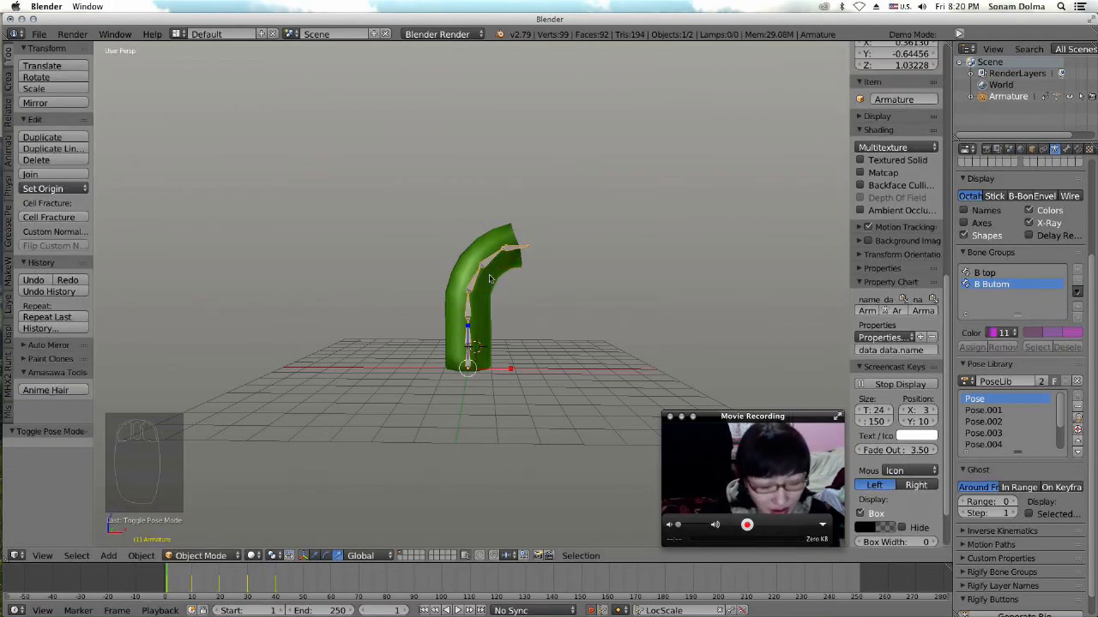
{"action": "key", "text": "a"}
{"action": "key", "text": "a"}
{"action": "key", "text": "shift+d"}
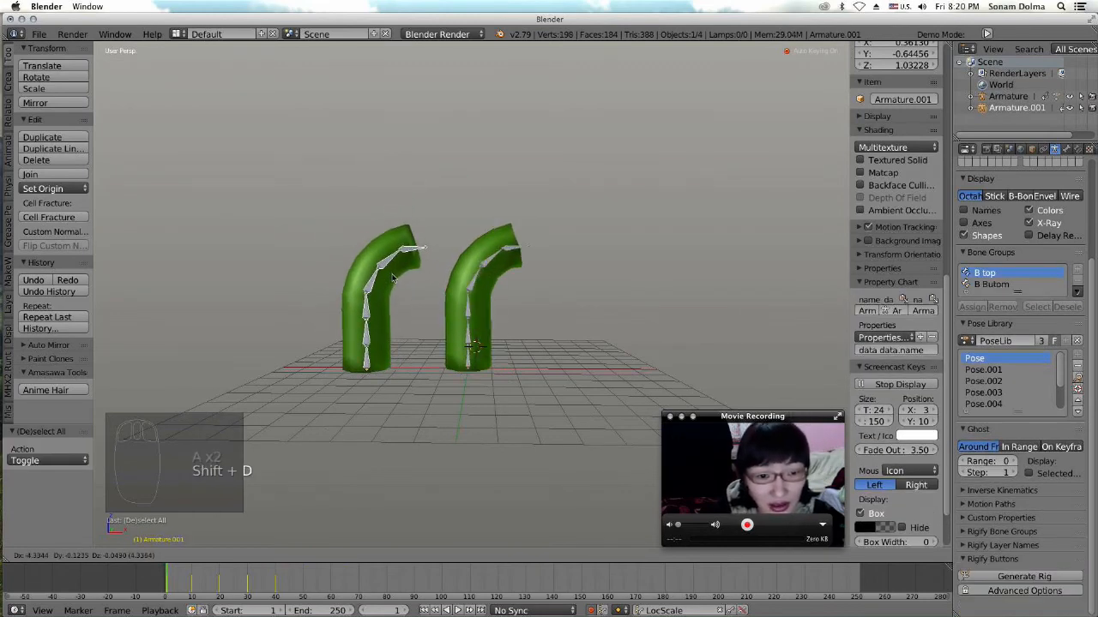
{"action": "left_click", "coordinate": [392, 277]}
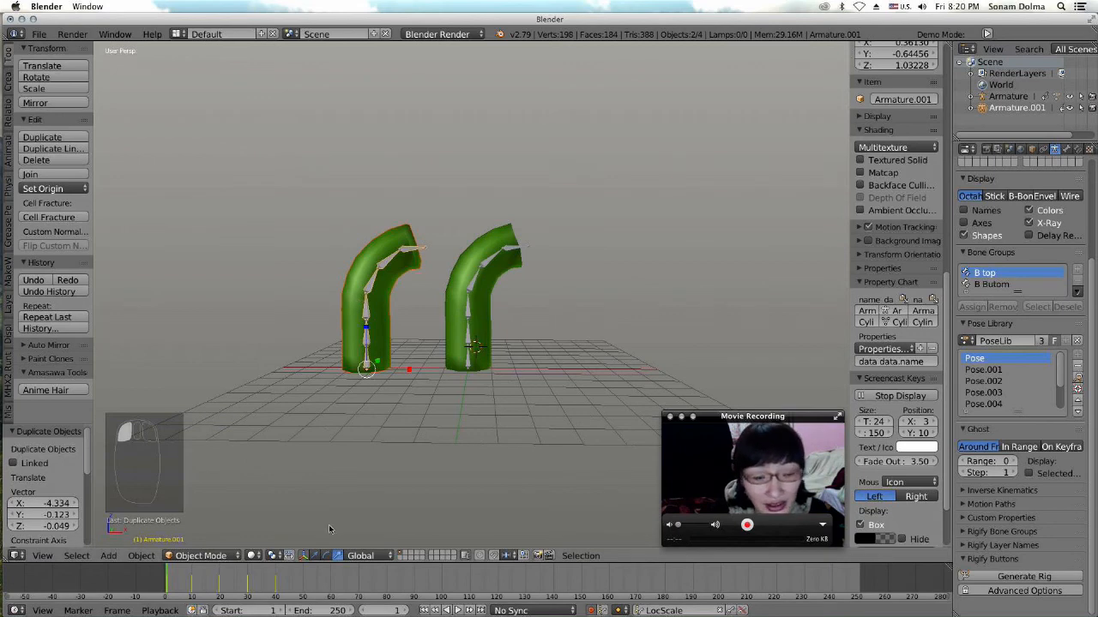
Select the duplicated armature, play the animation on both cylinders, stop it, and return to the first frame.
{"action": "left_click", "coordinate": [366, 295]}
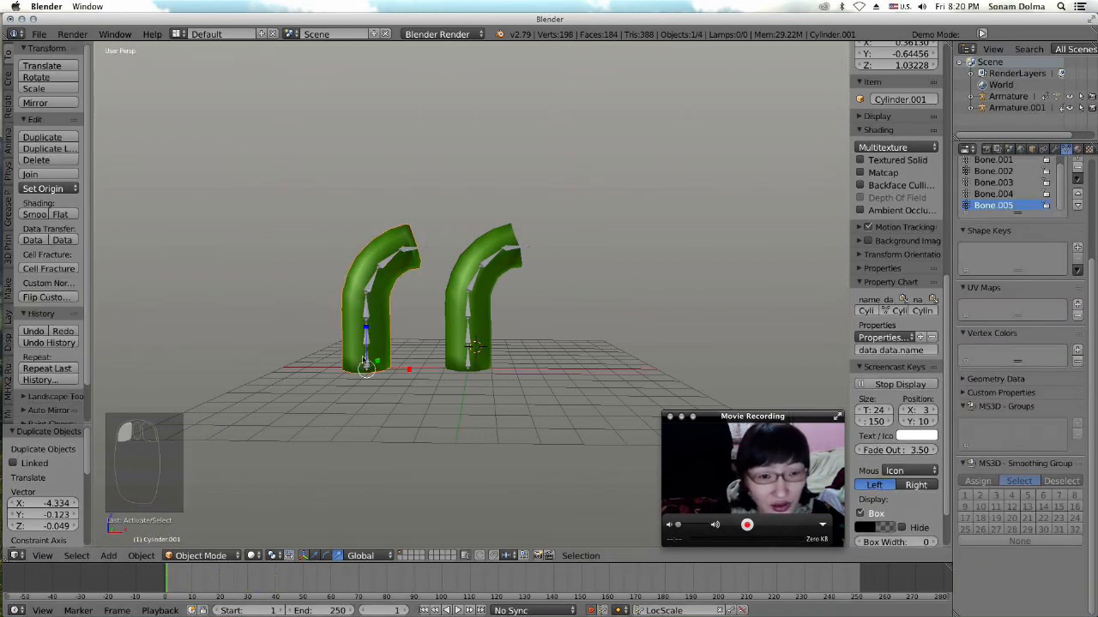
{"action": "left_click", "coordinate": [370, 293]}
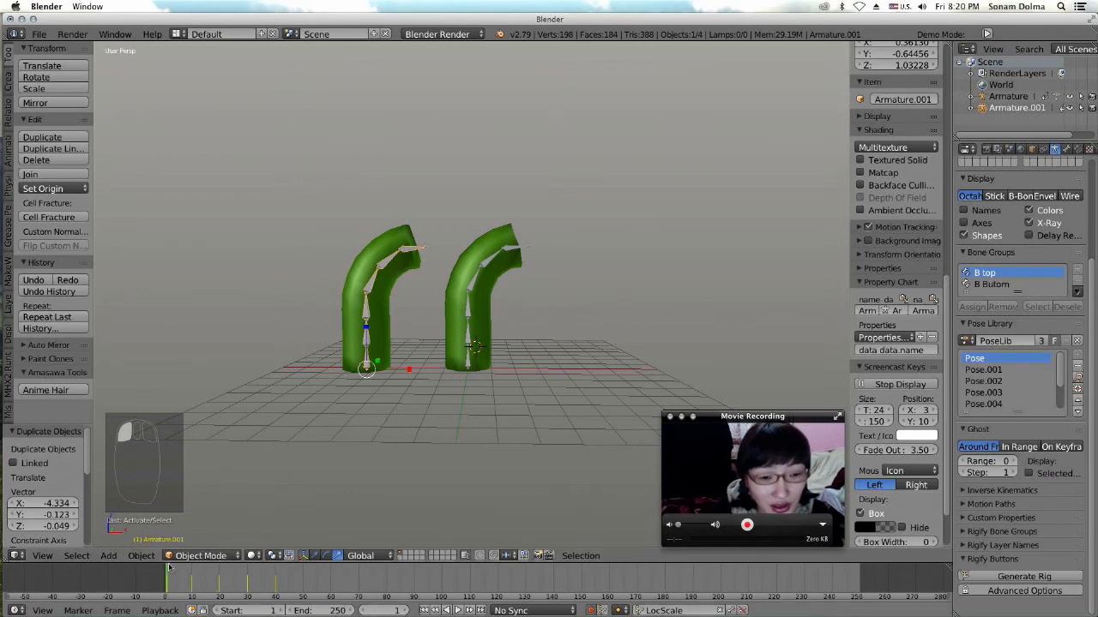
{"action": "left_click", "coordinate": [456, 610]}
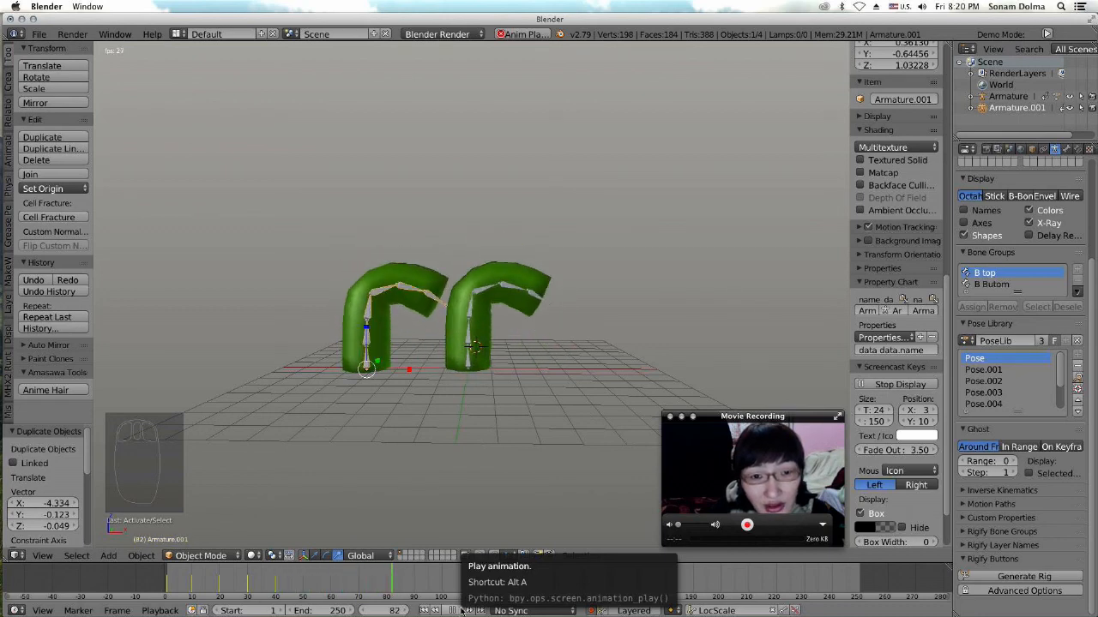
{"action": "left_click", "coordinate": [458, 611]}
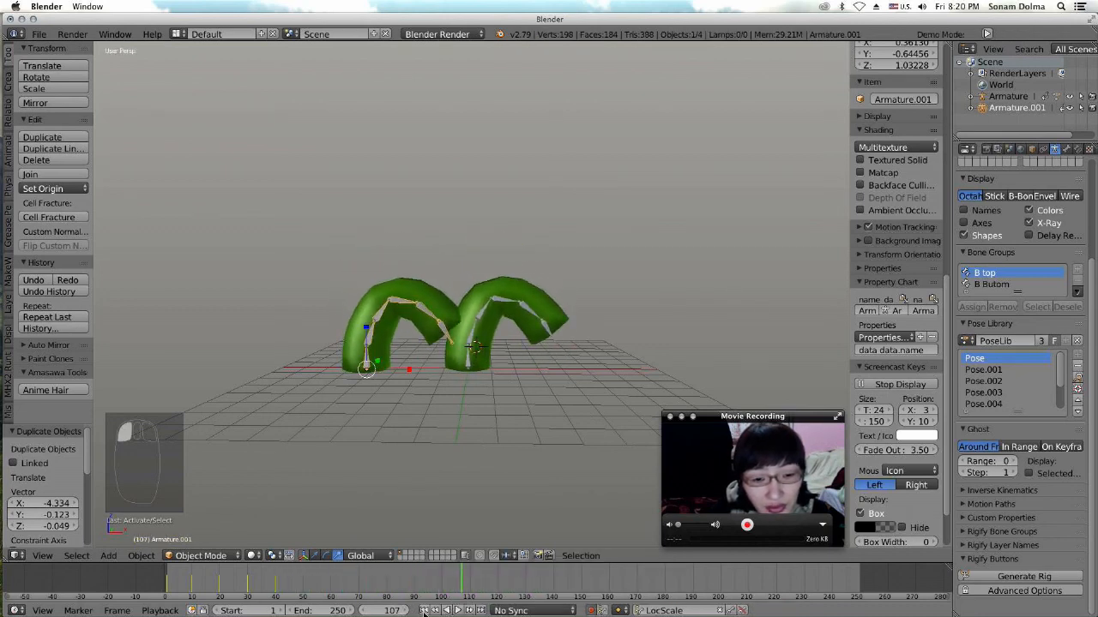
{"action": "left_click", "coordinate": [424, 611]}
Examine the keyframes of both armatures in the Dope Sheet, and return to the 3D View.
{"action": "left_click", "coordinate": [17, 557]}
{"action": "left_click", "coordinate": [43, 510]}
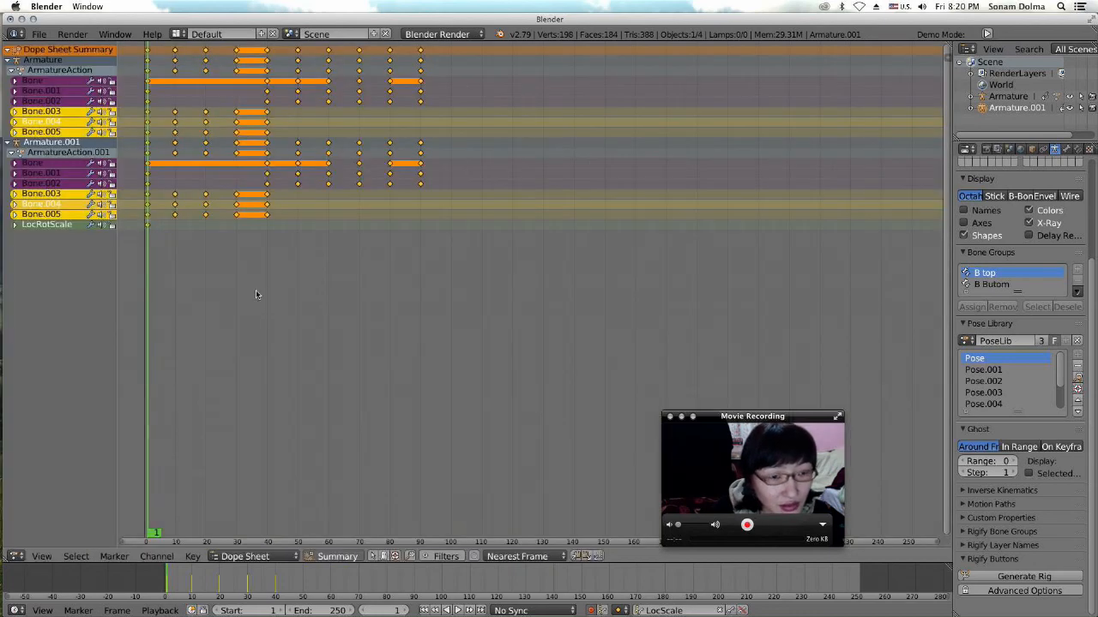
{"action": "left_click", "coordinate": [17, 557]}
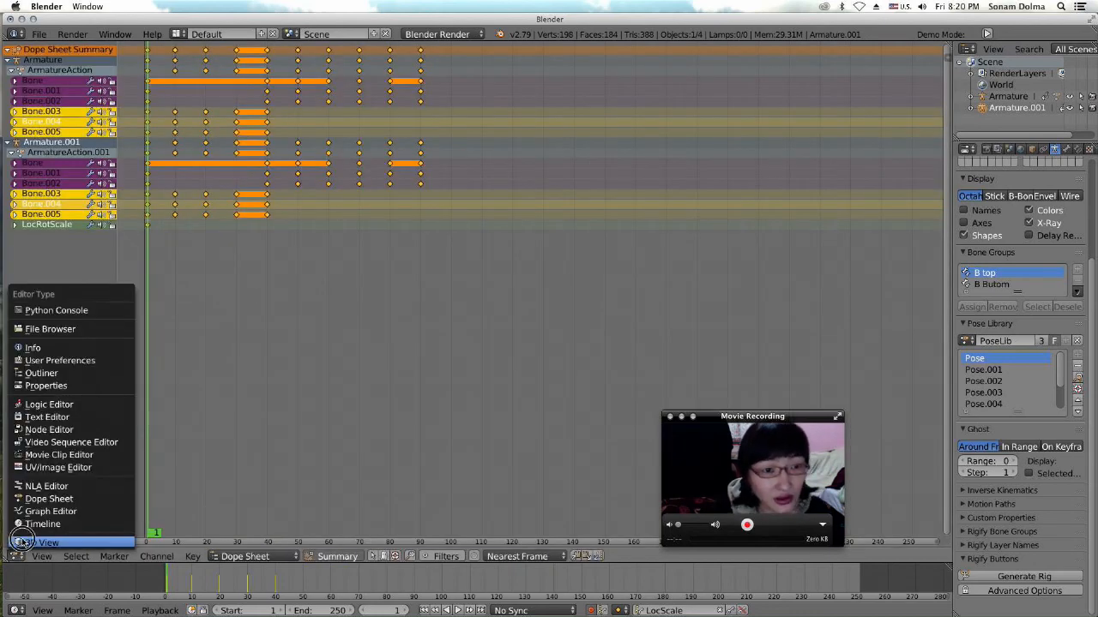
{"action": "left_click", "coordinate": [34, 543]}
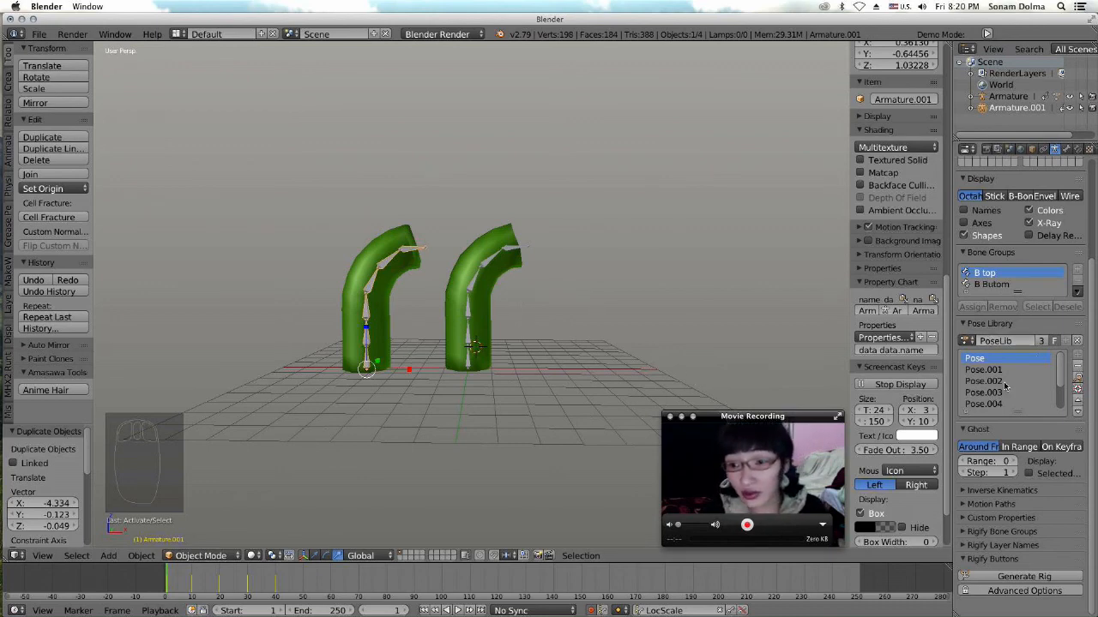
Look through the stored poses in the duplicated armature's pose library.
{"action": "scroll", "coordinate": [1060, 377], "scroll_direction": "down", "scroll_amount": 3}
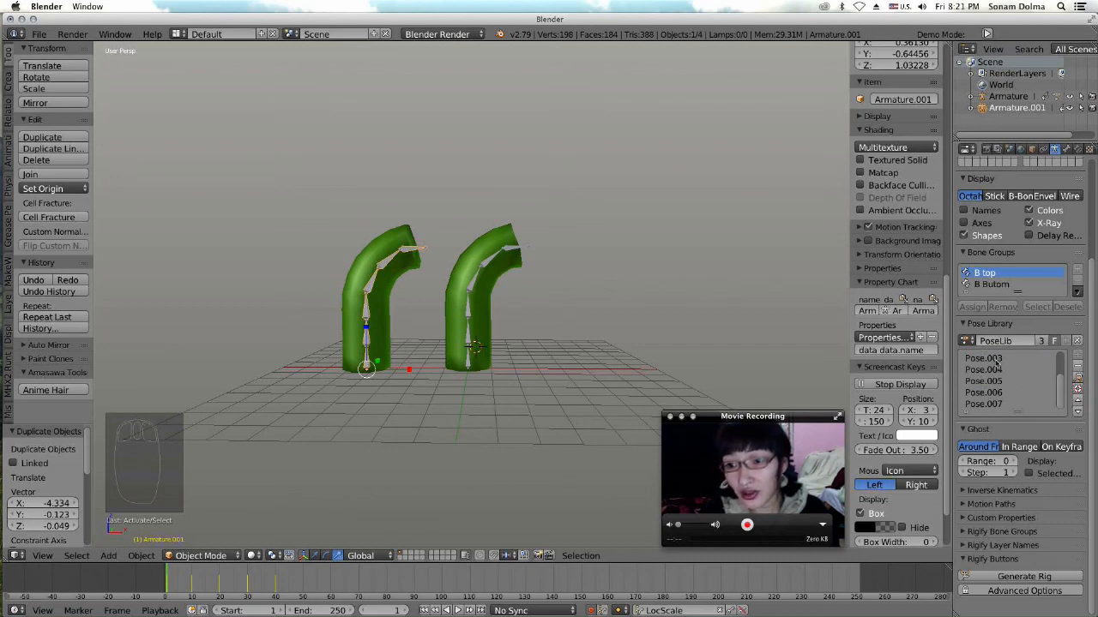
{"action": "scroll", "coordinate": [483, 288], "scroll_direction": "up", "scroll_amount": 2}
{"action": "scroll", "coordinate": [485, 288], "scroll_direction": "down", "scroll_amount": 2}
{"action": "scroll", "coordinate": [539, 268], "scroll_direction": "up", "scroll_amount": 2}
{"action": "scroll", "coordinate": [539, 268], "scroll_direction": "down", "scroll_amount": 2}
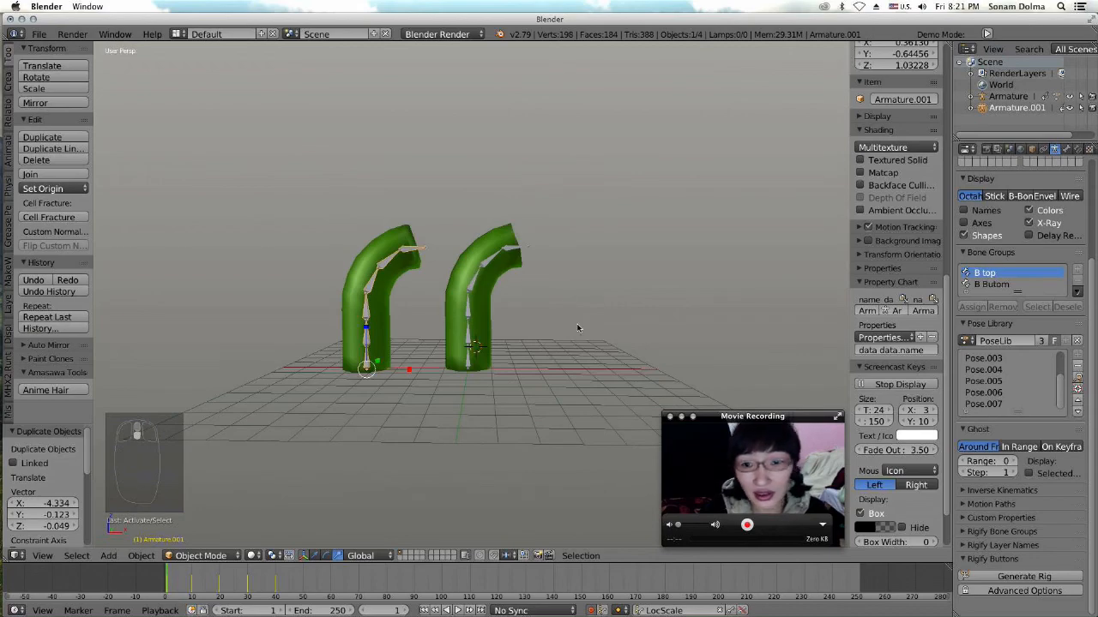